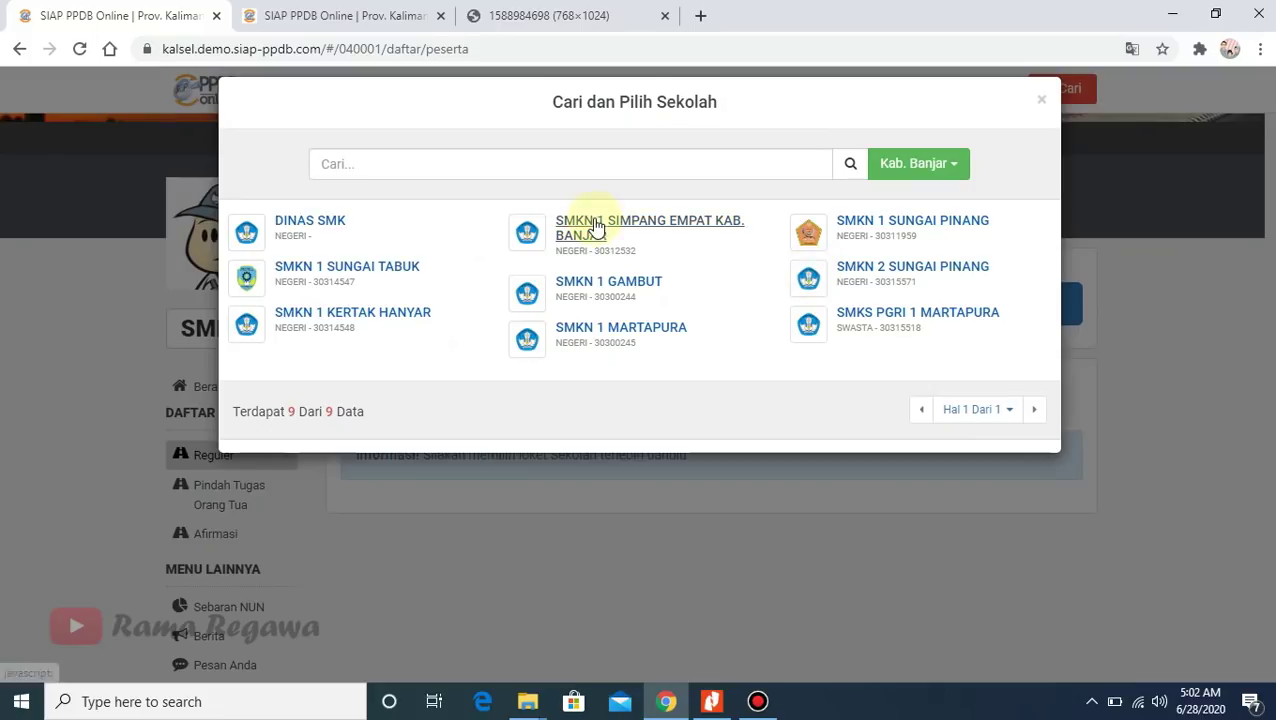
# - Select SMKN 1 GAMBUT, refresh its Reguler registrant list, and open the Pendaftaran Online form
pyautogui.click(598, 284)
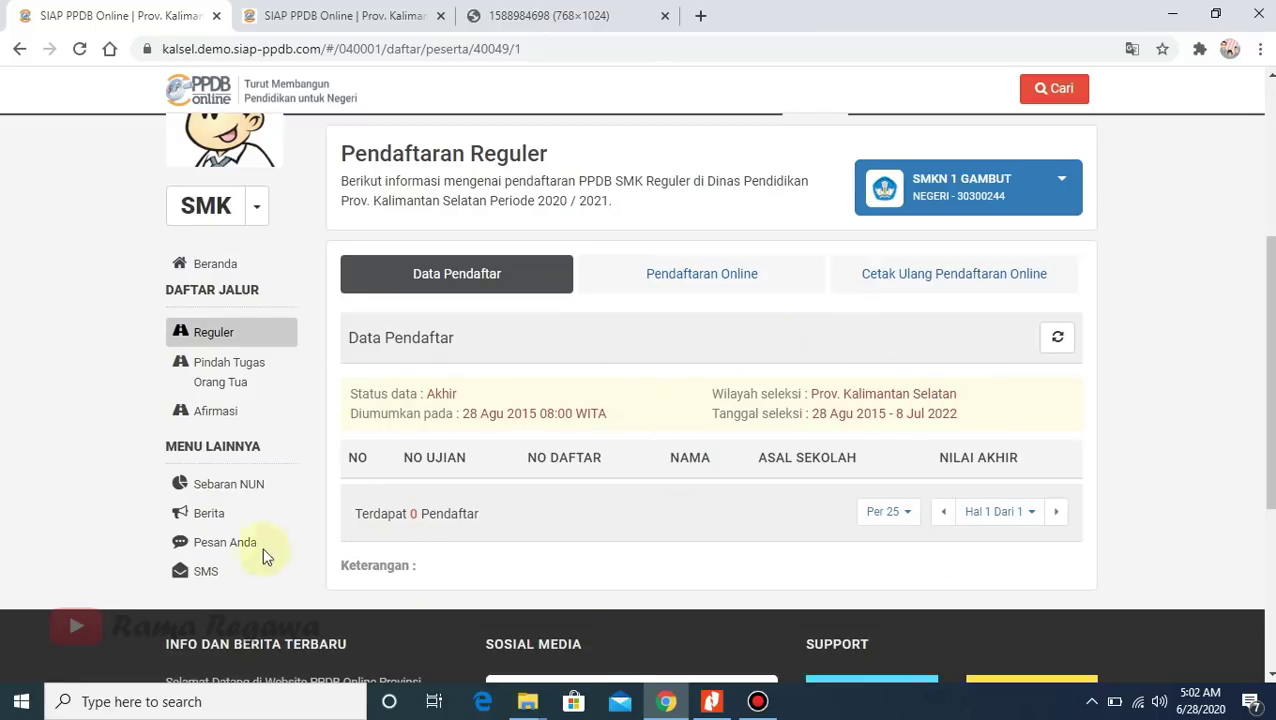
pyautogui.click(1057, 337)
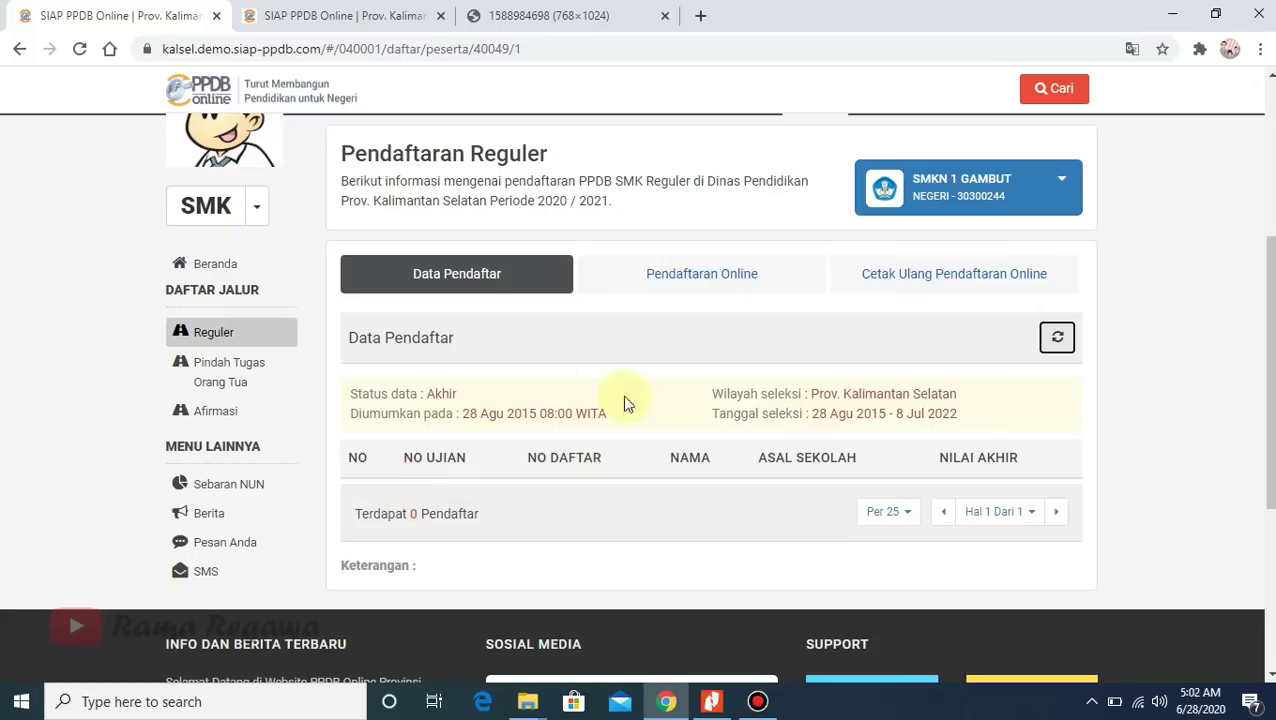
pyautogui.click(707, 277)
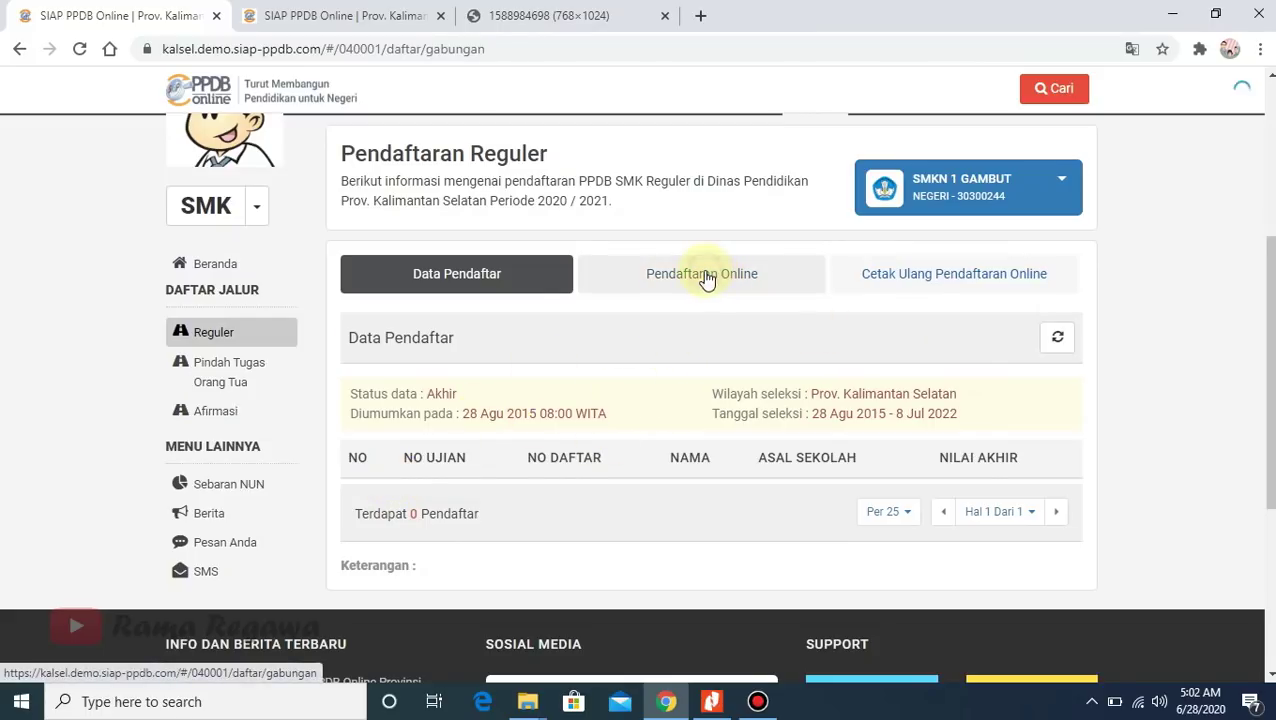
# - Look over the empty registration form, then view the sample exam certificate in the third tab
pyautogui.scroll(-1, 718, 397)
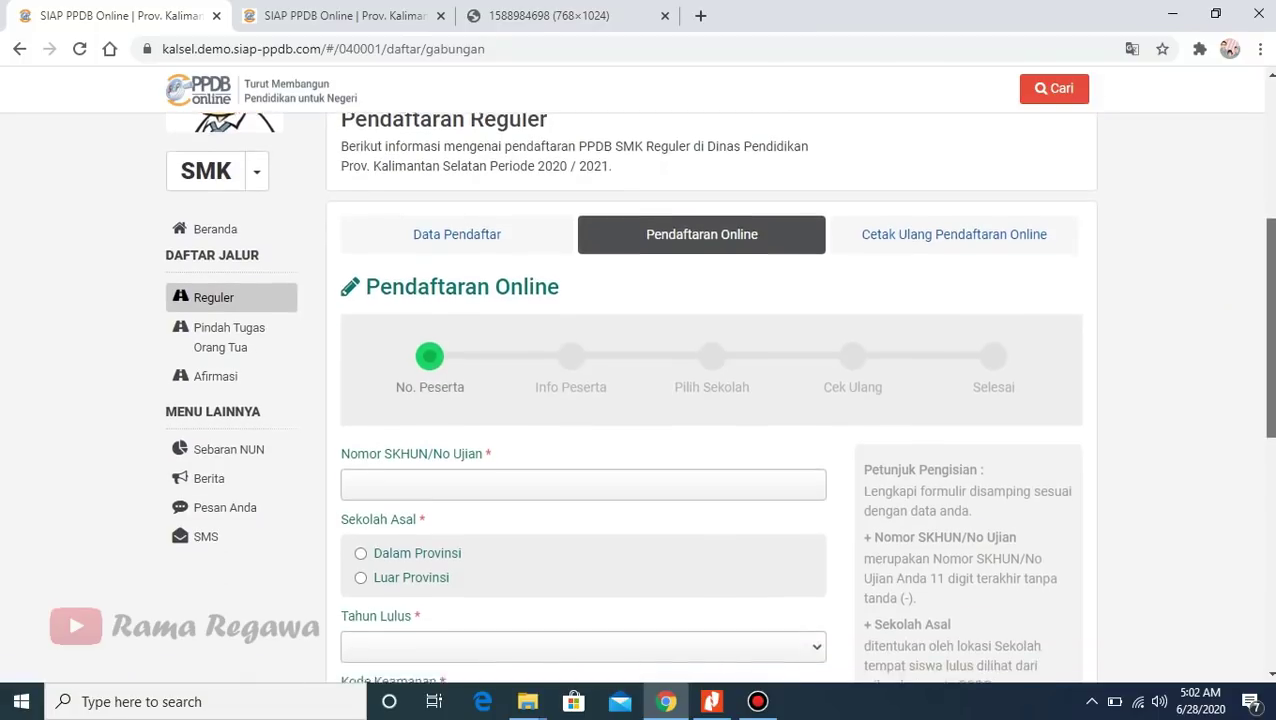
pyautogui.scroll(1, 669, 336)
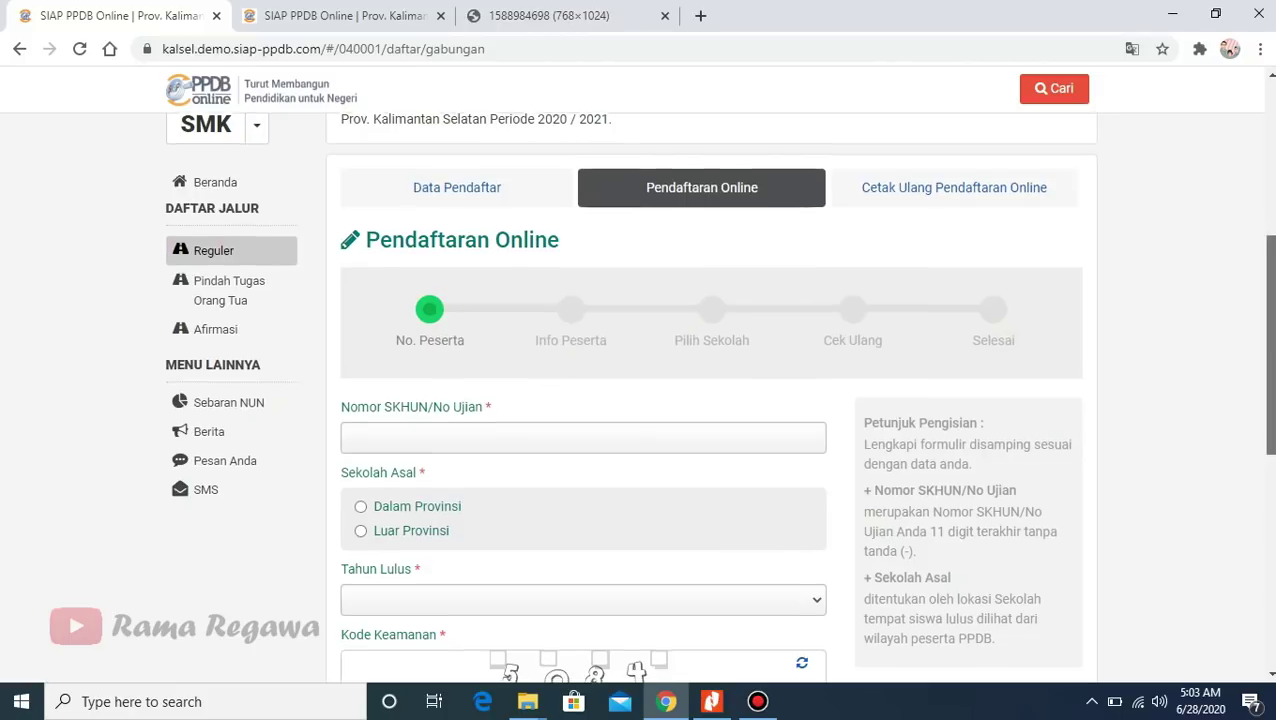
pyautogui.scroll(-3, 1266, 340)
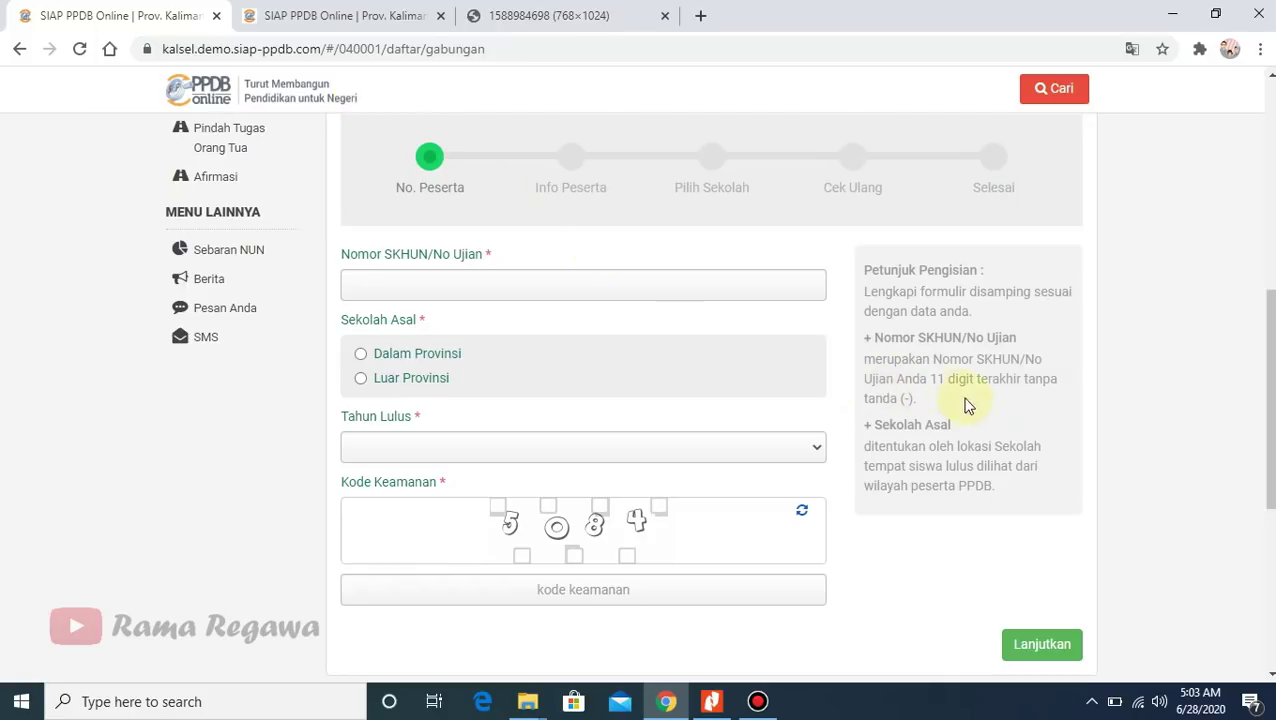
pyautogui.click(550, 24)
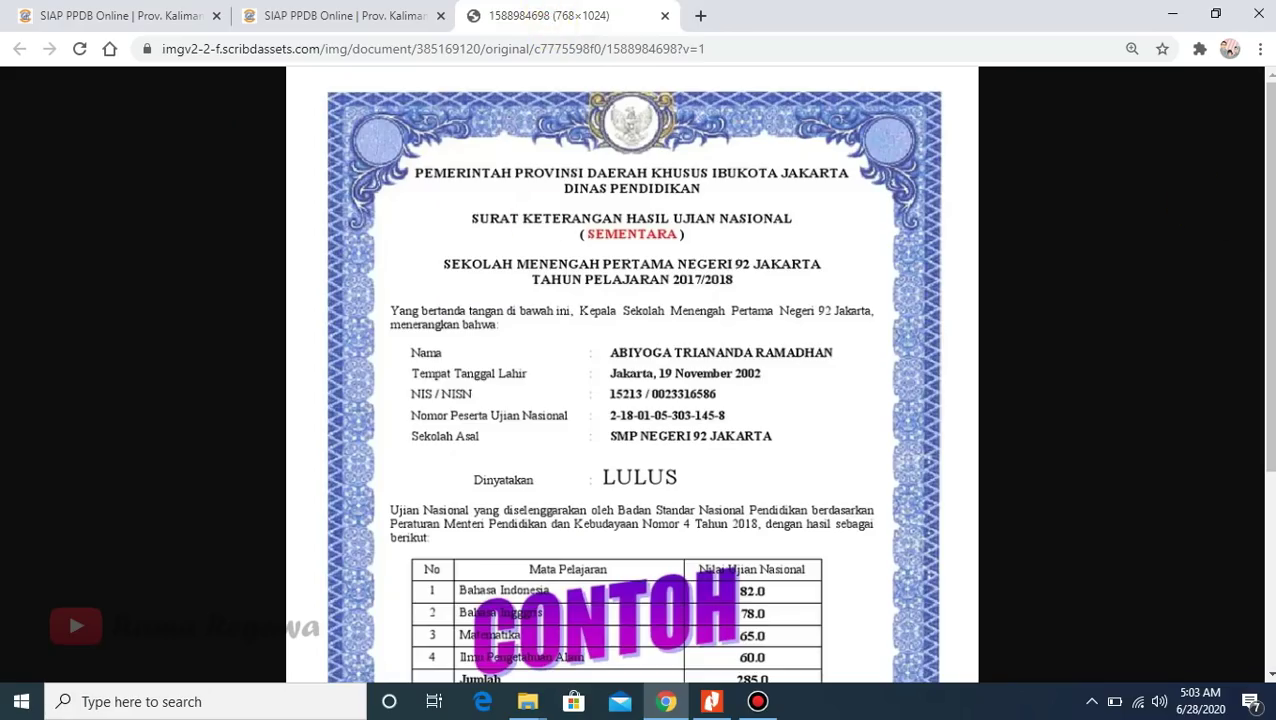
pyautogui.scroll(-1, 632, 373)
pyautogui.scroll(-1, 632, 373)
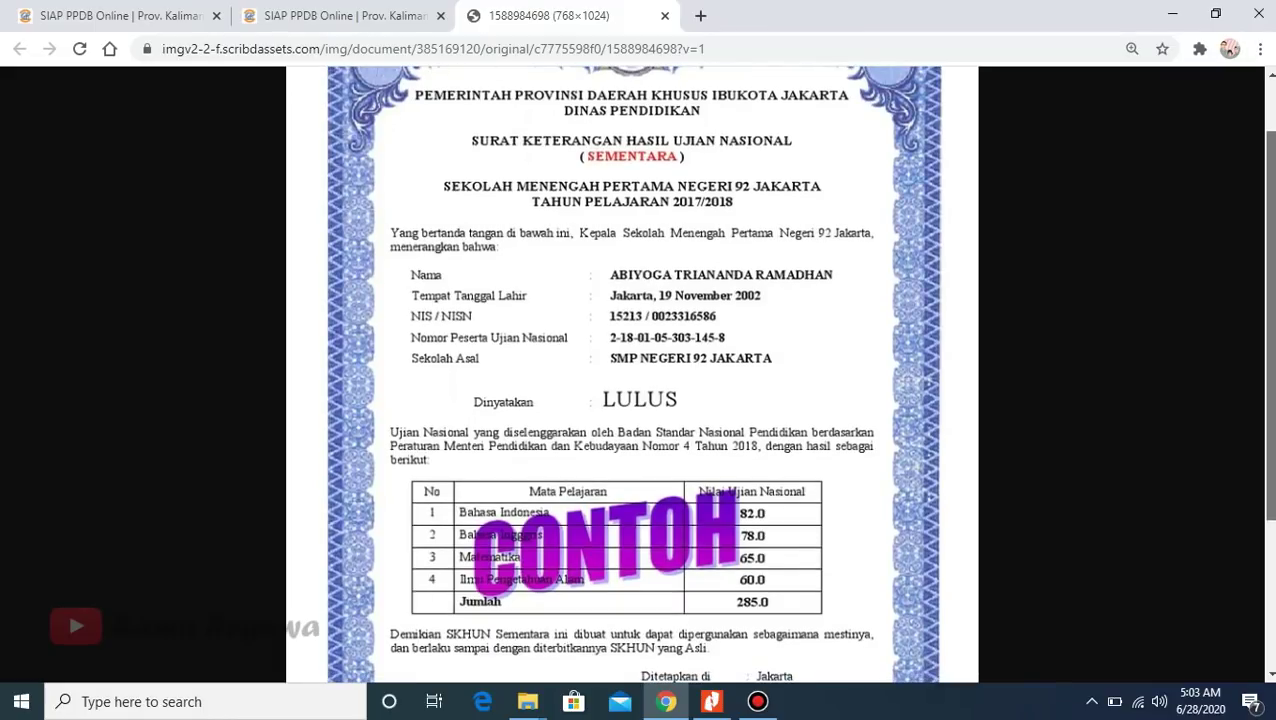
pyautogui.scroll(-2, 632, 373)
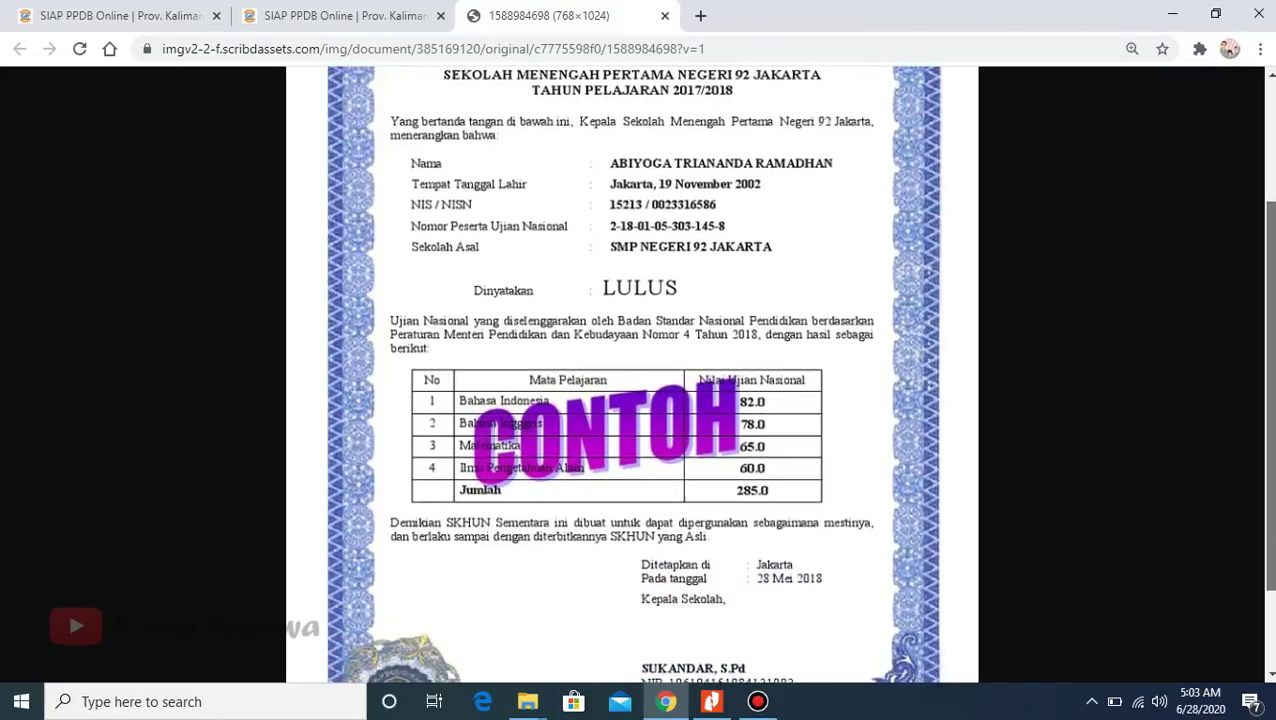
pyautogui.scroll(1, 1266, 322)
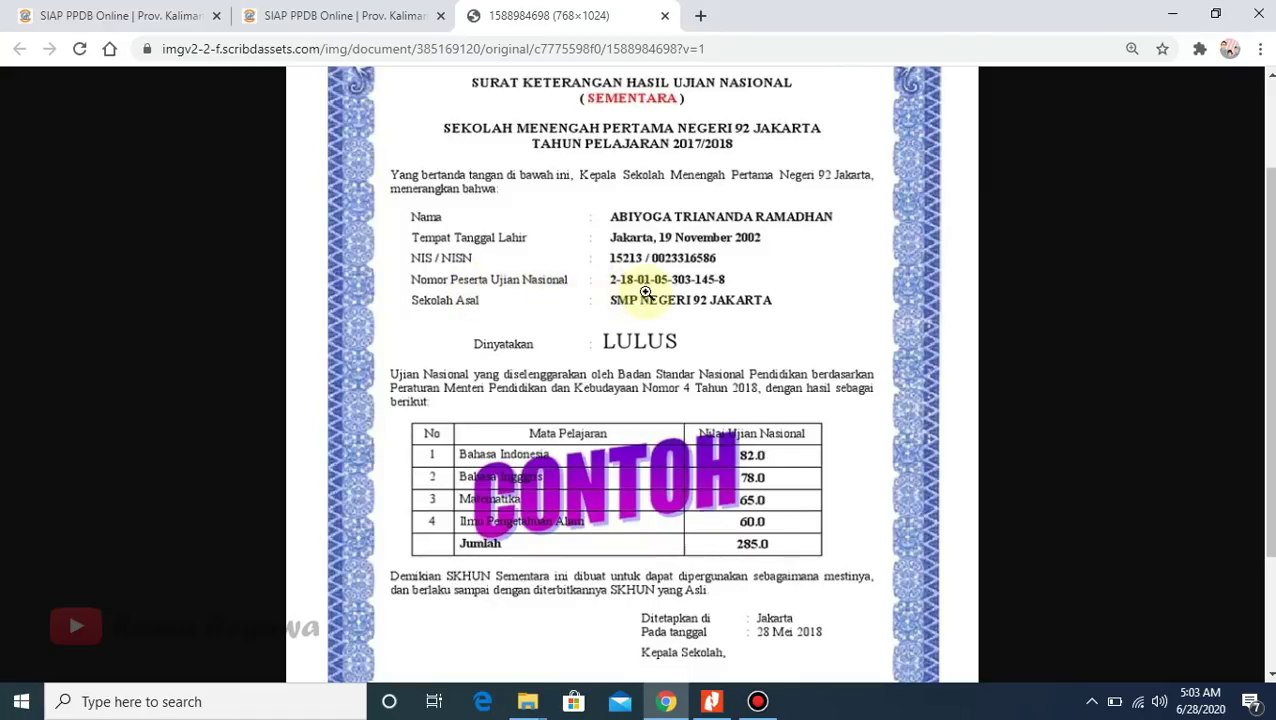
pyautogui.click(160, 8)
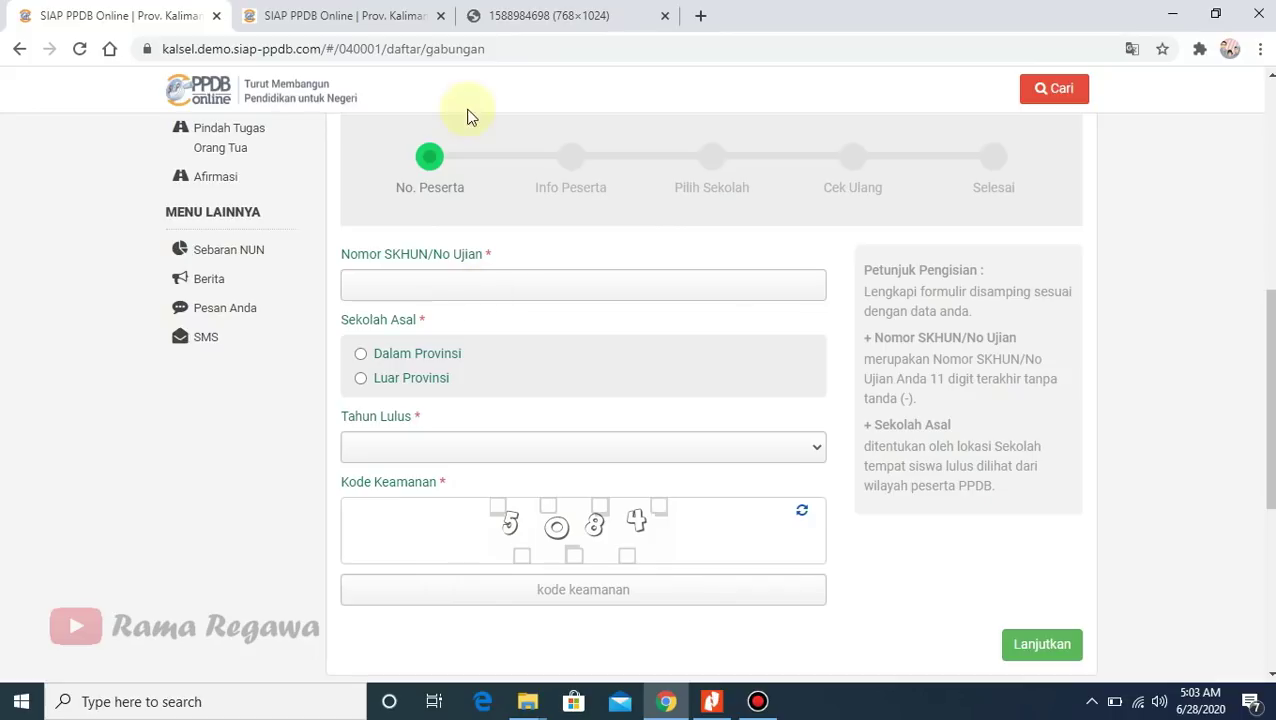
pyautogui.click(521, 14)
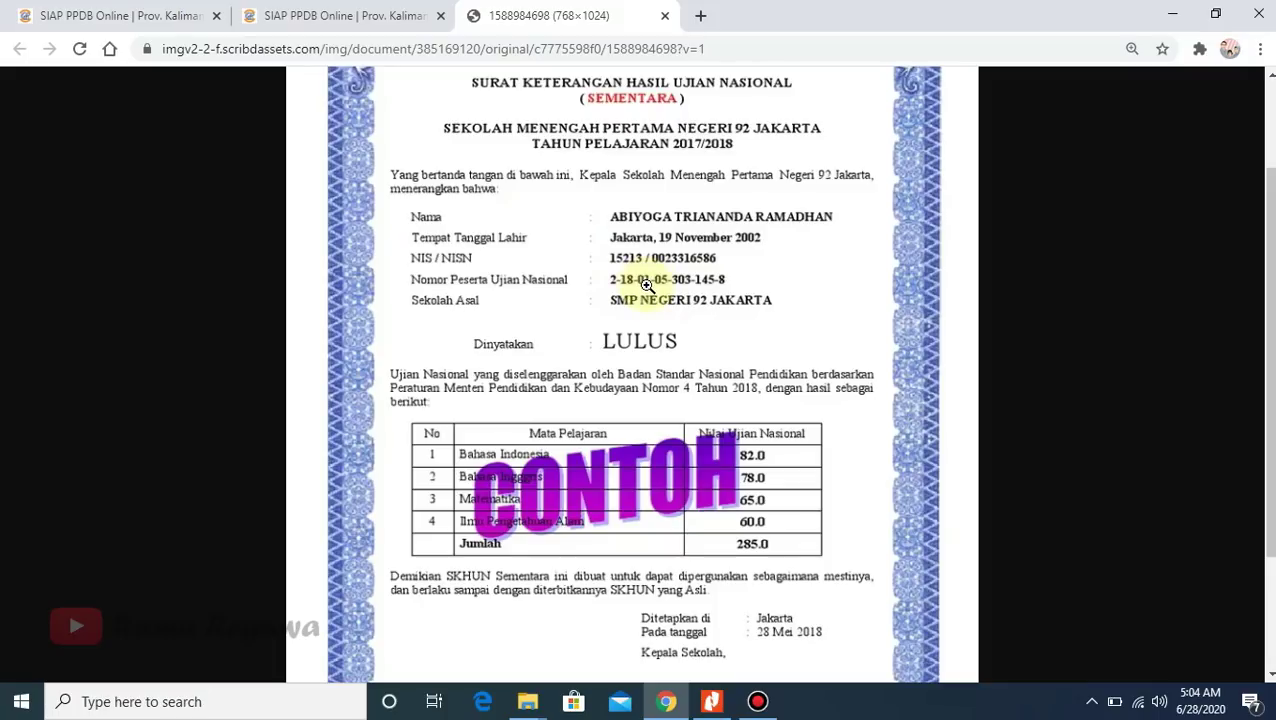
# - Back on the registration form, enter the participant's exam number in Nomor SKHUN/No Ujian
pyautogui.click(150, 16)
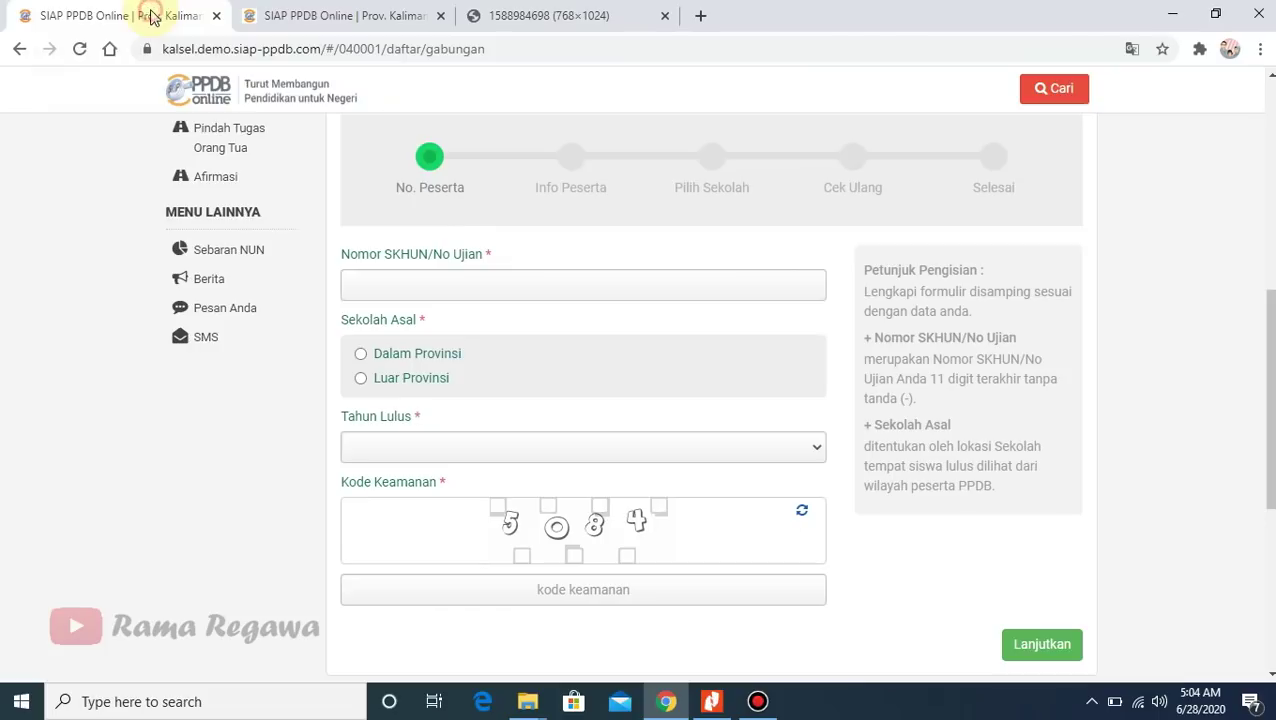
pyautogui.click(394, 286)
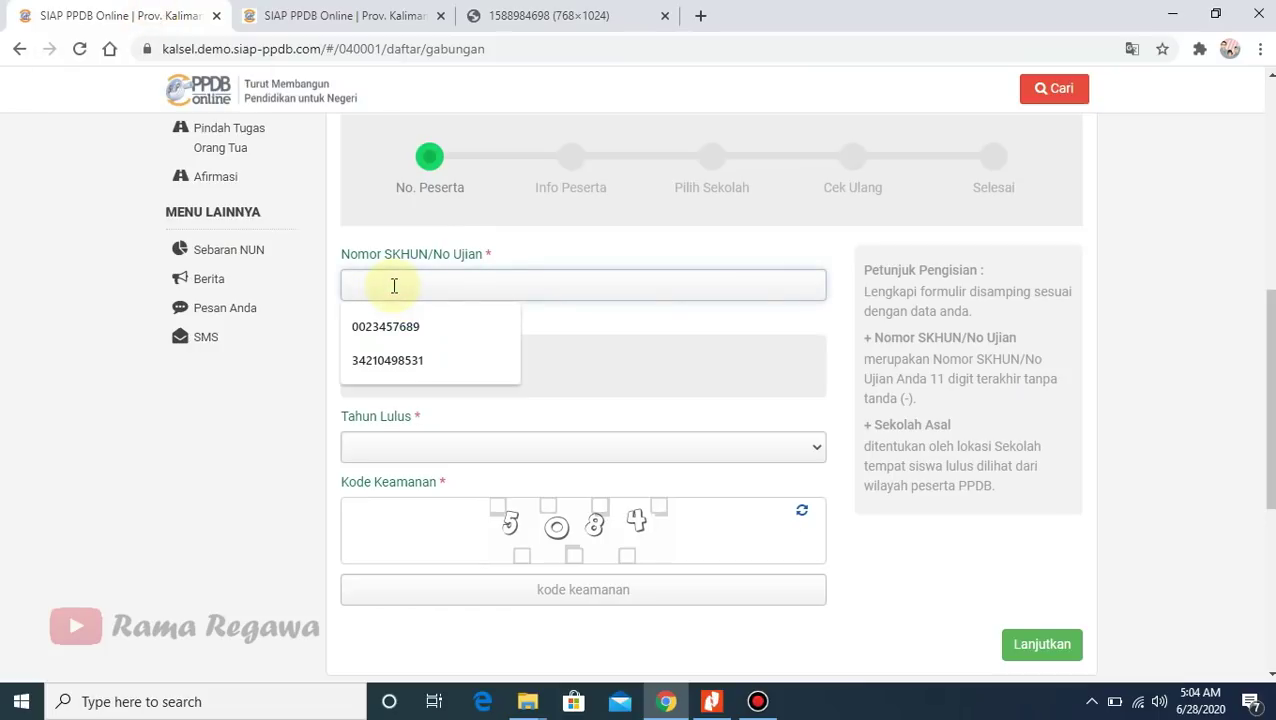
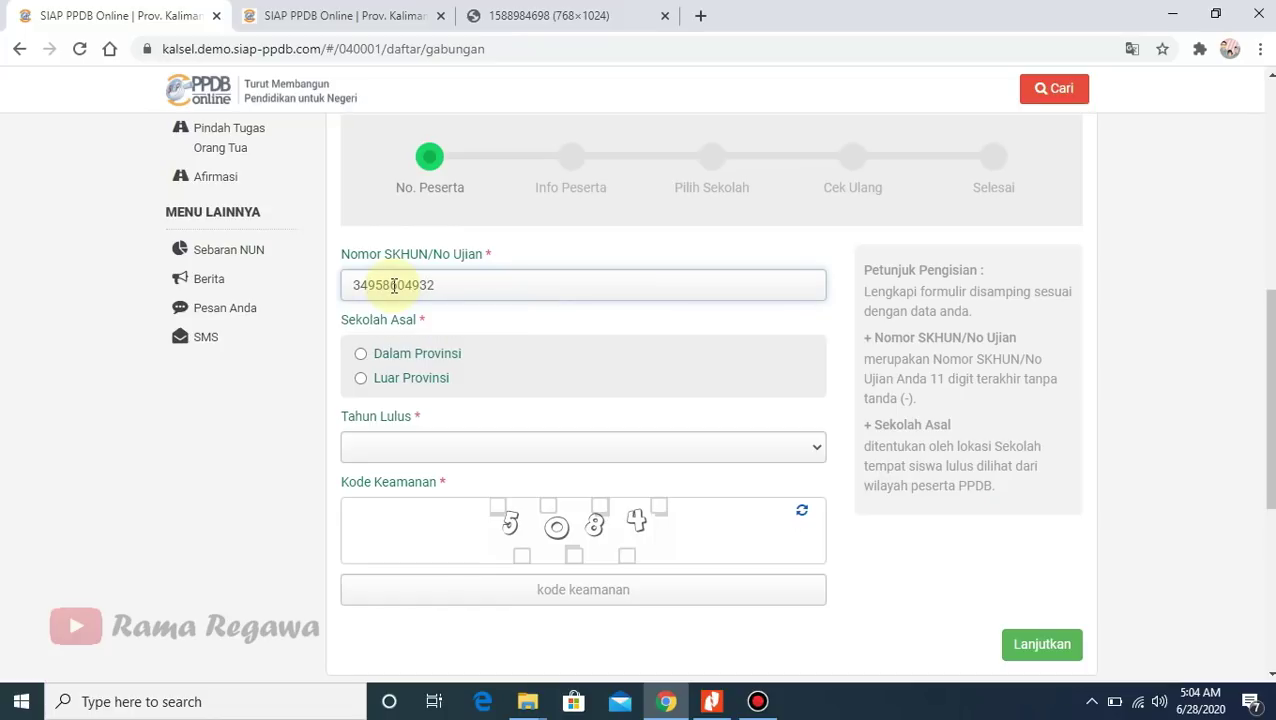
pyautogui.click(322, 364)
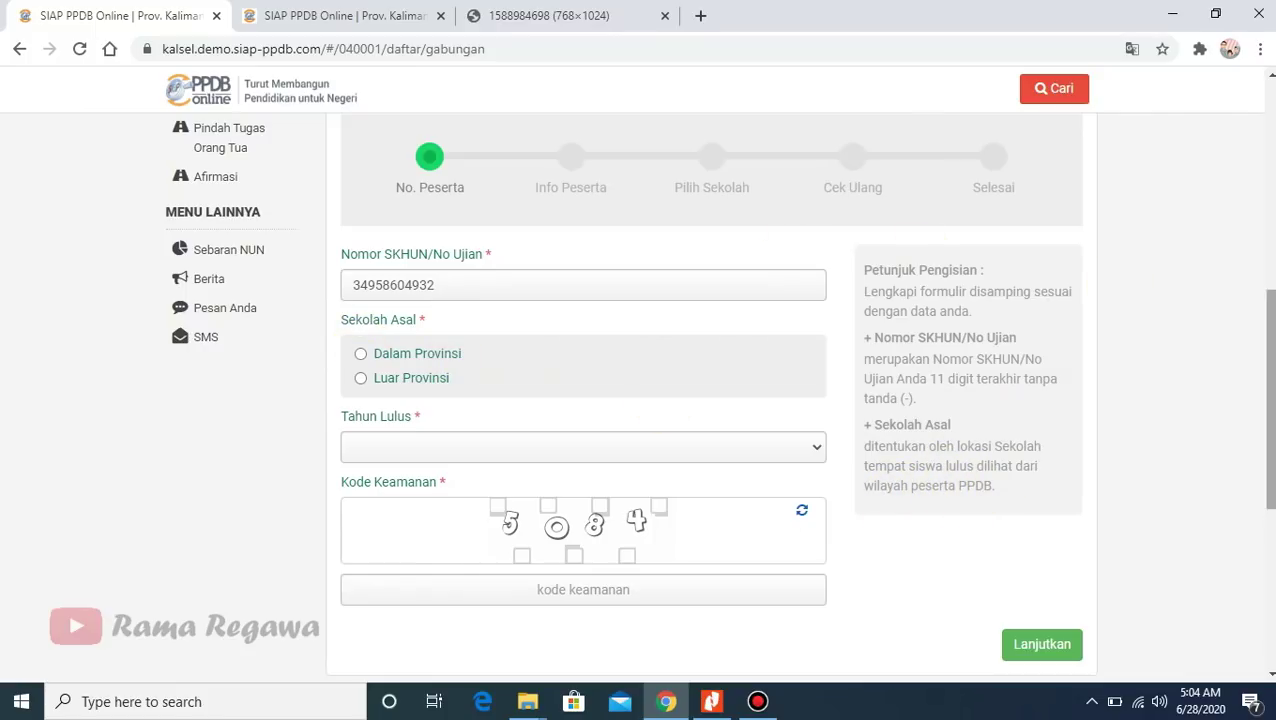
pyautogui.scroll(1, 1266, 340)
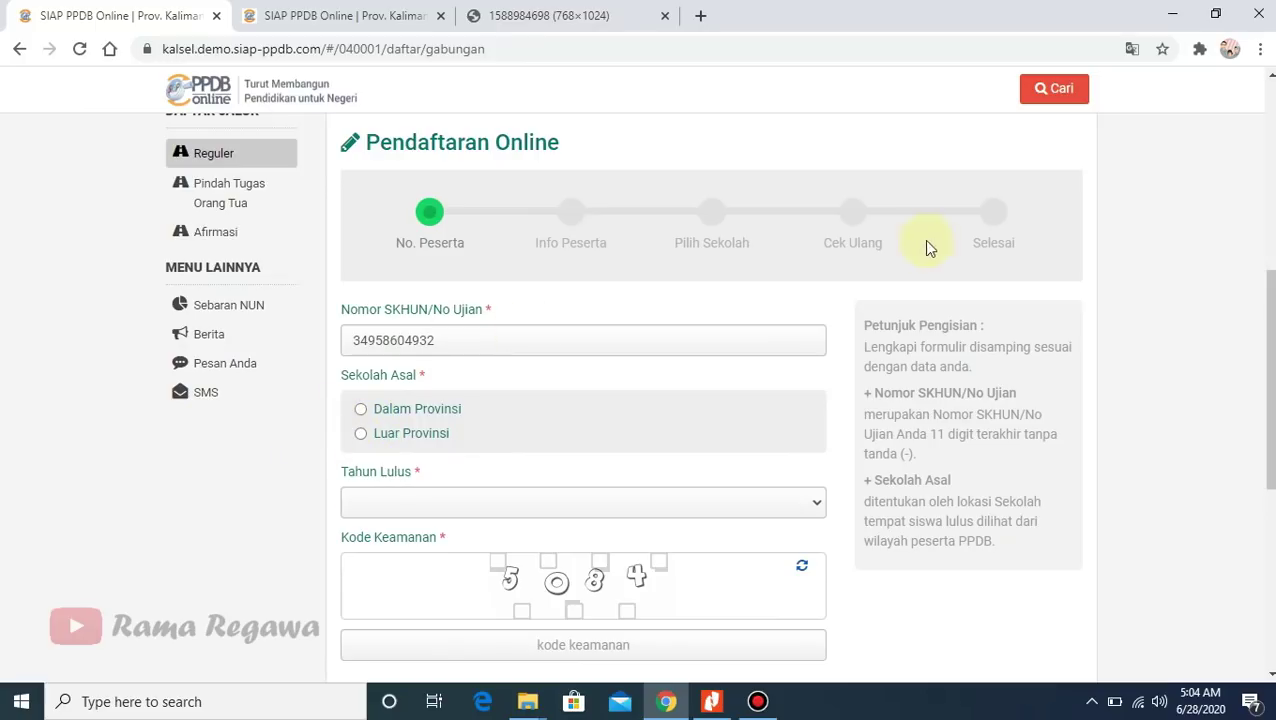
# - Set the school origin to Dalam Provinsi and the graduation year to 2020
pyautogui.scroll(1, 1267, 350)
pyautogui.moveTo(1268, 288); pyautogui.dragTo(1158, 311)
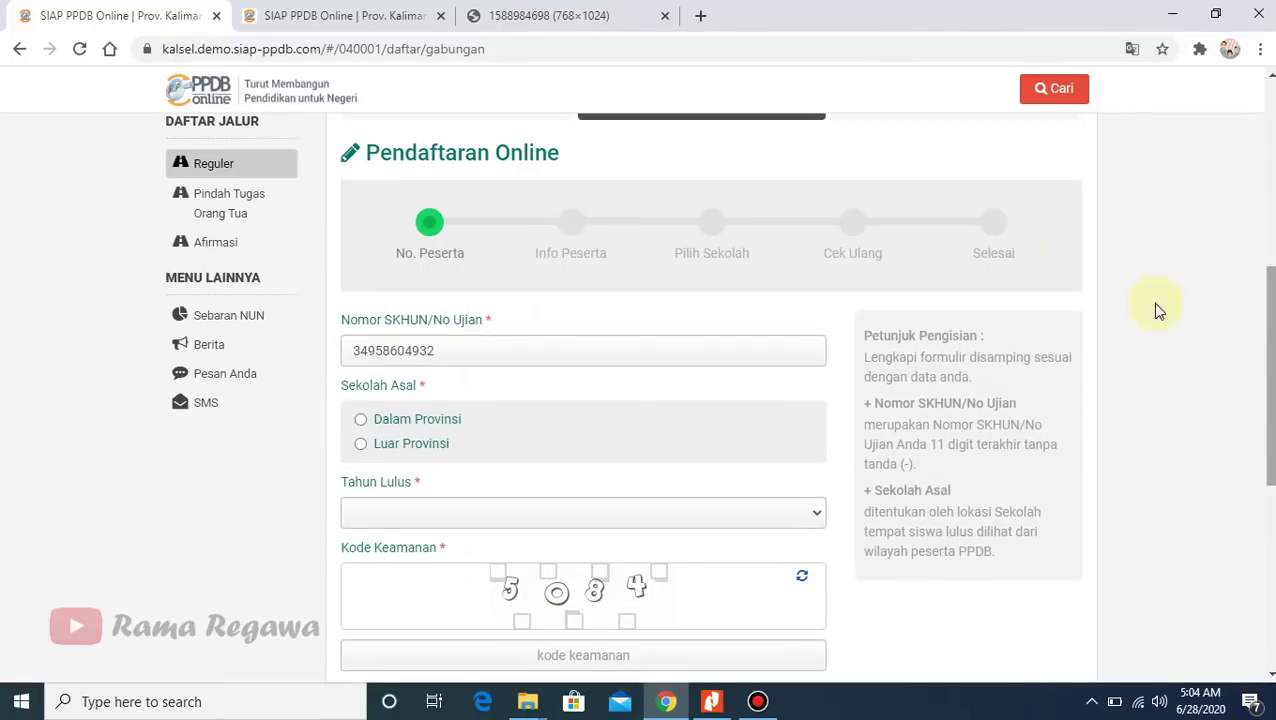
pyautogui.click(379, 422)
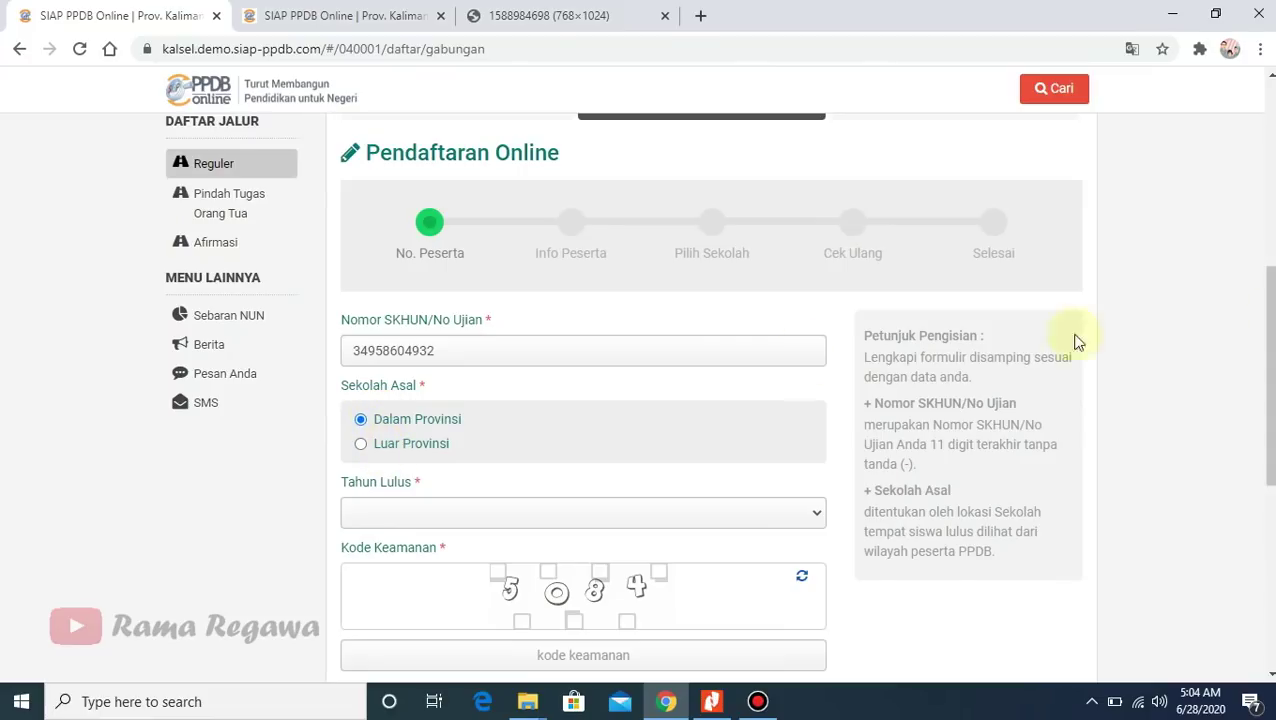
pyautogui.scroll(-1, 1268, 380)
pyautogui.scroll(-1, 640, 390)
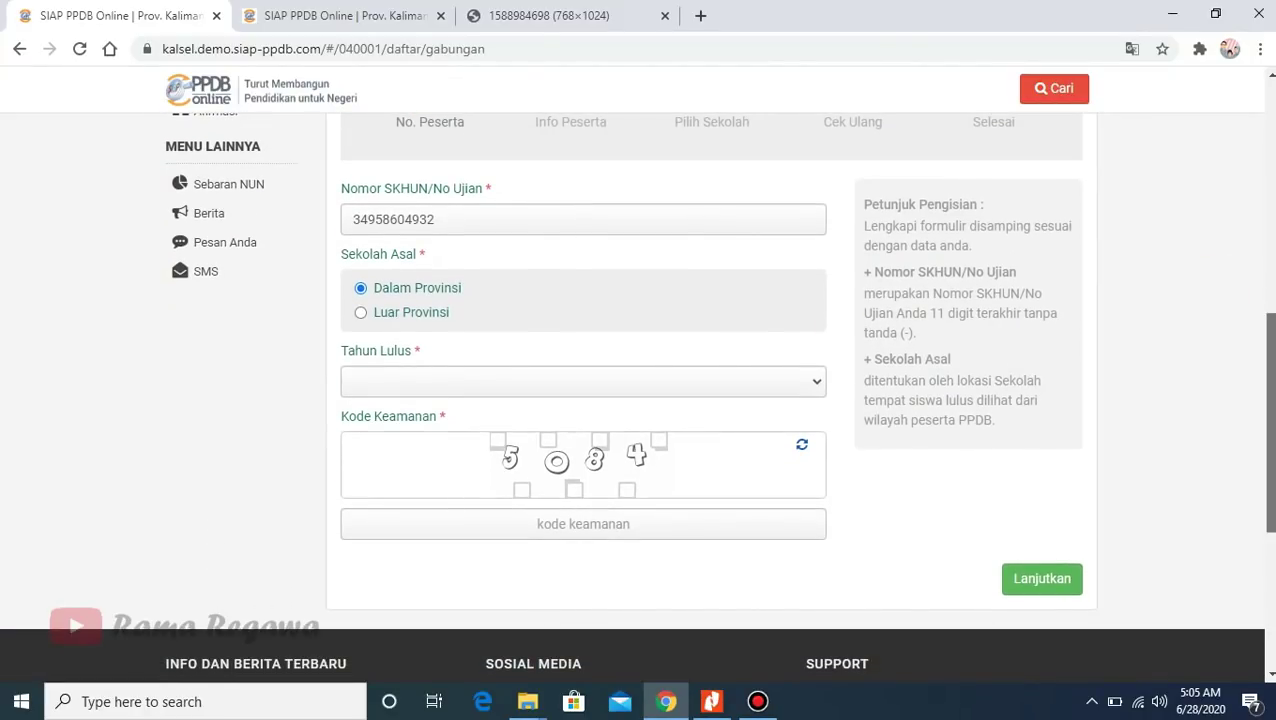
pyautogui.scroll(1, 640, 390)
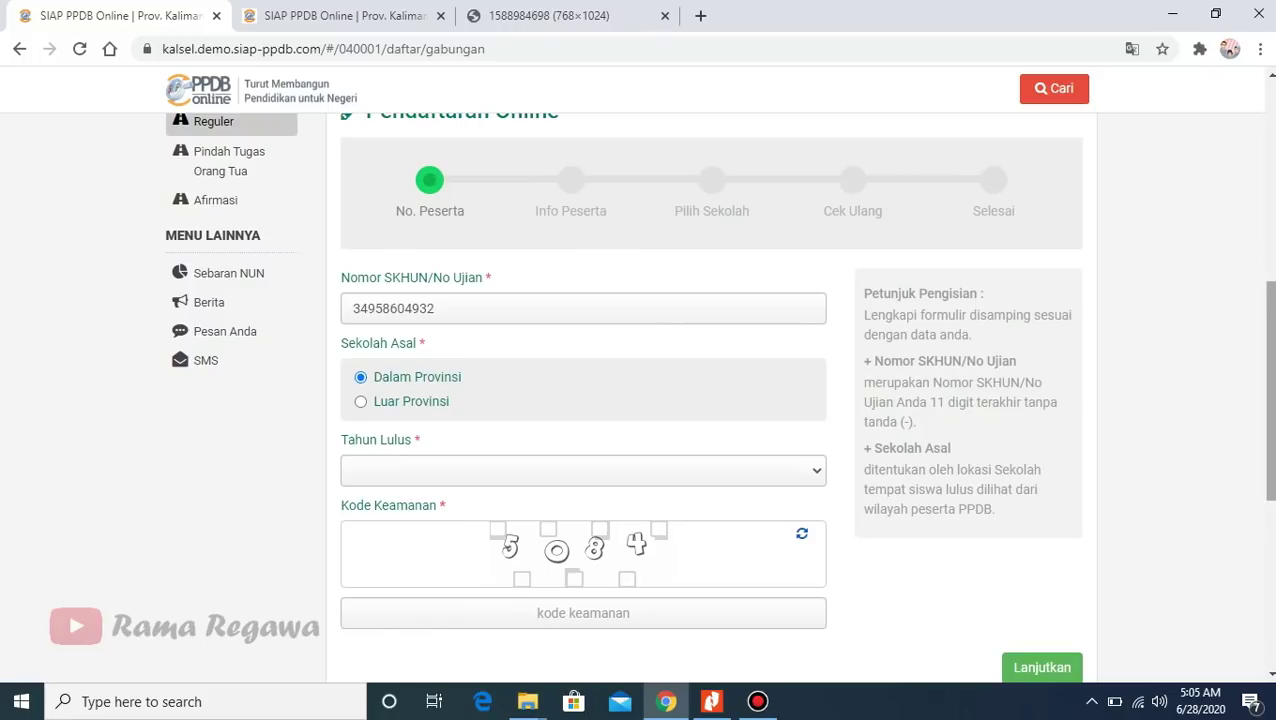
pyautogui.scroll(-1, 1230, 342)
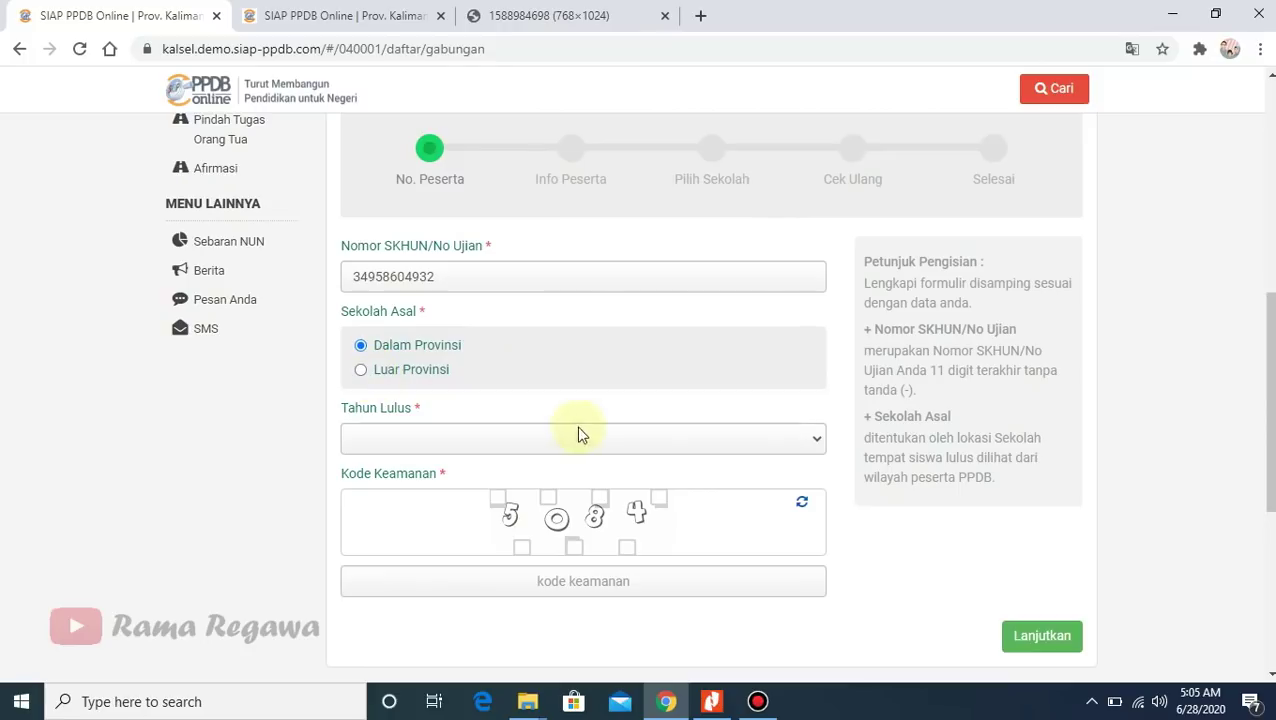
pyautogui.click(806, 441)
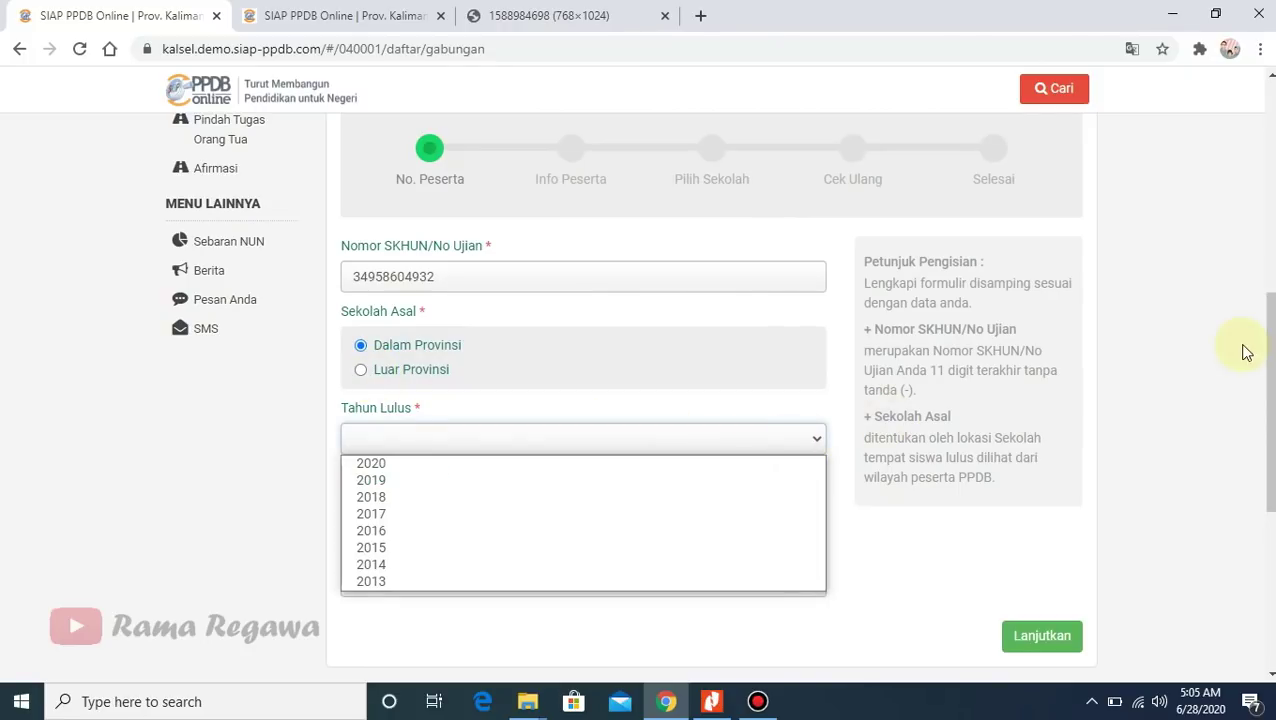
pyautogui.scroll(-1, 899, 406)
pyautogui.click(812, 390)
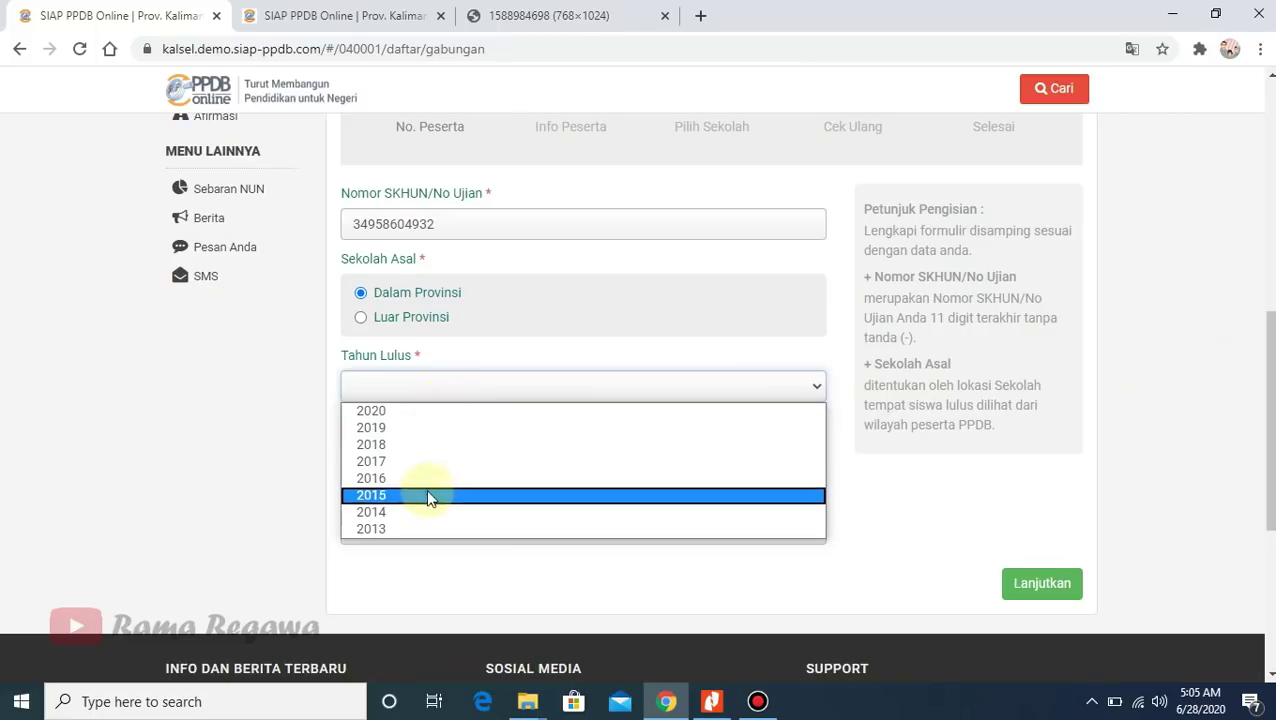
pyautogui.click(386, 416)
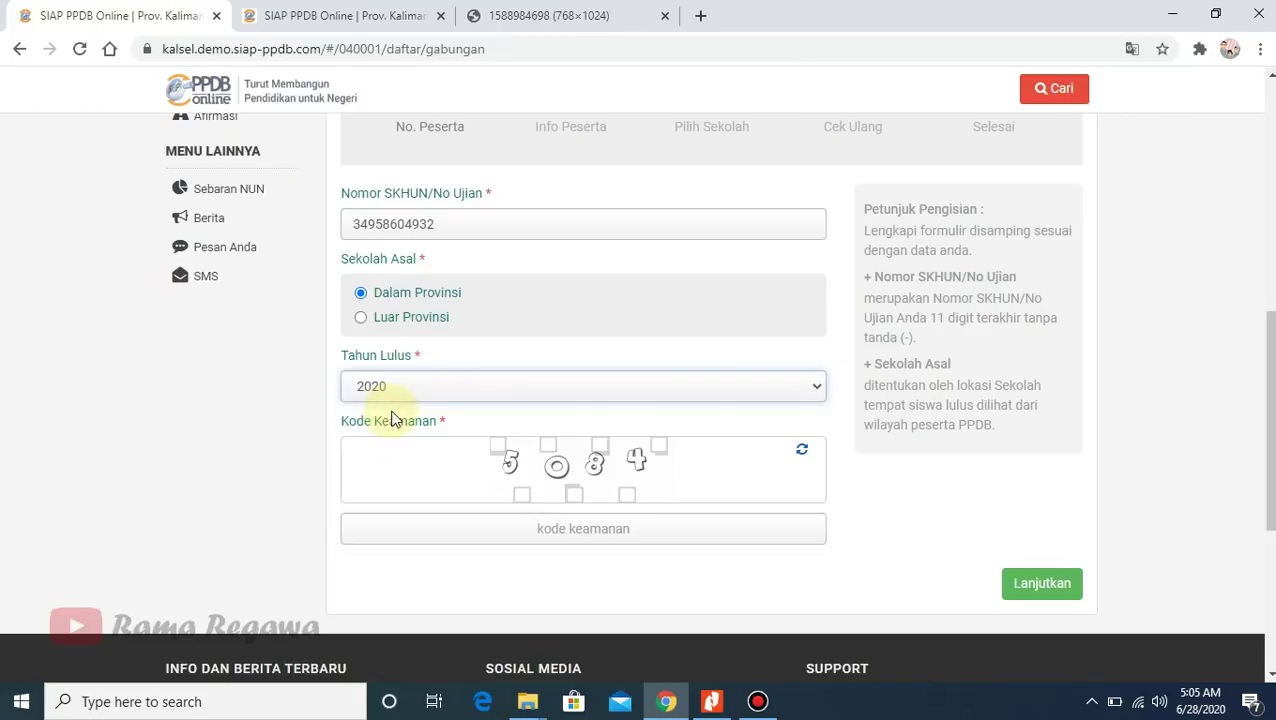
# - Enter the captcha security code and continue to the Info Peserta step
pyautogui.click(548, 529)
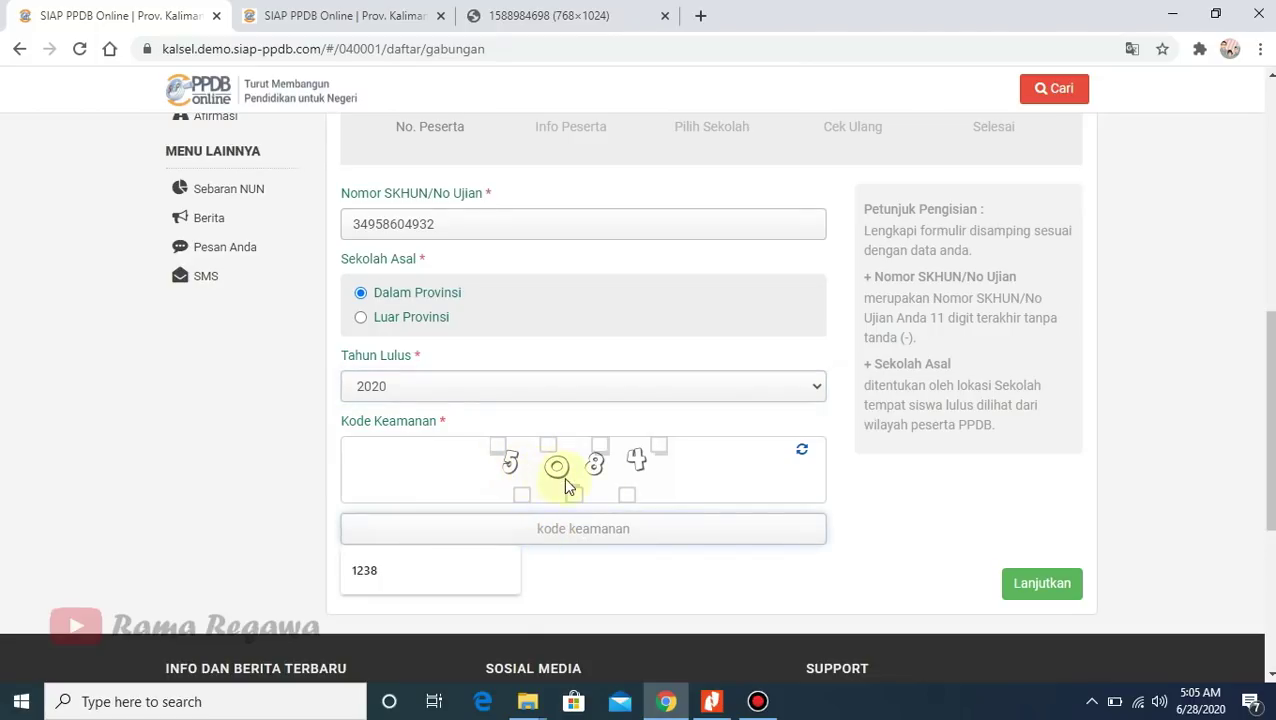
pyautogui.write('5')
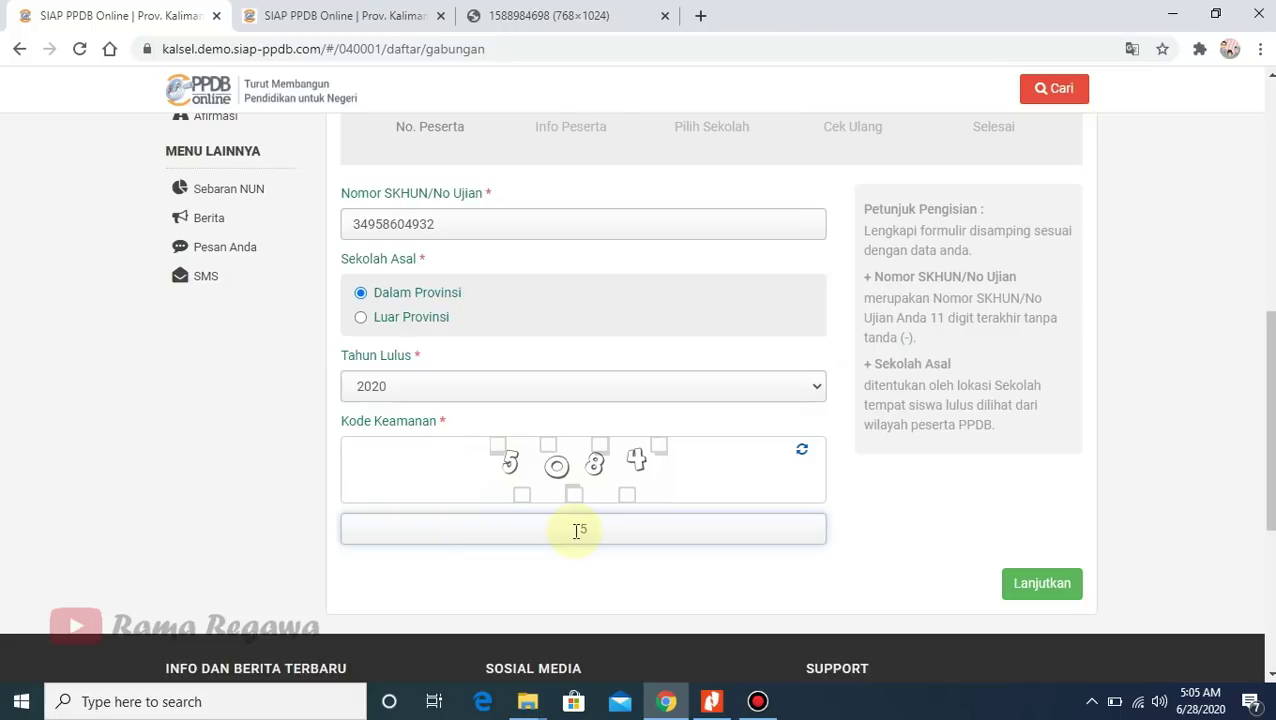
pyautogui.write('084')
pyautogui.scroll(3, 1272, 482)
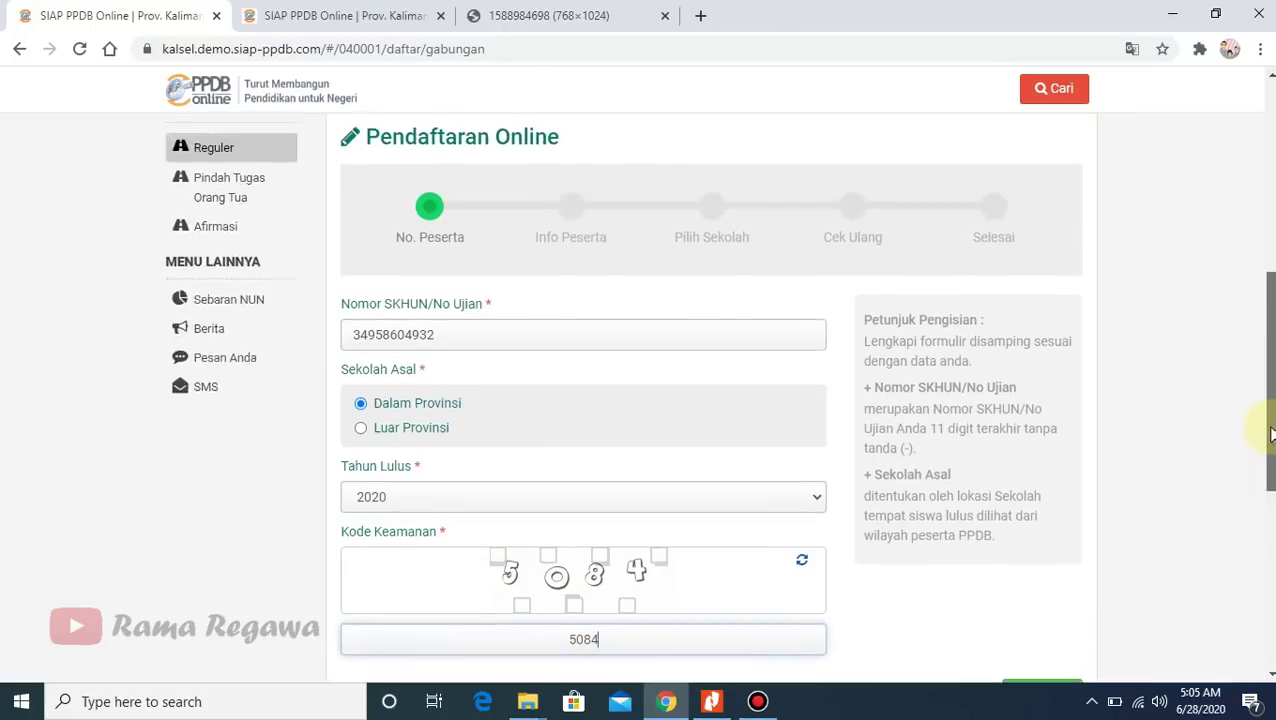
pyautogui.scroll(-3, 1272, 480)
pyautogui.scroll(1, 1272, 478)
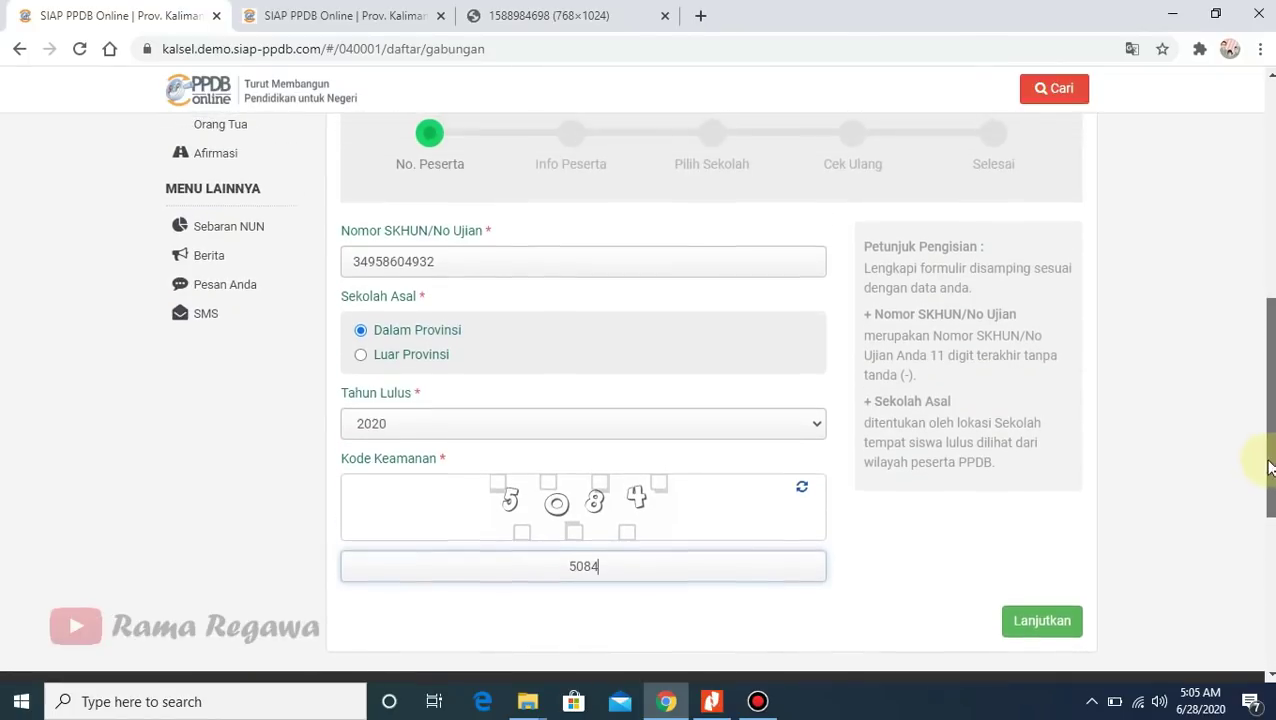
pyautogui.click(1060, 651)
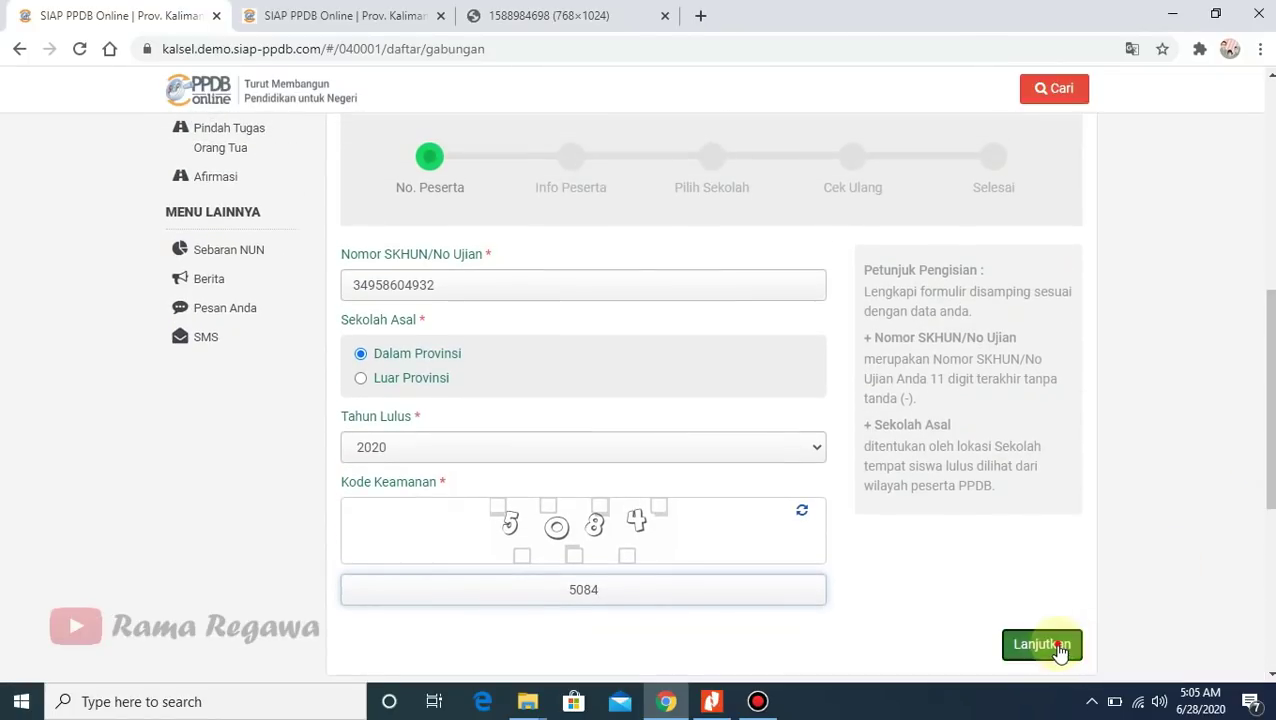
pyautogui.scroll(3, 1270, 250)
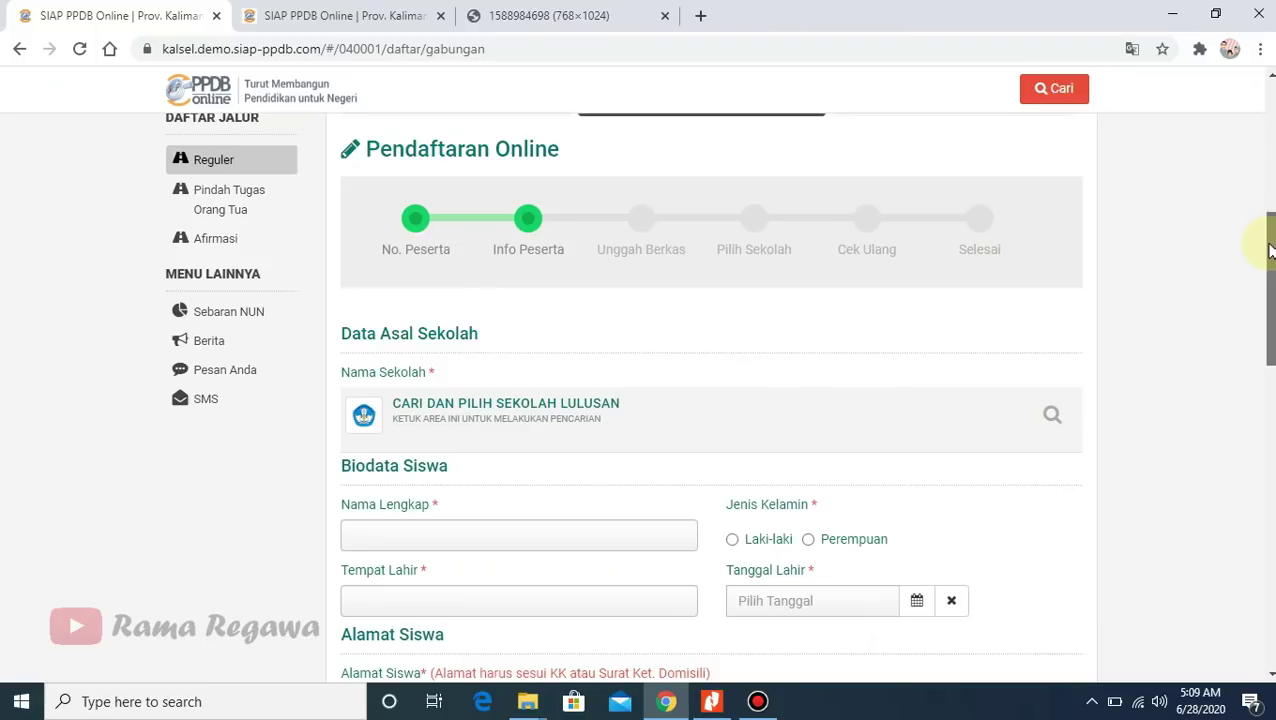
# - Fill Nama Lengkap from the saved autofill suggestion and enter Banjarbaru as Tempat Lahir
pyautogui.scroll(-3, 1270, 252)
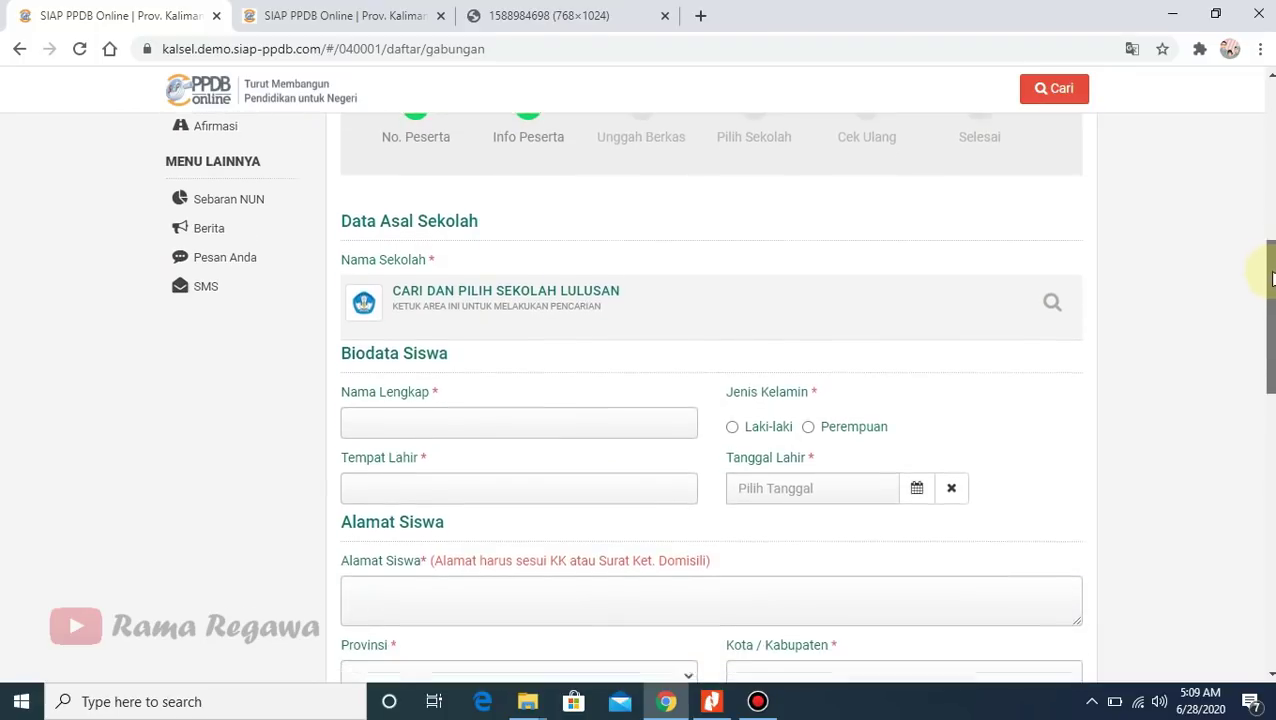
pyautogui.scroll(-1, 1270, 260)
pyautogui.scroll(3, 1270, 268)
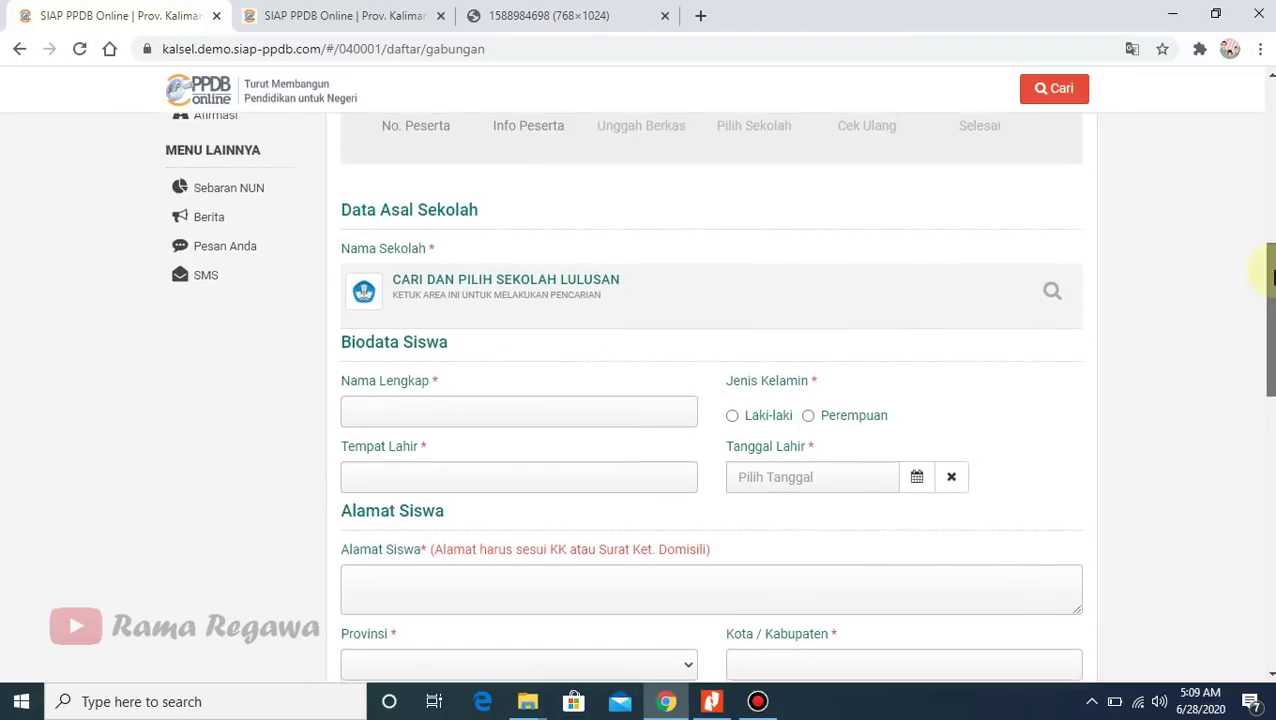
pyautogui.click(482, 471)
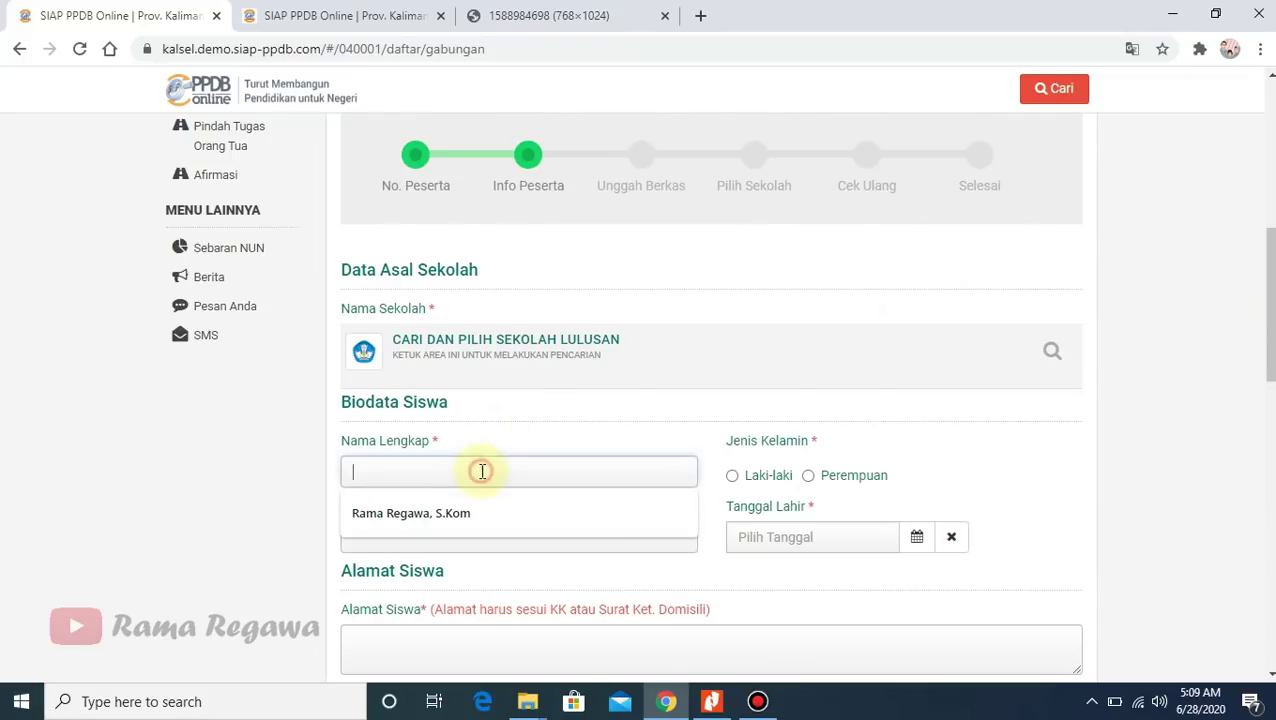
pyautogui.click(474, 508)
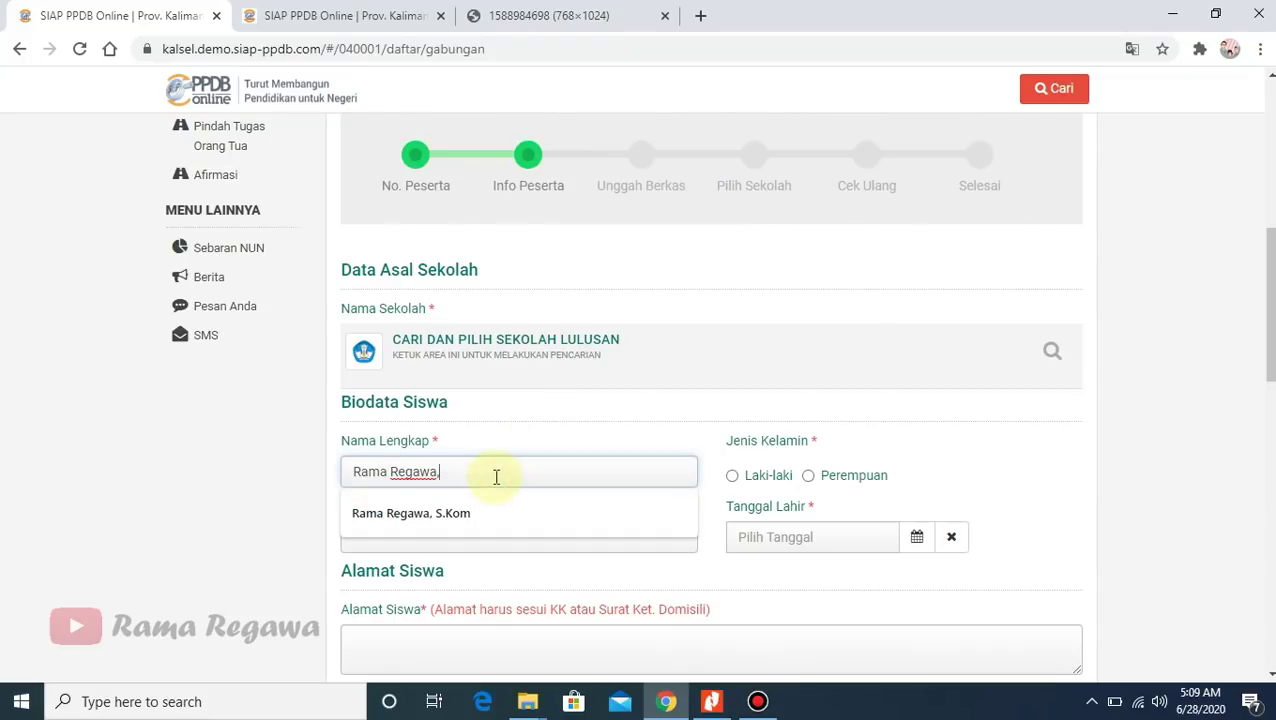
pyautogui.click(265, 532)
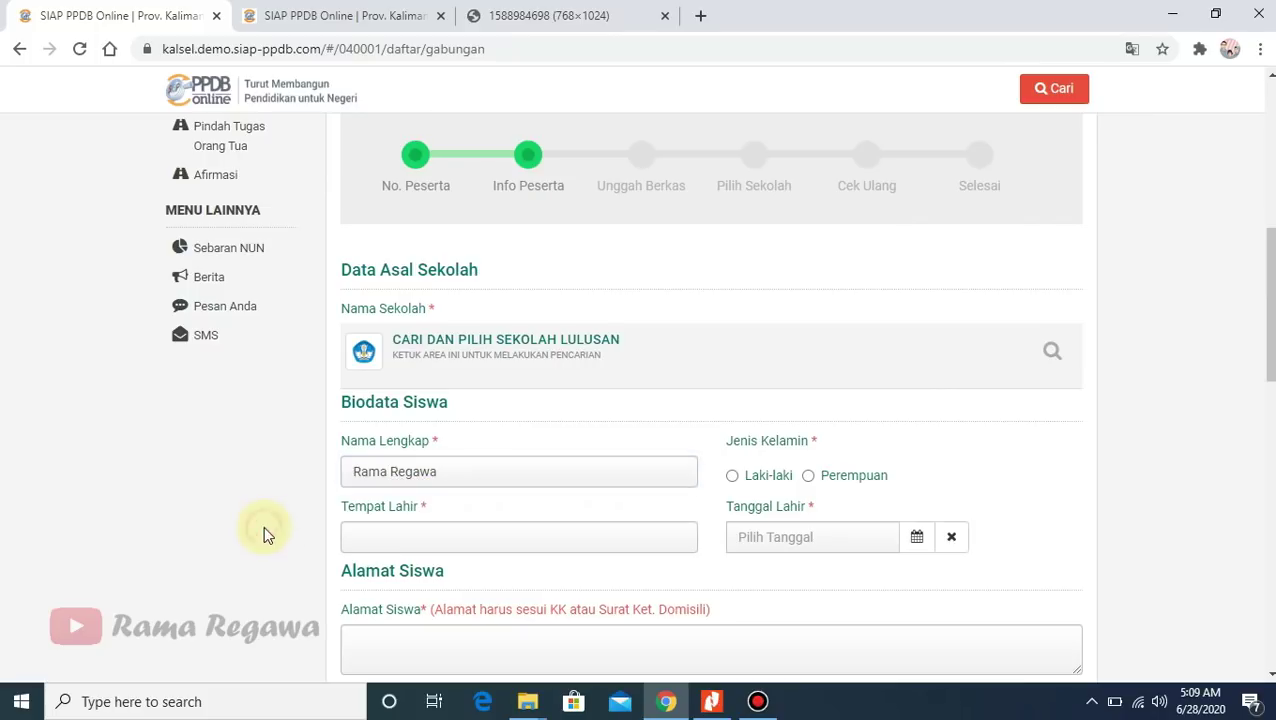
pyautogui.click(495, 542)
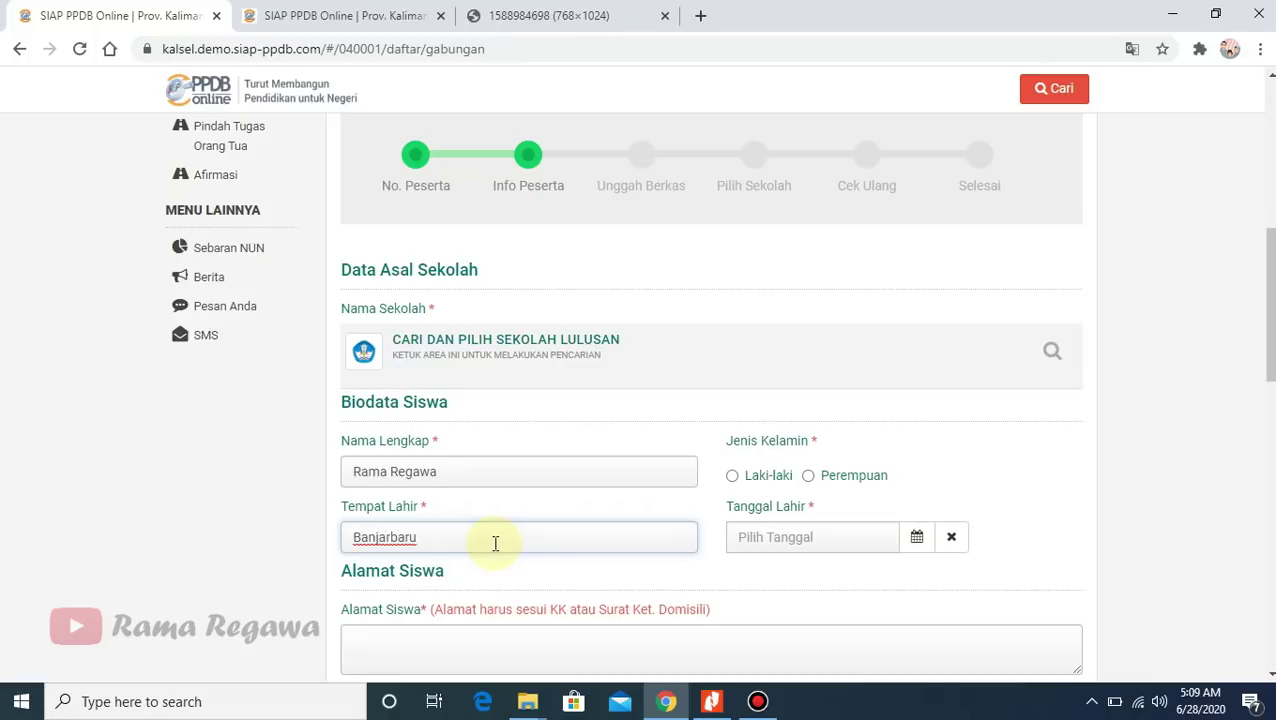
pyautogui.scroll(-2, 1268, 320)
pyautogui.scroll(-1, 1259, 330)
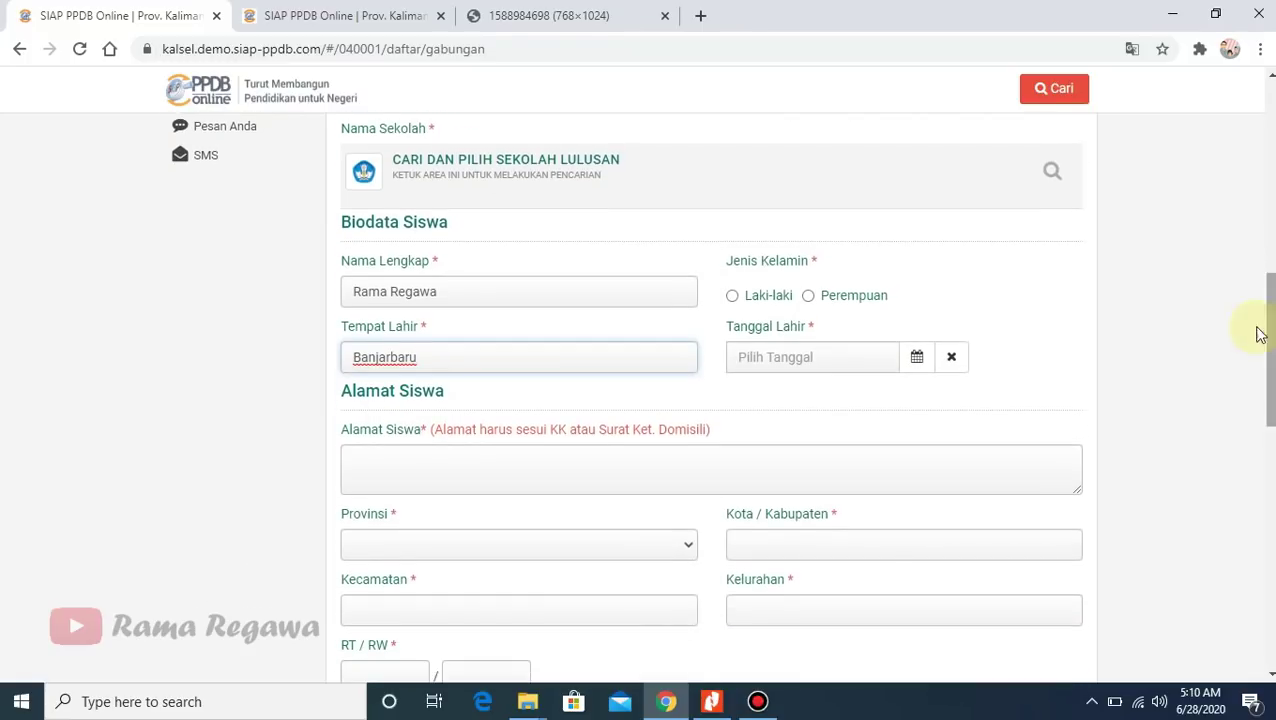
pyautogui.click(765, 297)
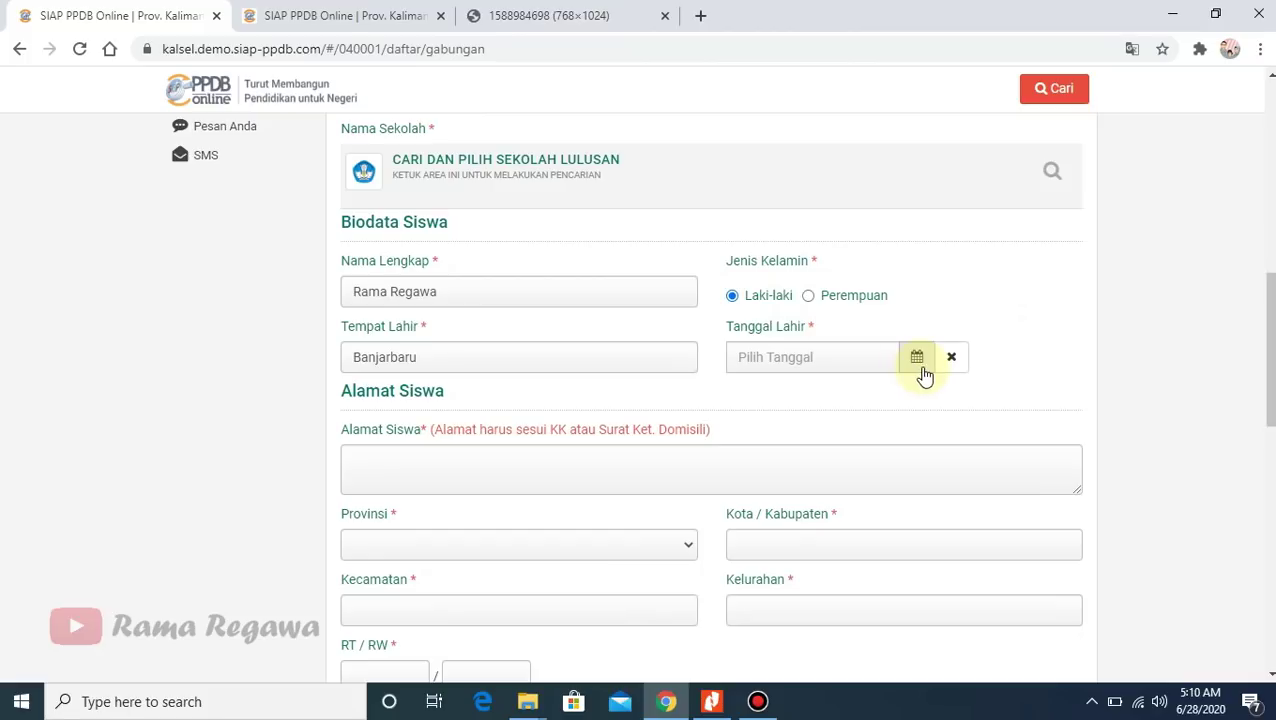
pyautogui.click(842, 359)
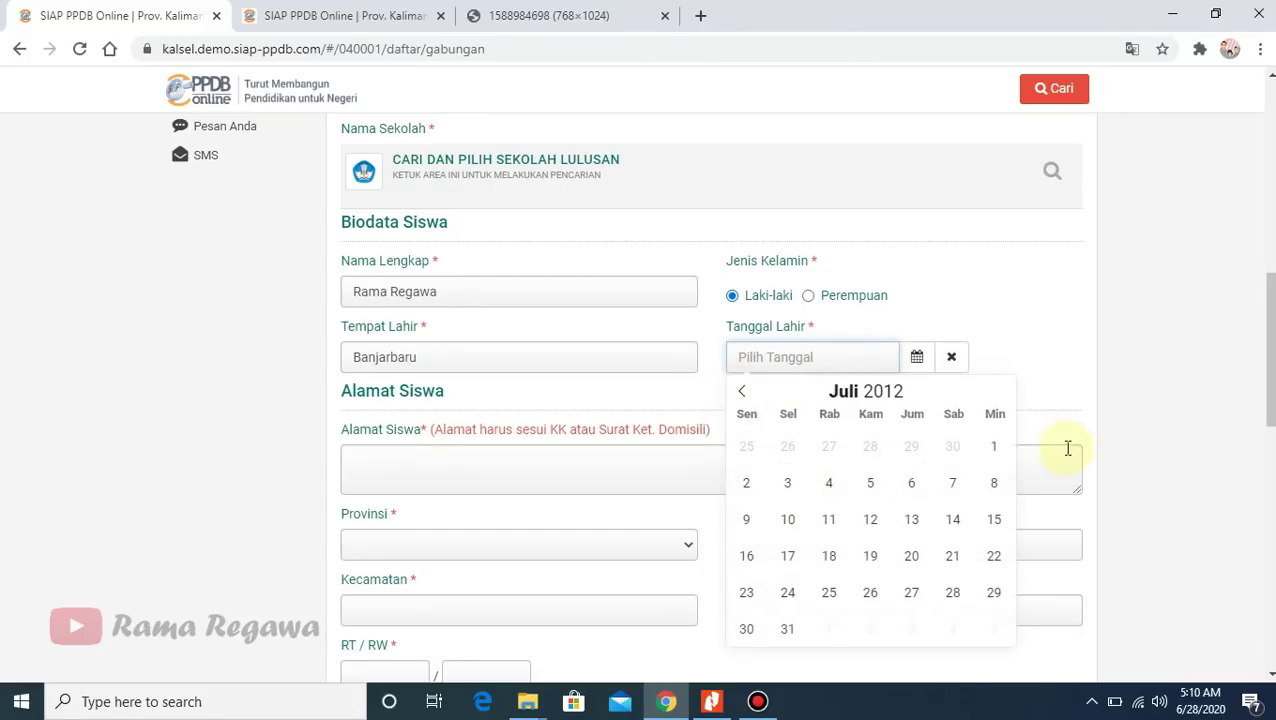
pyautogui.click(993, 446)
pyautogui.moveTo(1267, 348); pyautogui.dragTo(1267, 381)
pyautogui.click(460, 331)
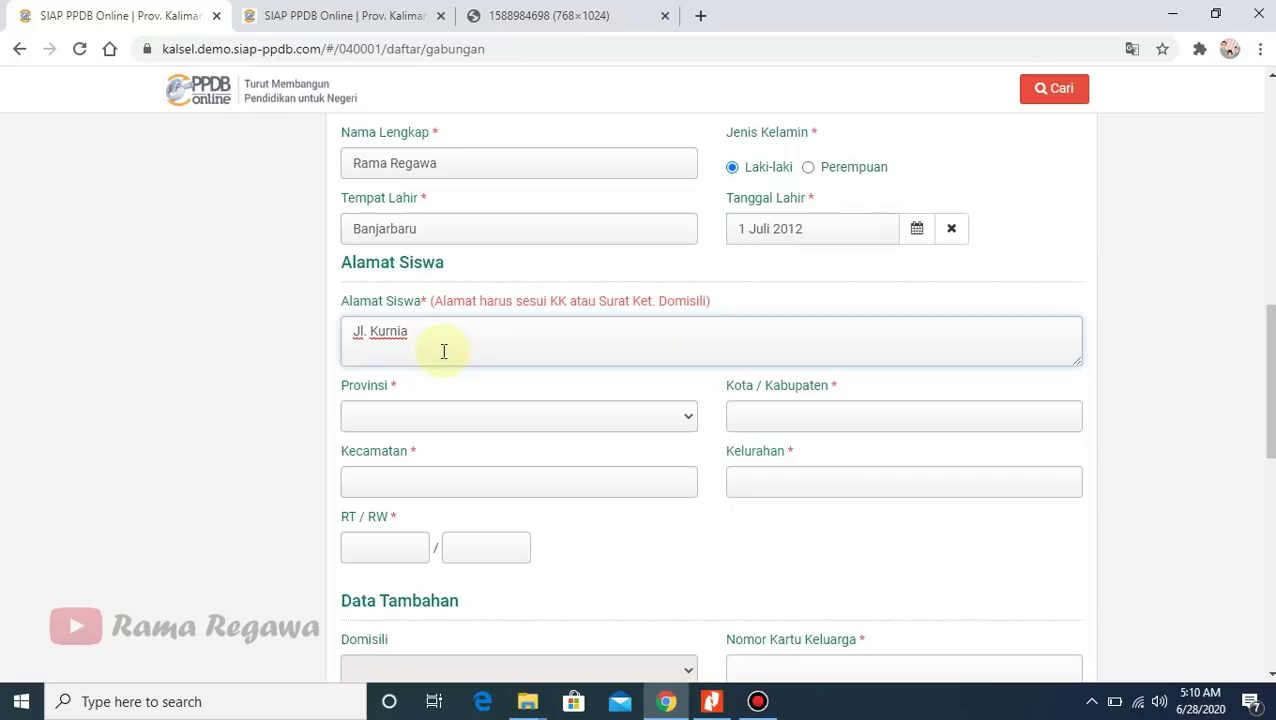
pyautogui.write('Ulin')
# - Set the province to Kalimantan Selatan and the city to Kota Banjarbaru
pyautogui.click(449, 417)
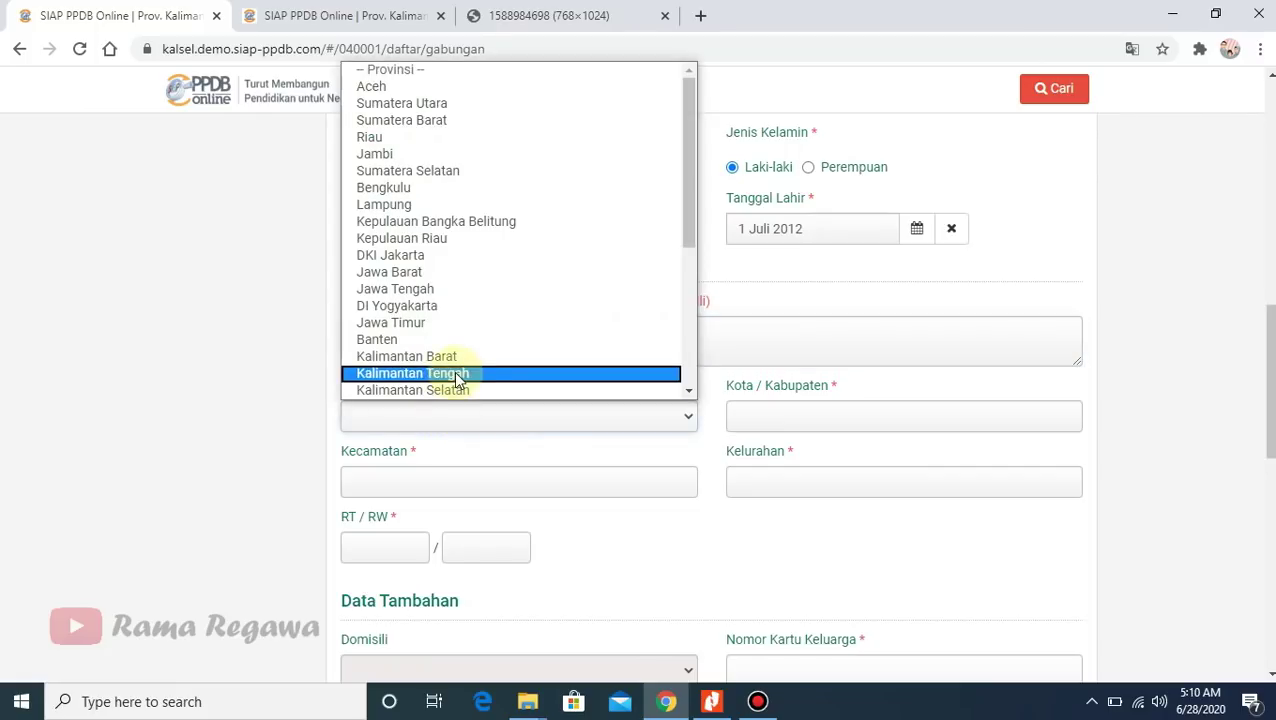
pyautogui.click(483, 390)
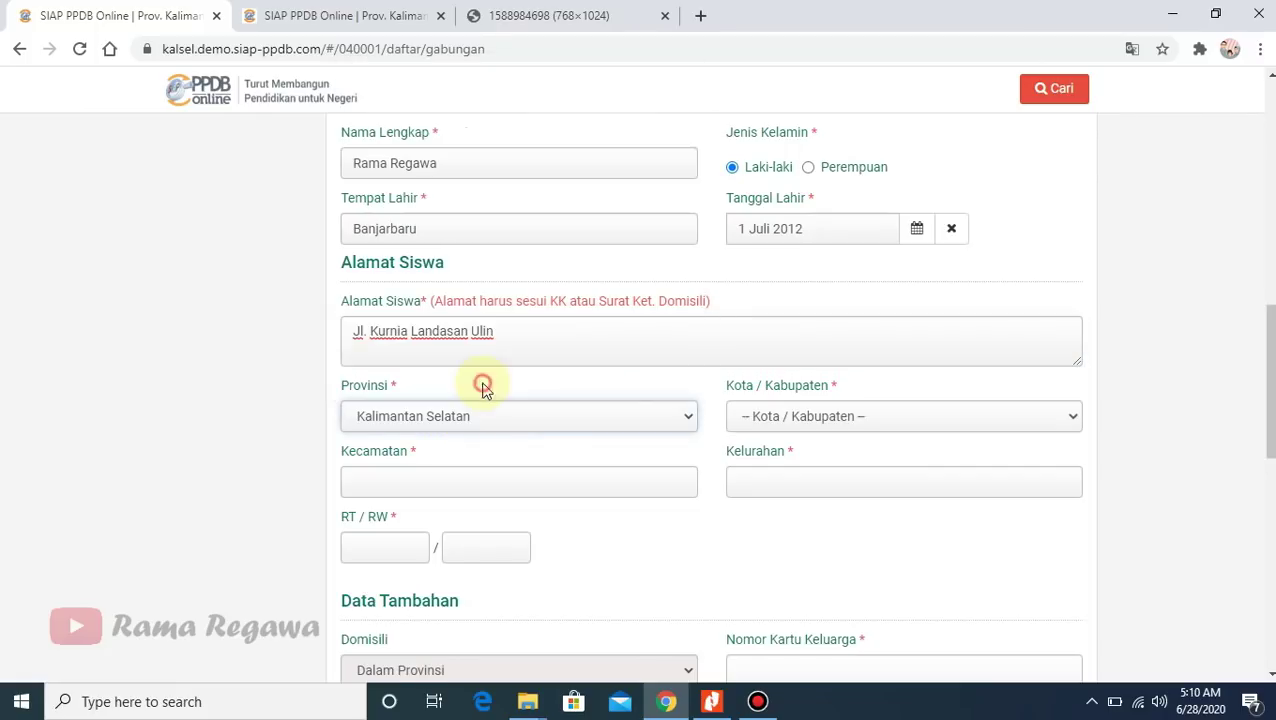
pyautogui.click(765, 418)
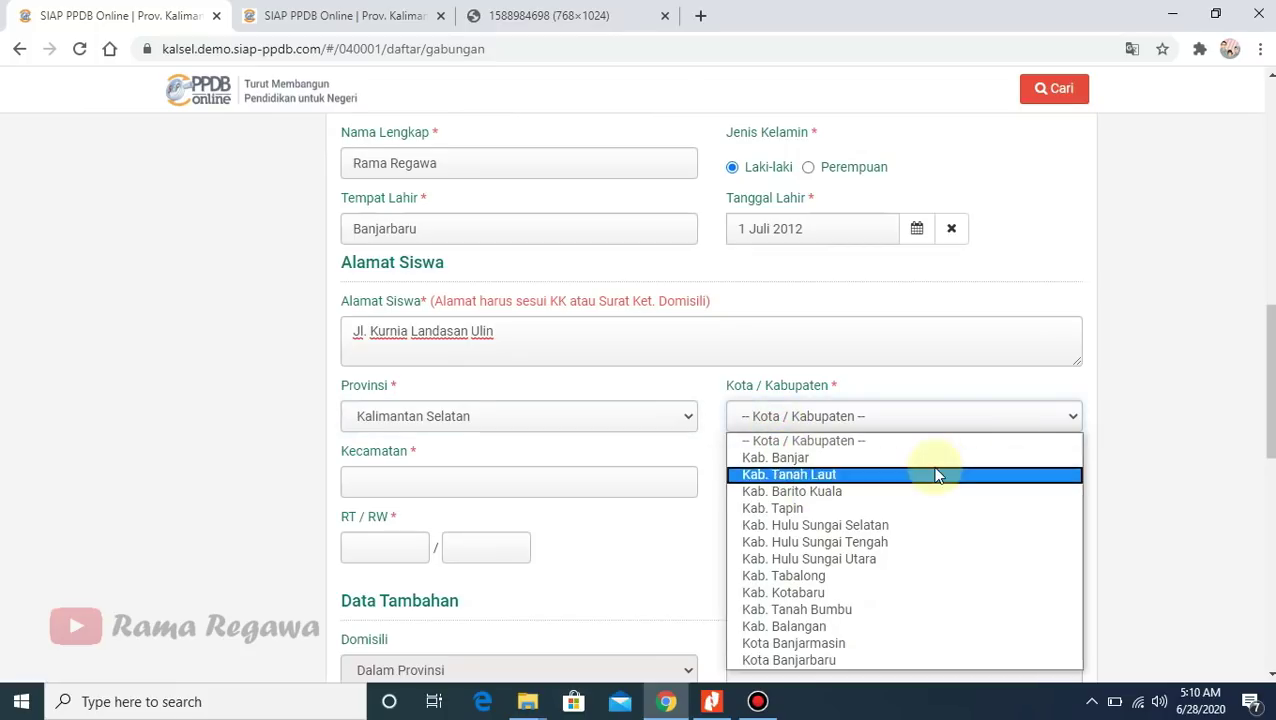
pyautogui.click(806, 658)
pyautogui.click(543, 482)
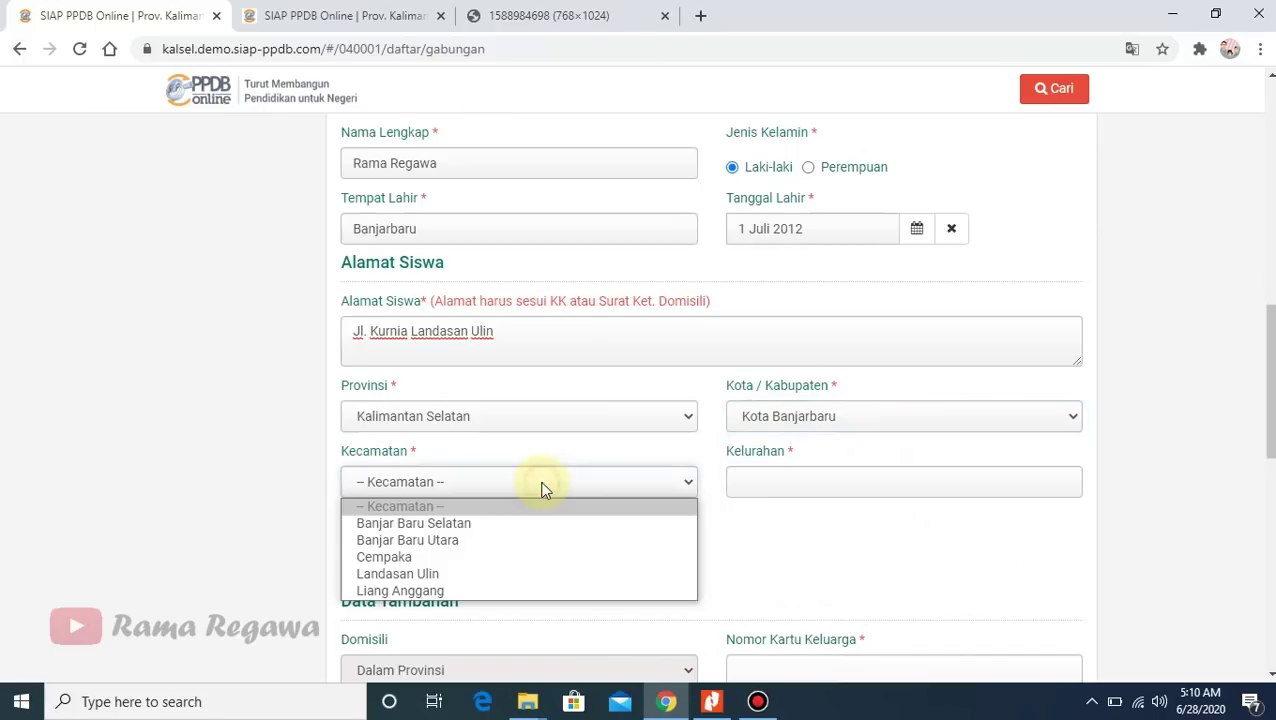
pyautogui.click(484, 573)
pyautogui.click(826, 487)
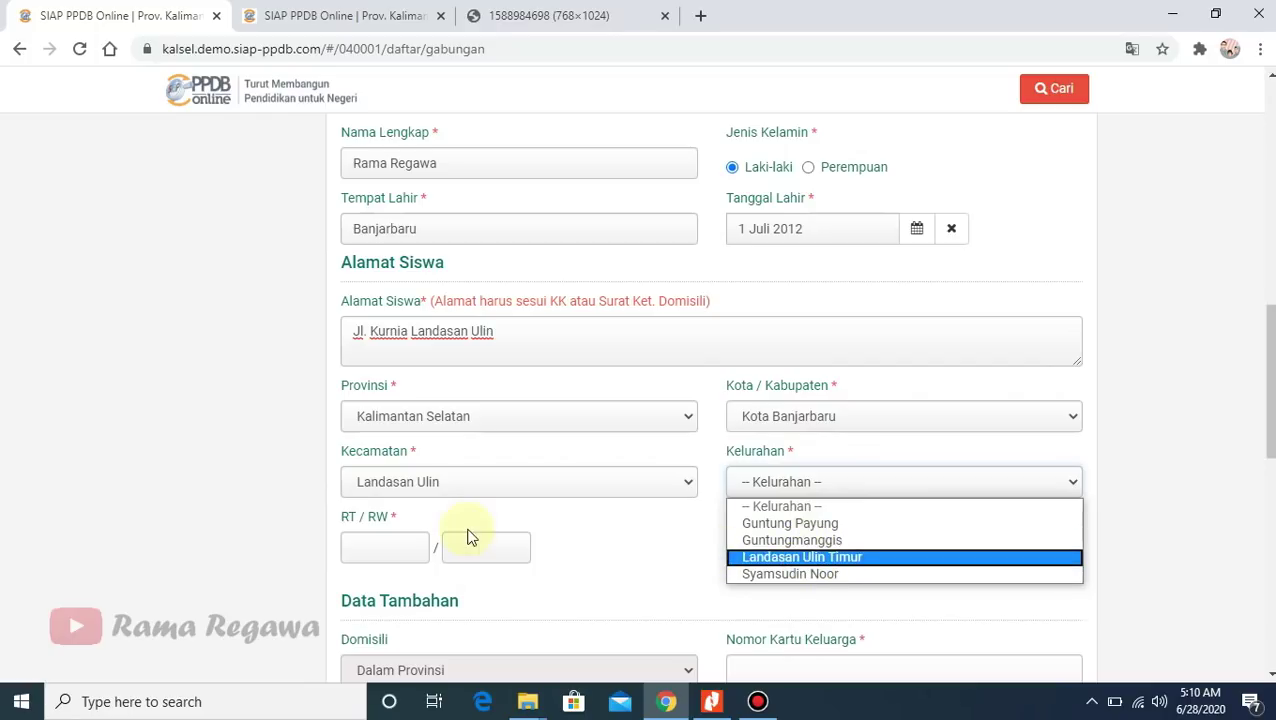
pyautogui.click(447, 487)
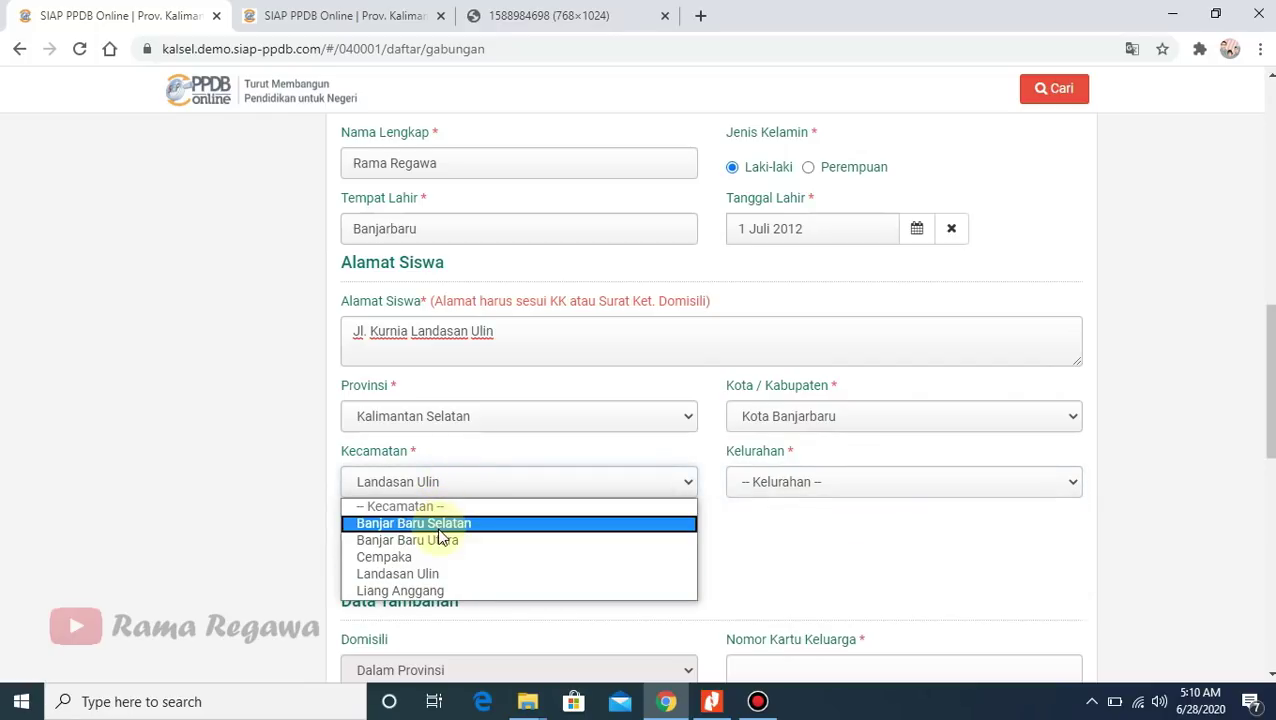
pyautogui.click(433, 591)
pyautogui.click(826, 484)
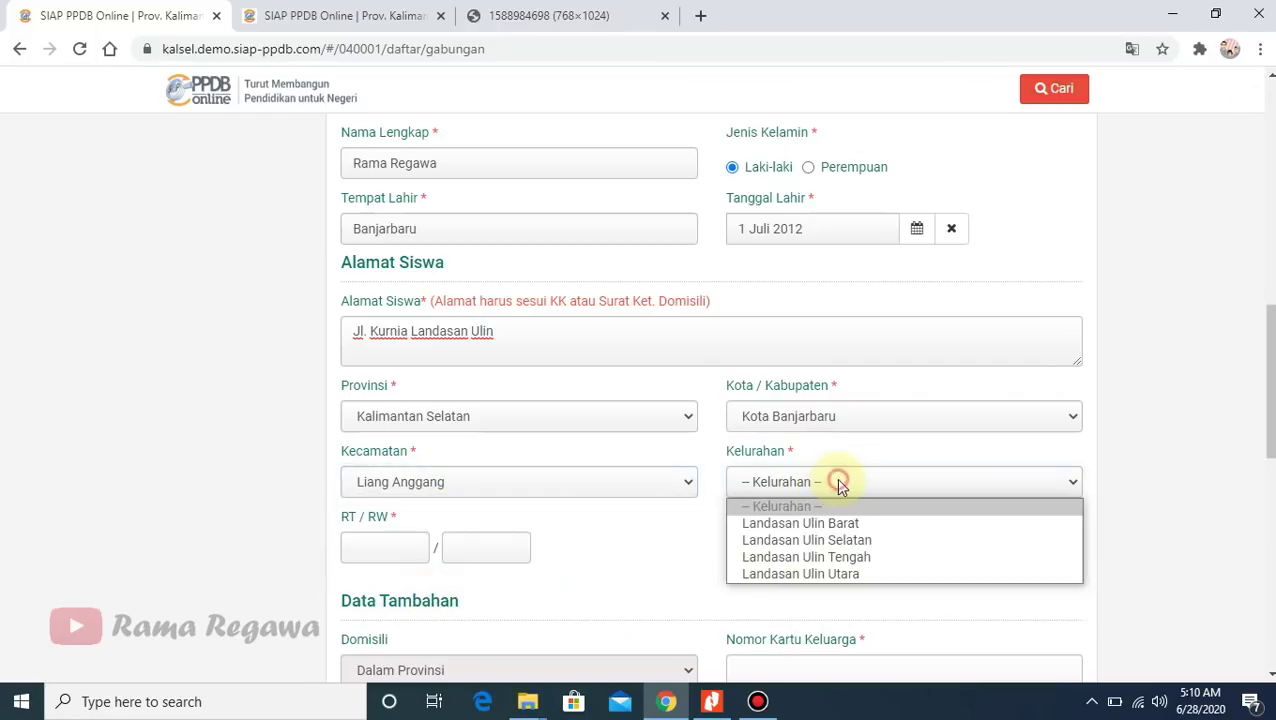
pyautogui.click(814, 575)
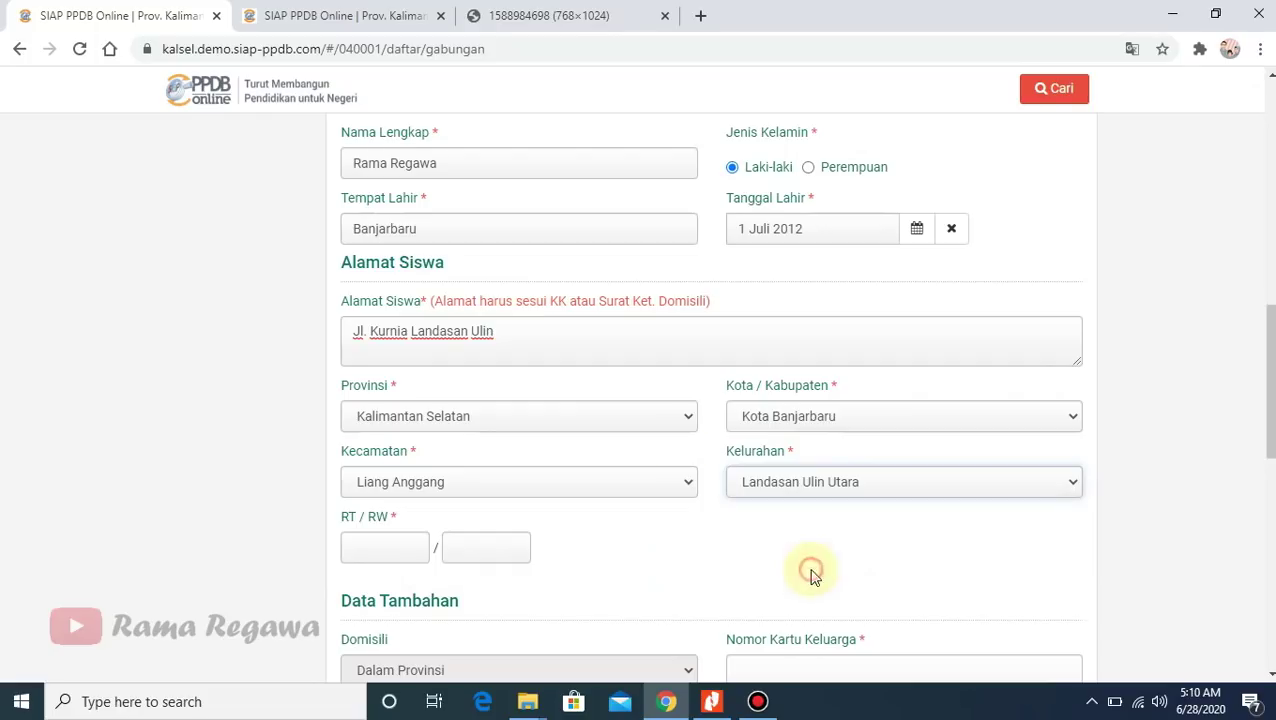
pyautogui.click(506, 336)
pyautogui.press('BackSpace')
pyautogui.press('BackSpace')
pyautogui.press('BackSpace')
pyautogui.press('BackSpace')
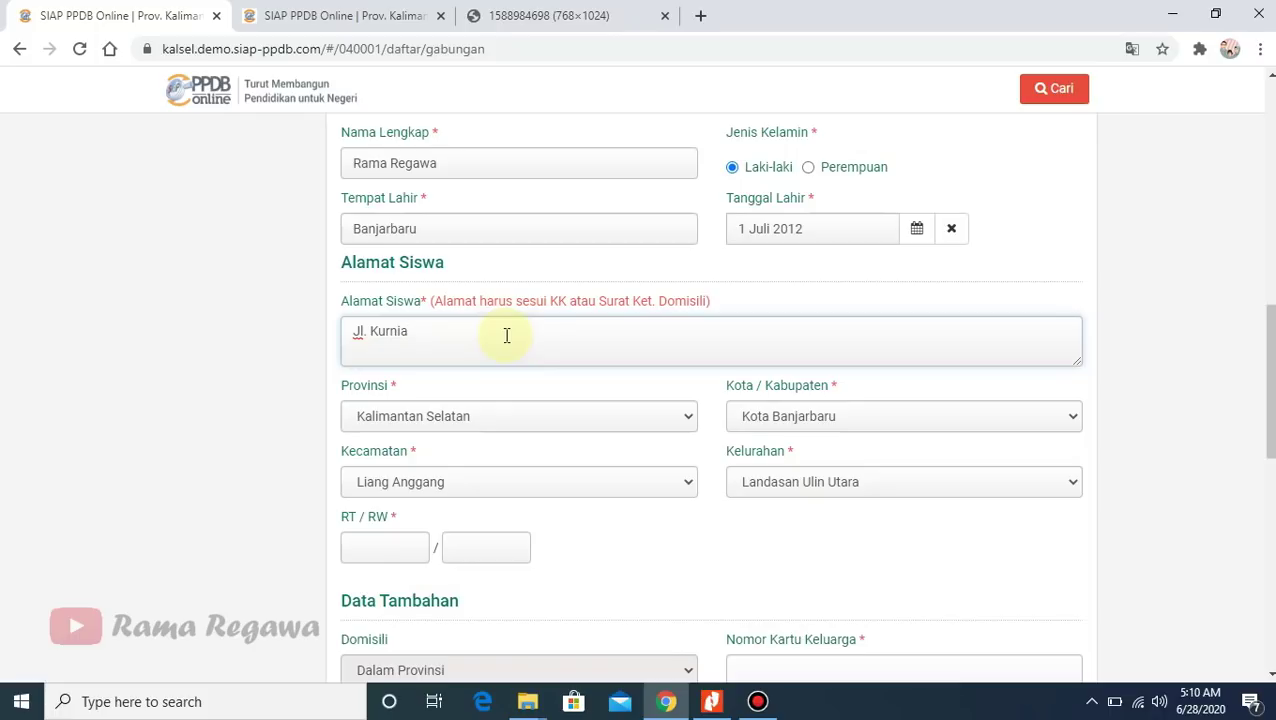
# - Enter RT 5 and RW 3, then move down to the Nomor Kartu Keluarga field
pyautogui.click(404, 549)
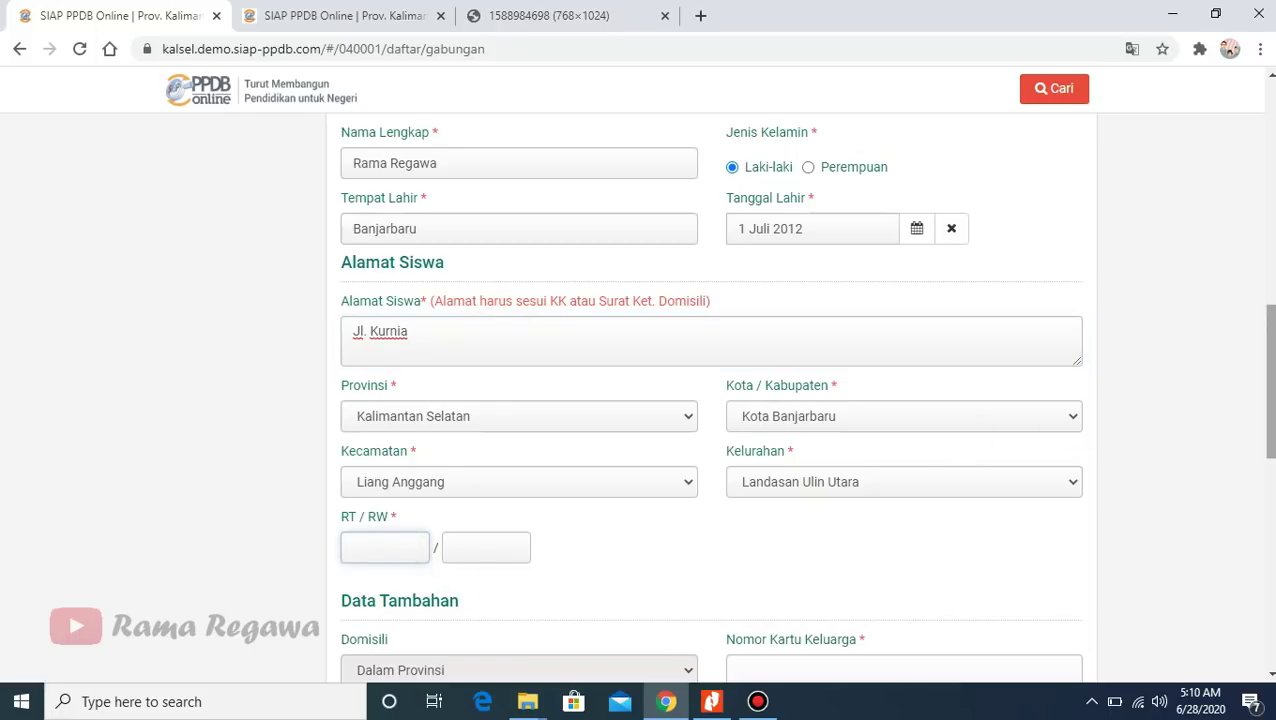
pyautogui.scroll(-2, 1262, 418)
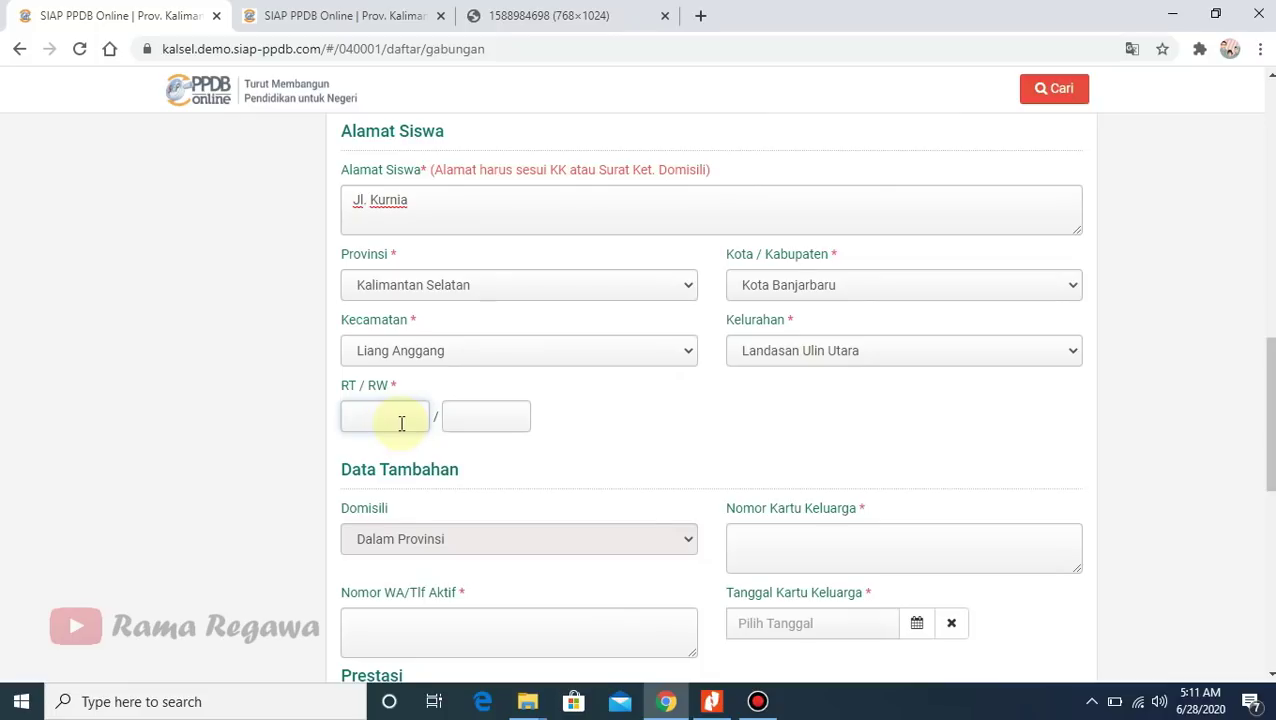
pyautogui.click(470, 417)
pyautogui.write('3')
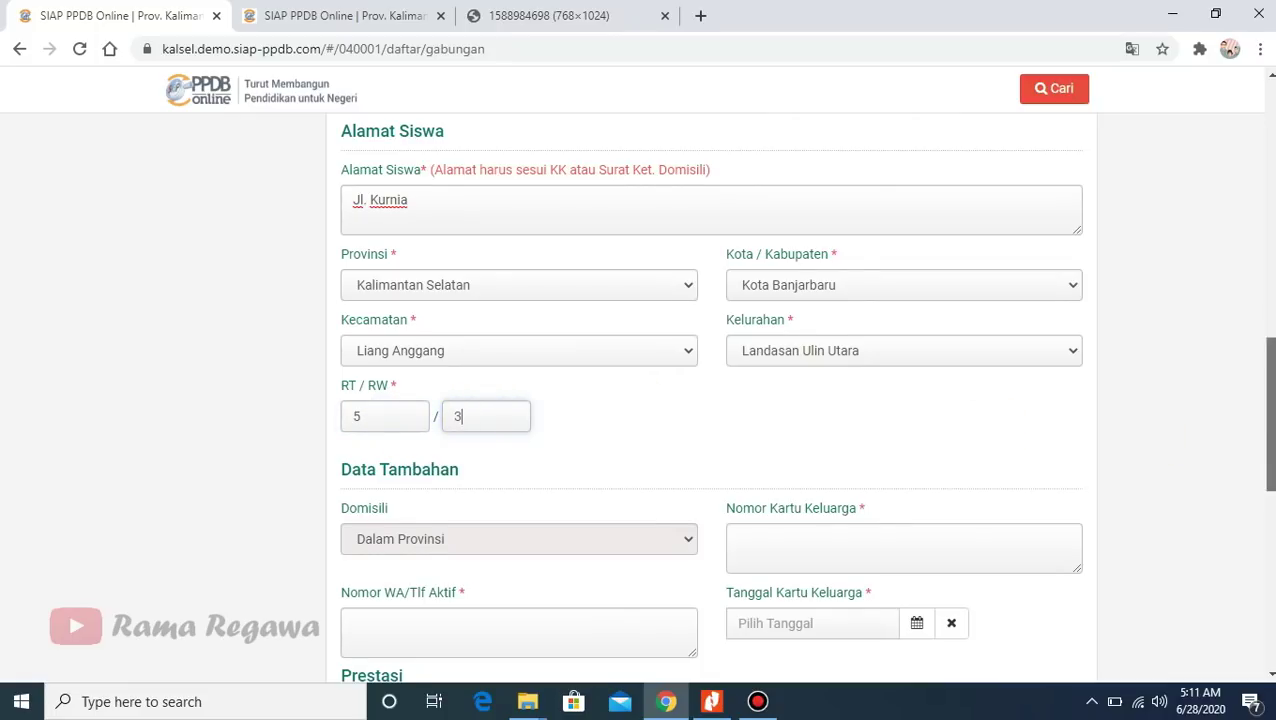
pyautogui.scroll(-2, 1262, 440)
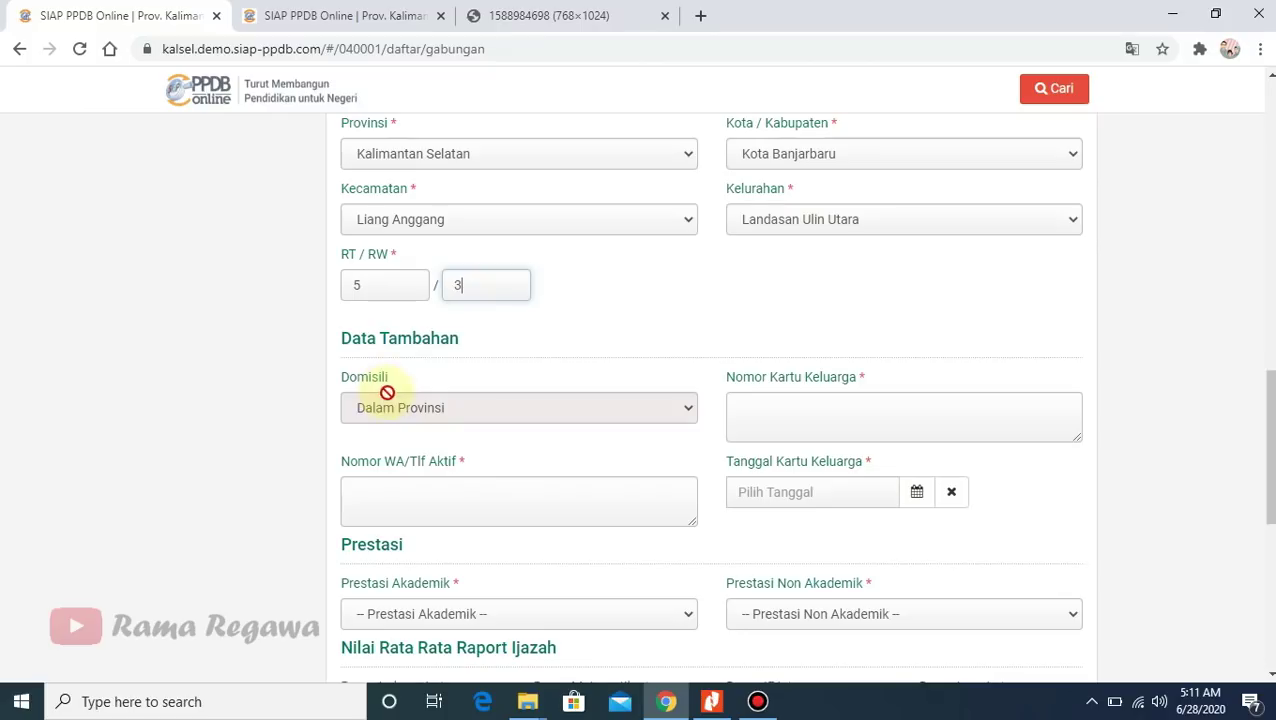
pyautogui.click(789, 414)
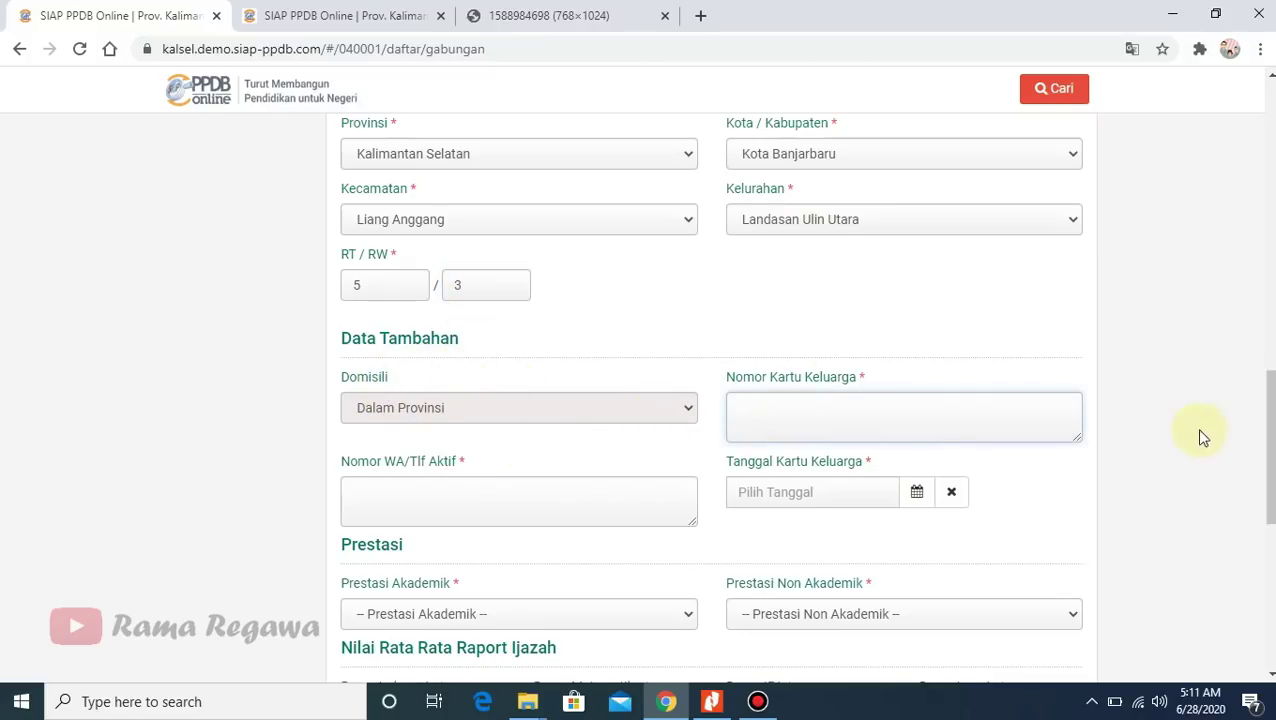
pyautogui.scroll(-1, 1195, 435)
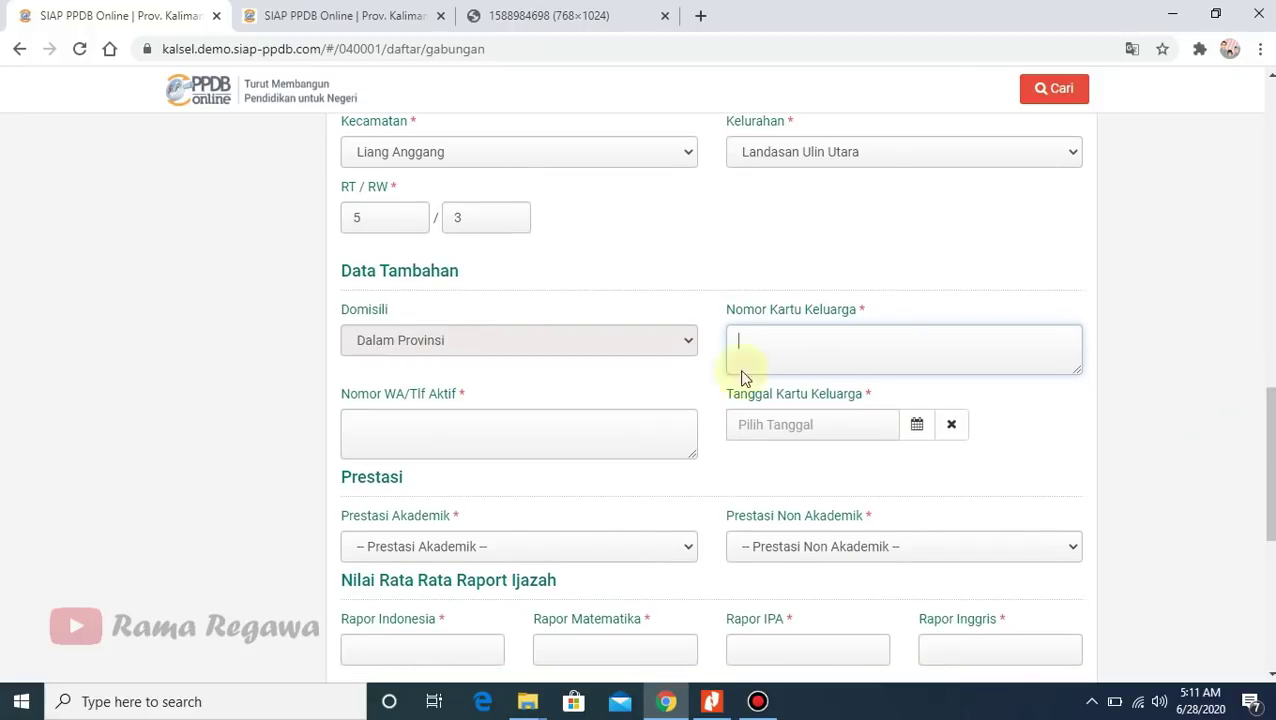
pyautogui.click(860, 353)
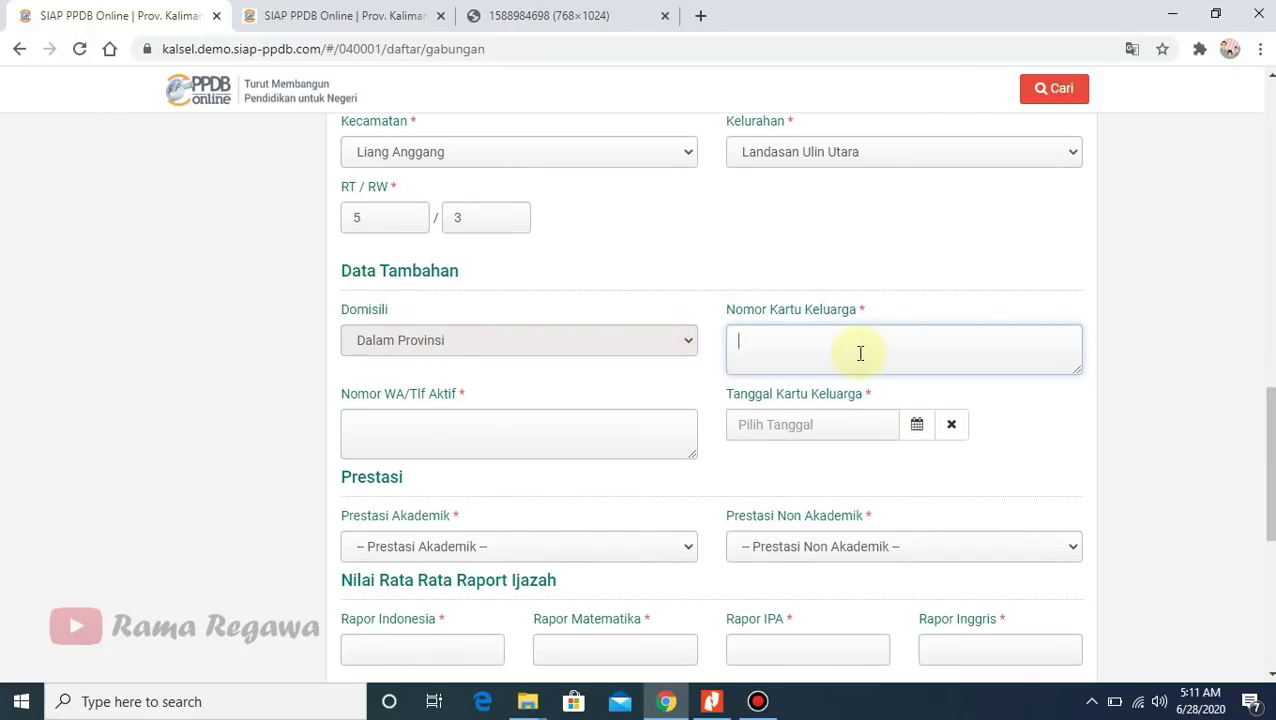
# - Search Google for 'kartu keluarga' in a new browser tab
pyautogui.click(366, 14)
pyautogui.click(571, 12)
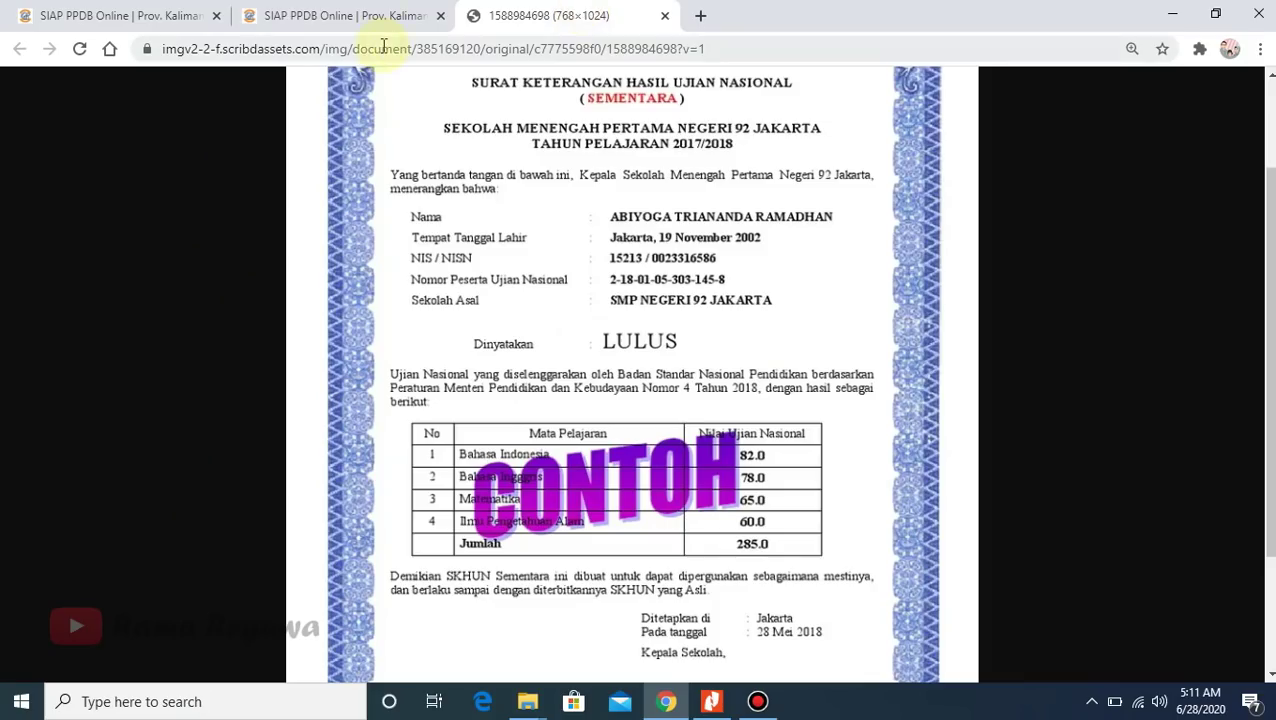
pyautogui.click(700, 17)
pyautogui.write('kartukely')
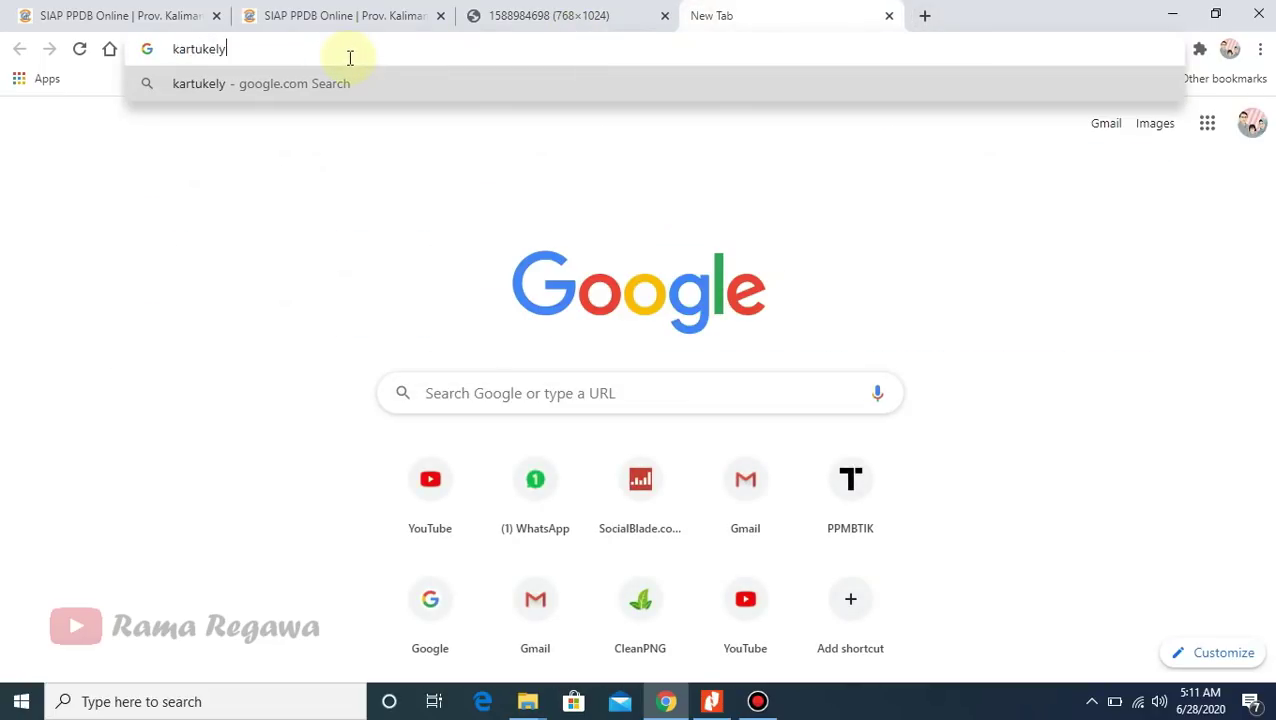
pyautogui.press('BackSpace')
pyautogui.press('BackSpace')
pyautogui.press('BackSpace')
pyautogui.press('BackSpace')
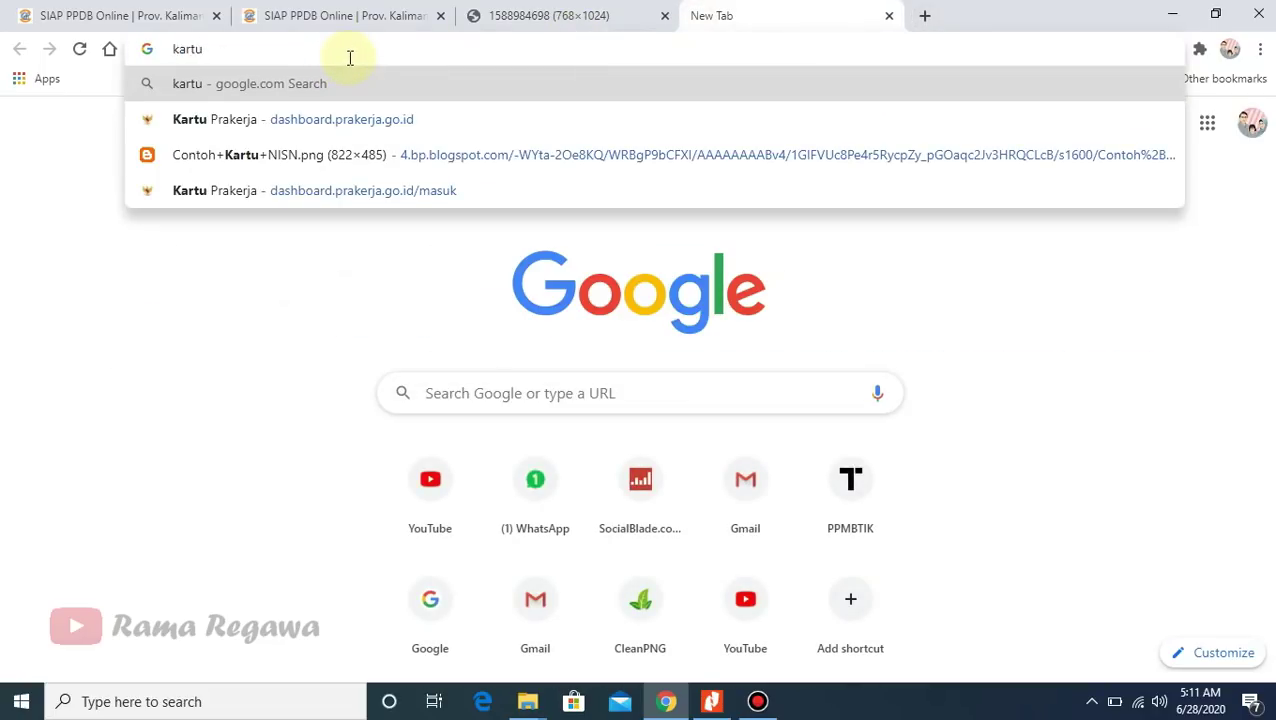
pyautogui.write('keluarg')
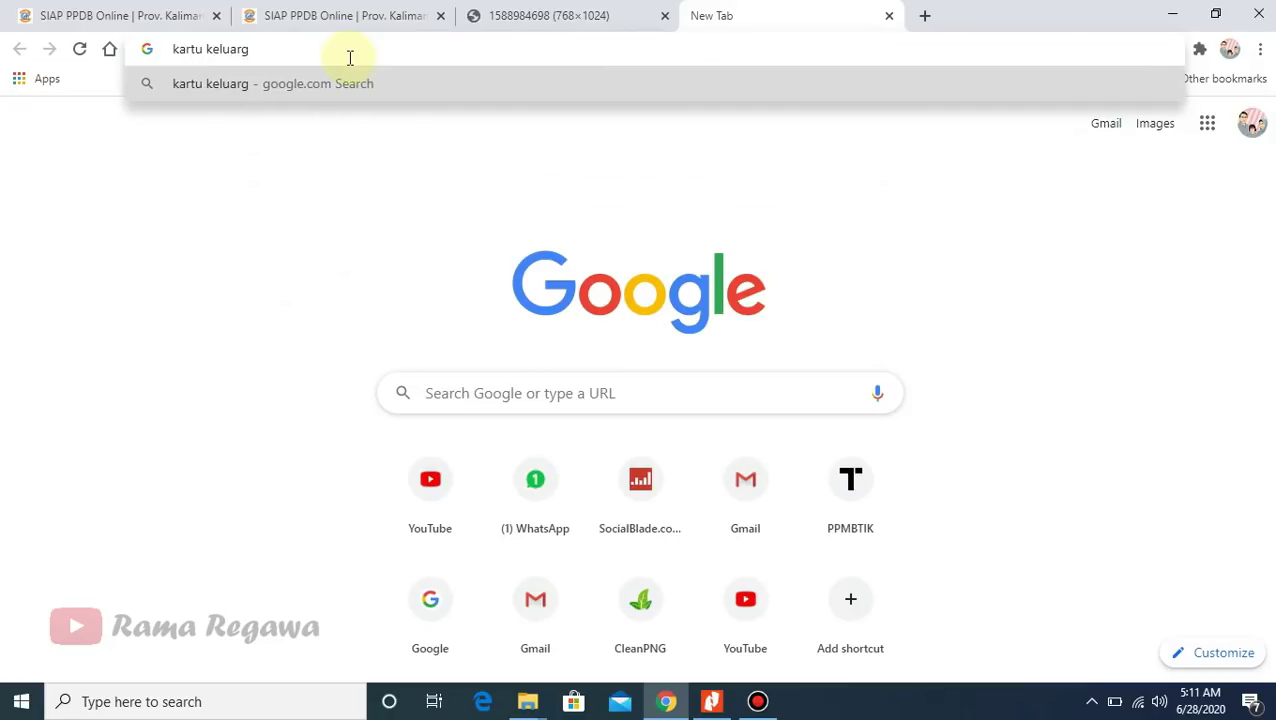
pyautogui.write('a')
pyautogui.press('Return')
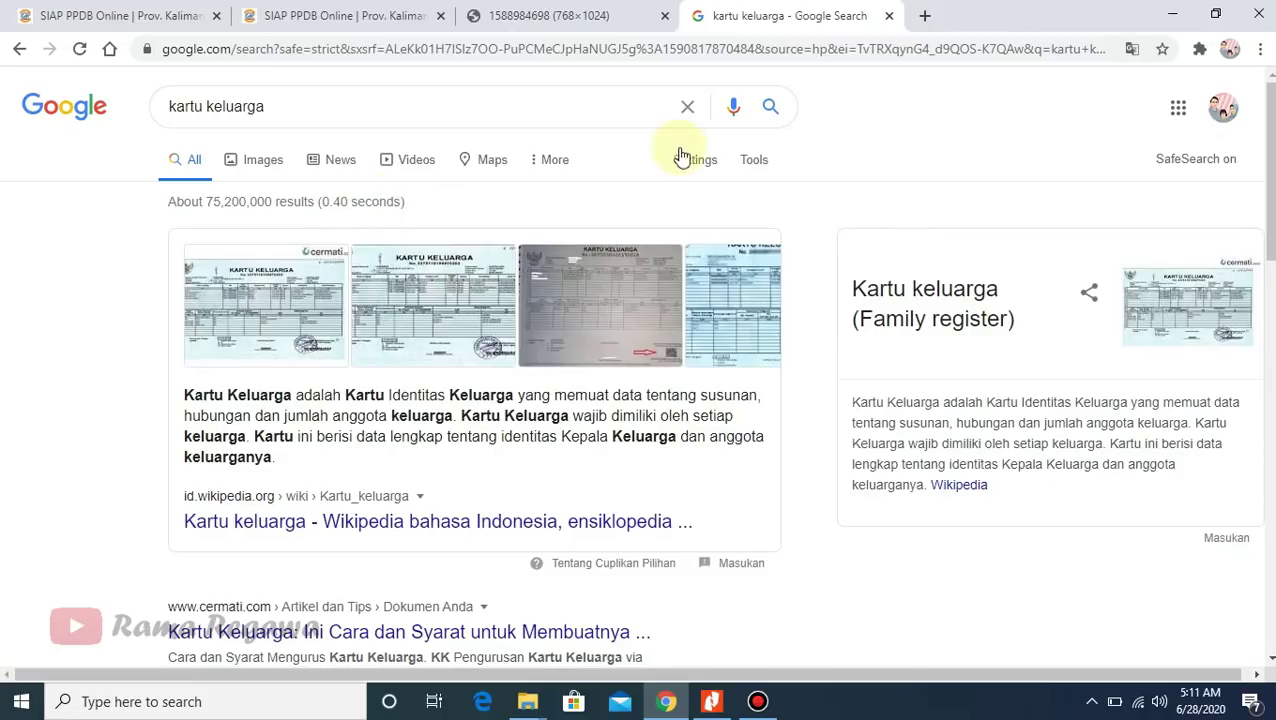
# - From the image results, open a hand-held Kartu Keluarga photo full-size in a new tab
pyautogui.click(283, 157)
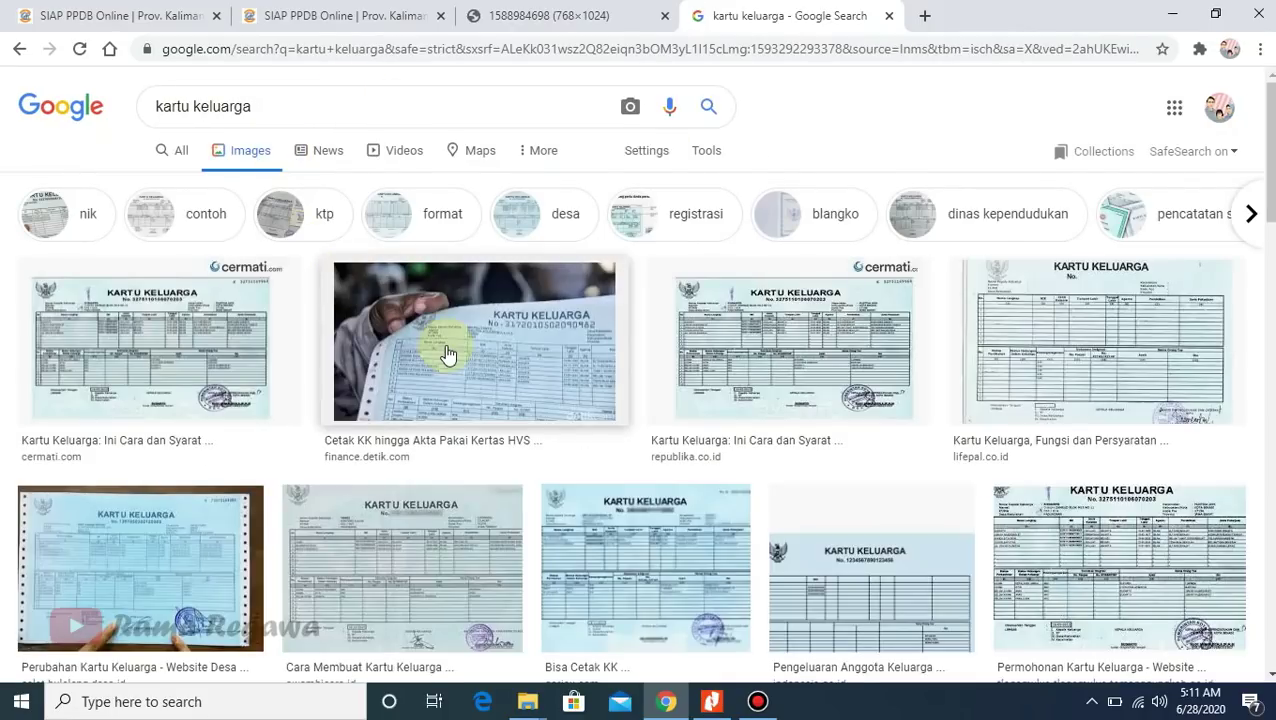
pyautogui.click(449, 337)
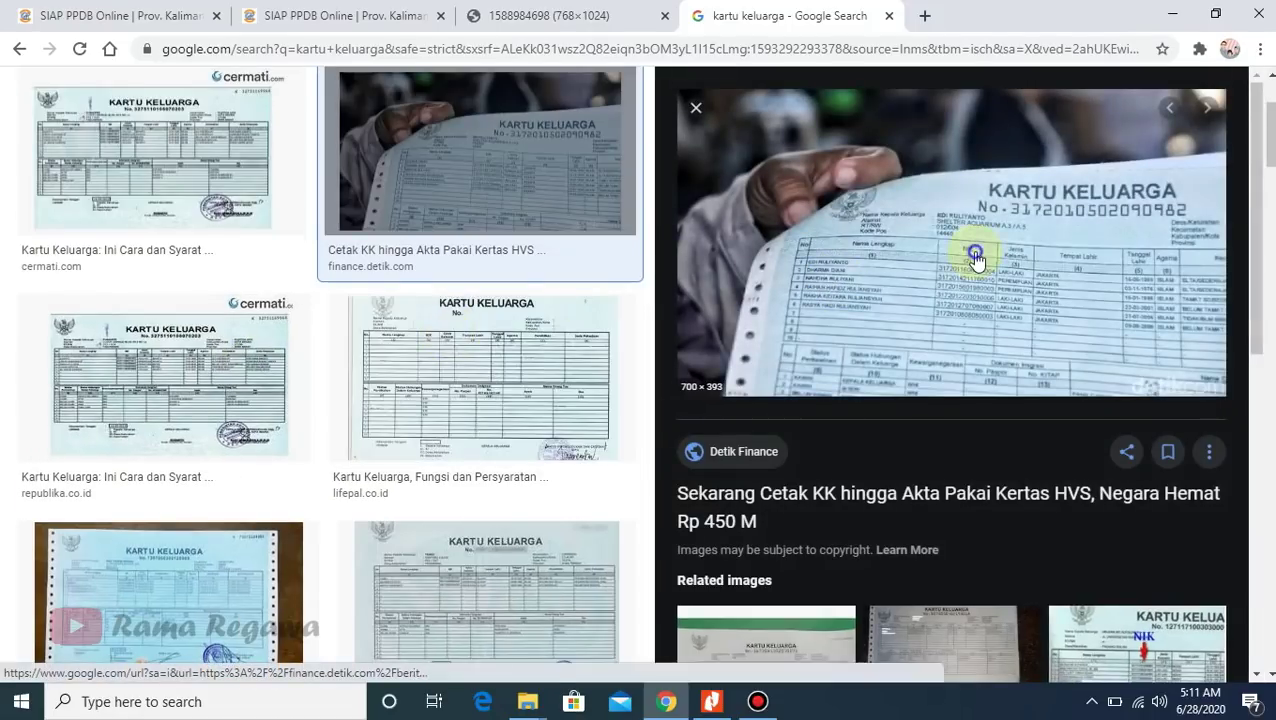
pyautogui.rightClick(975, 258)
pyautogui.click(1035, 401)
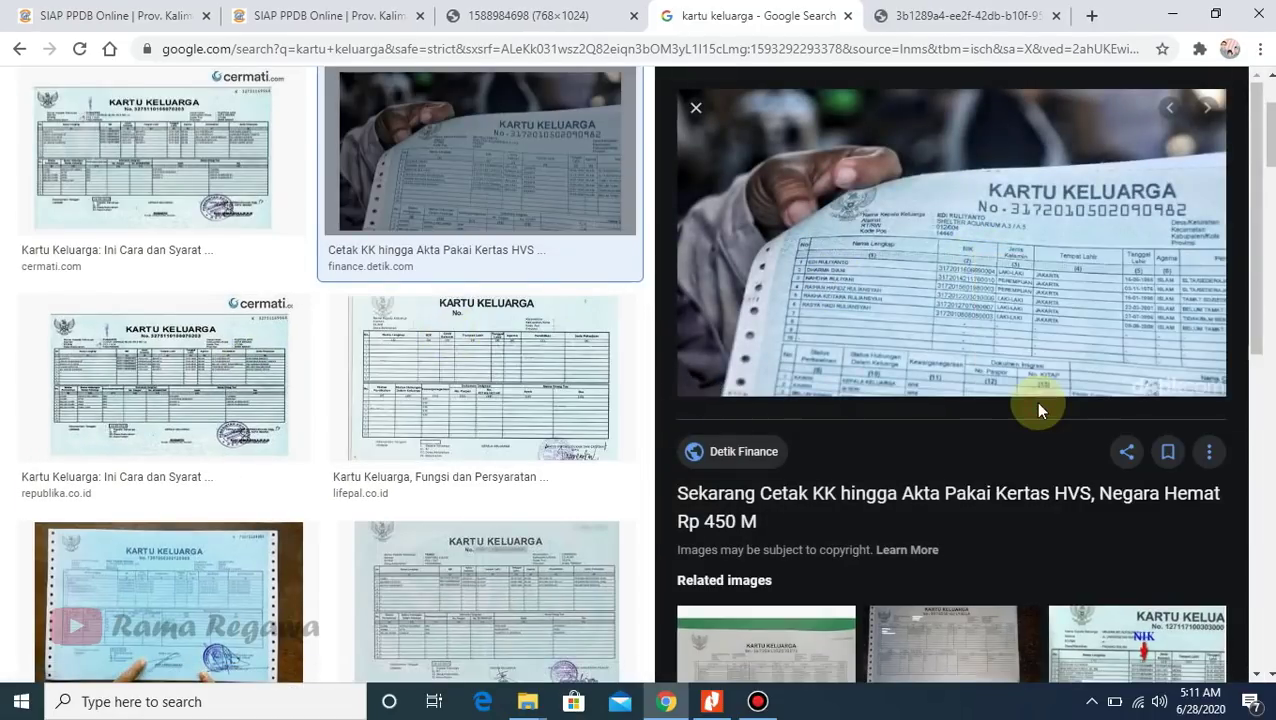
pyautogui.click(968, 18)
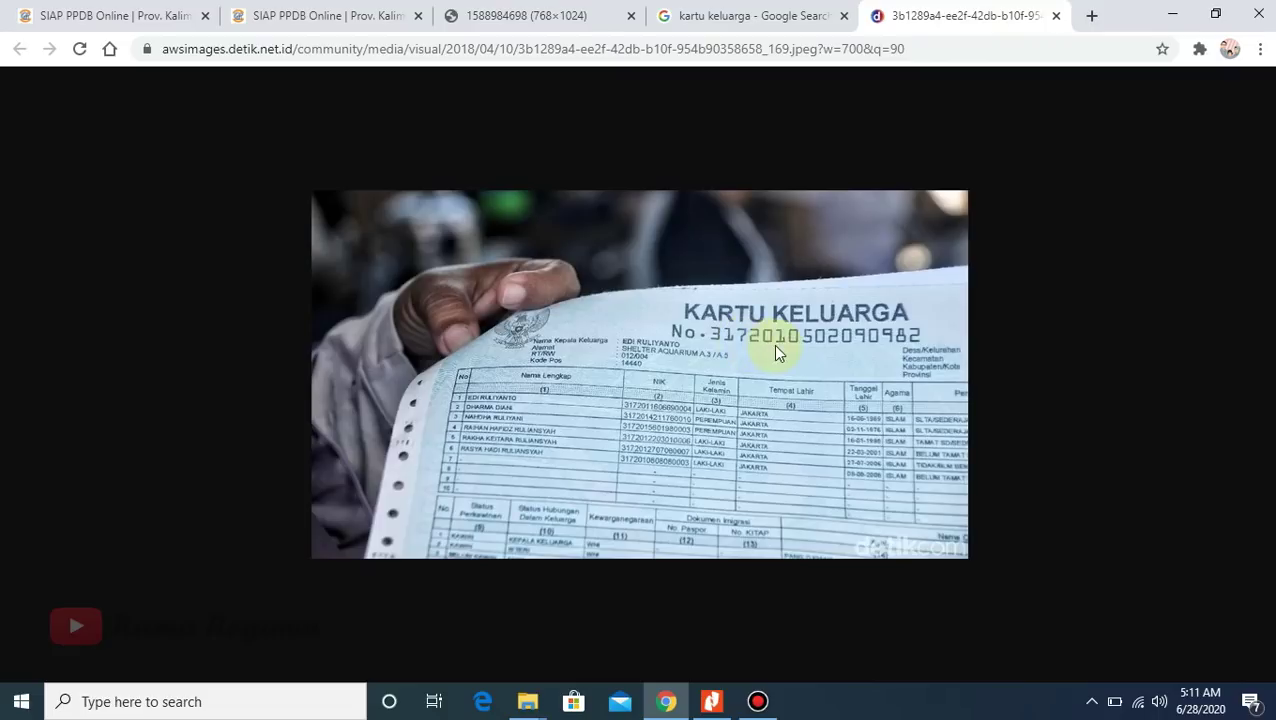
# - Compare the card photo with the registration form, then browse further down the image results
pyautogui.click(133, 18)
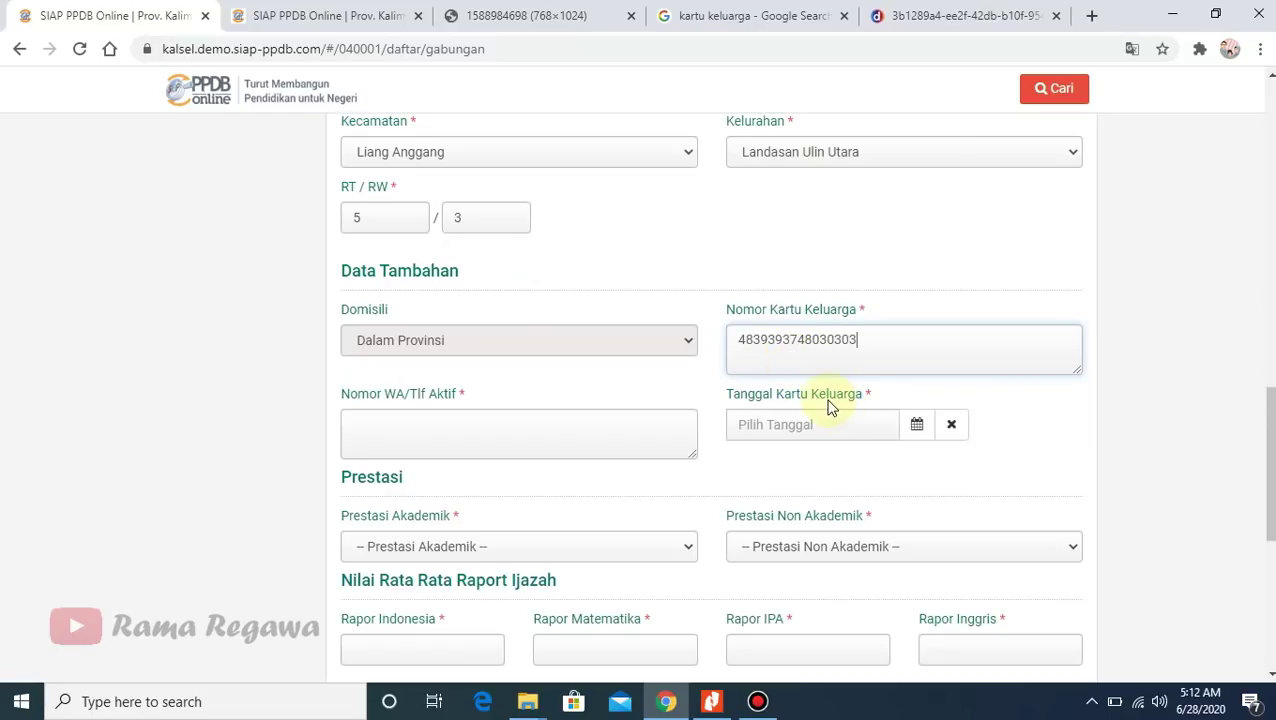
pyautogui.click(960, 15)
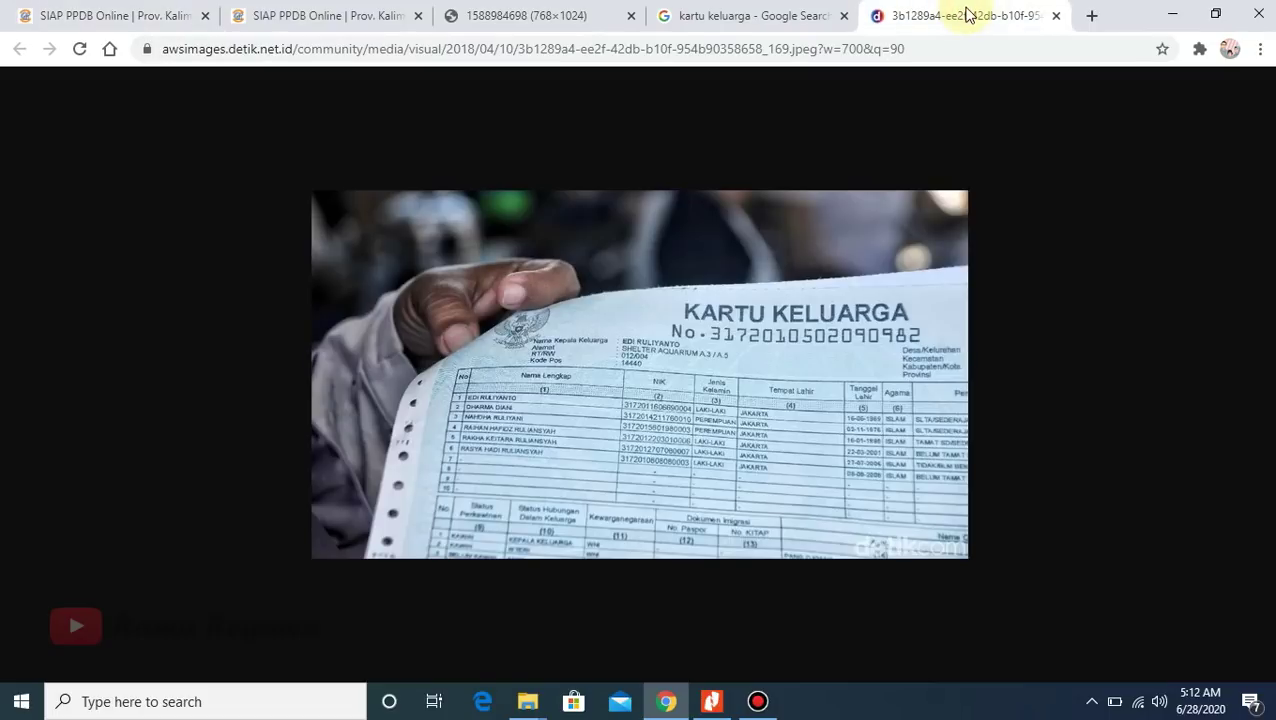
pyautogui.click(750, 16)
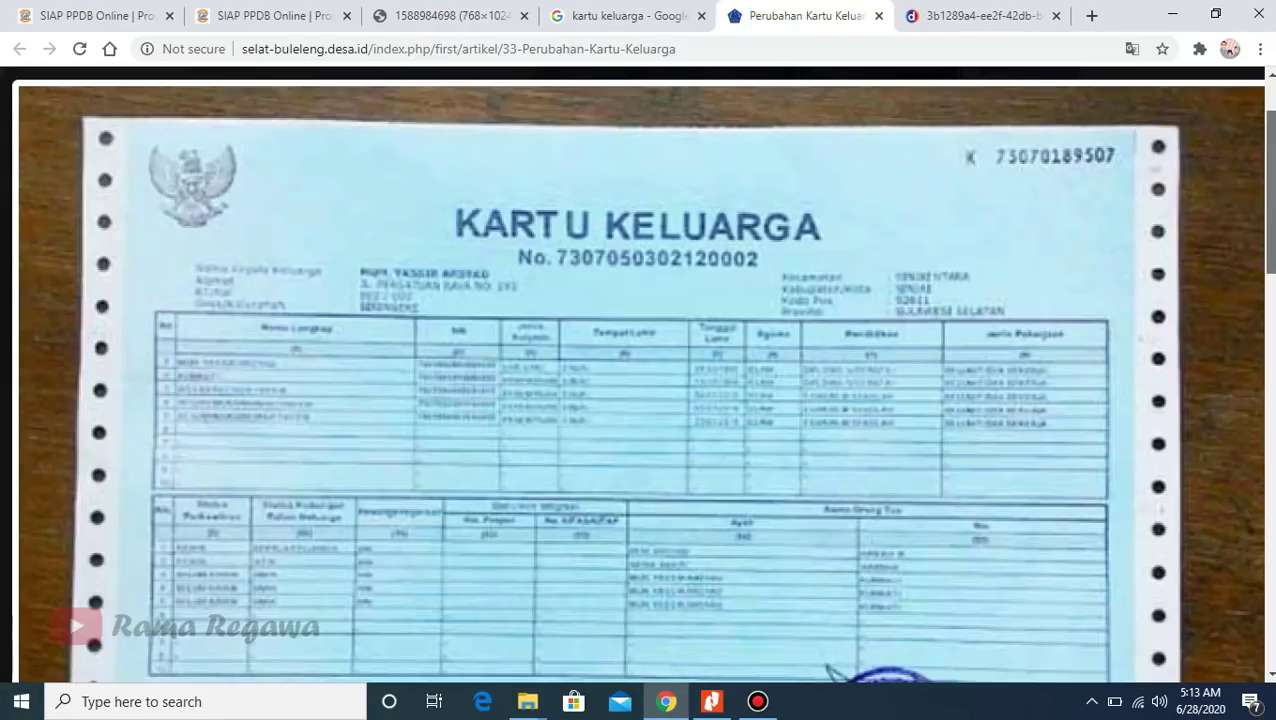
pyautogui.scroll(-4, 476, 384)
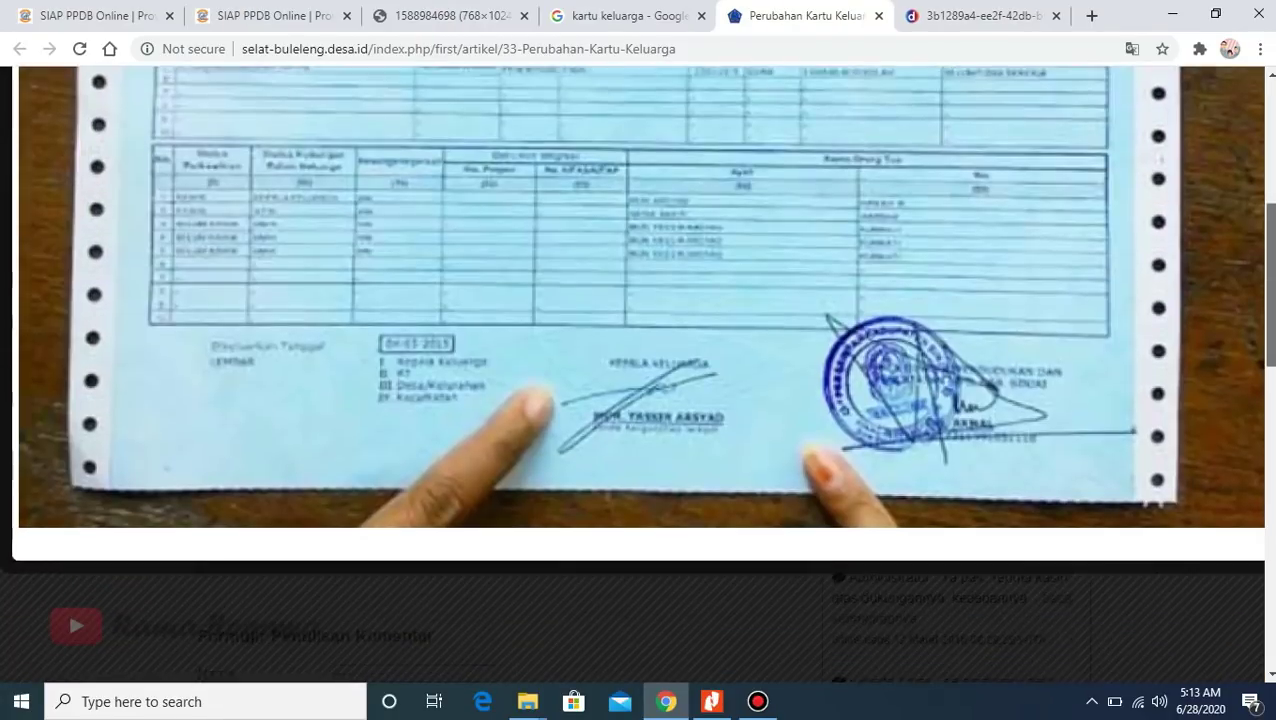
pyautogui.scroll(-1, 520, 346)
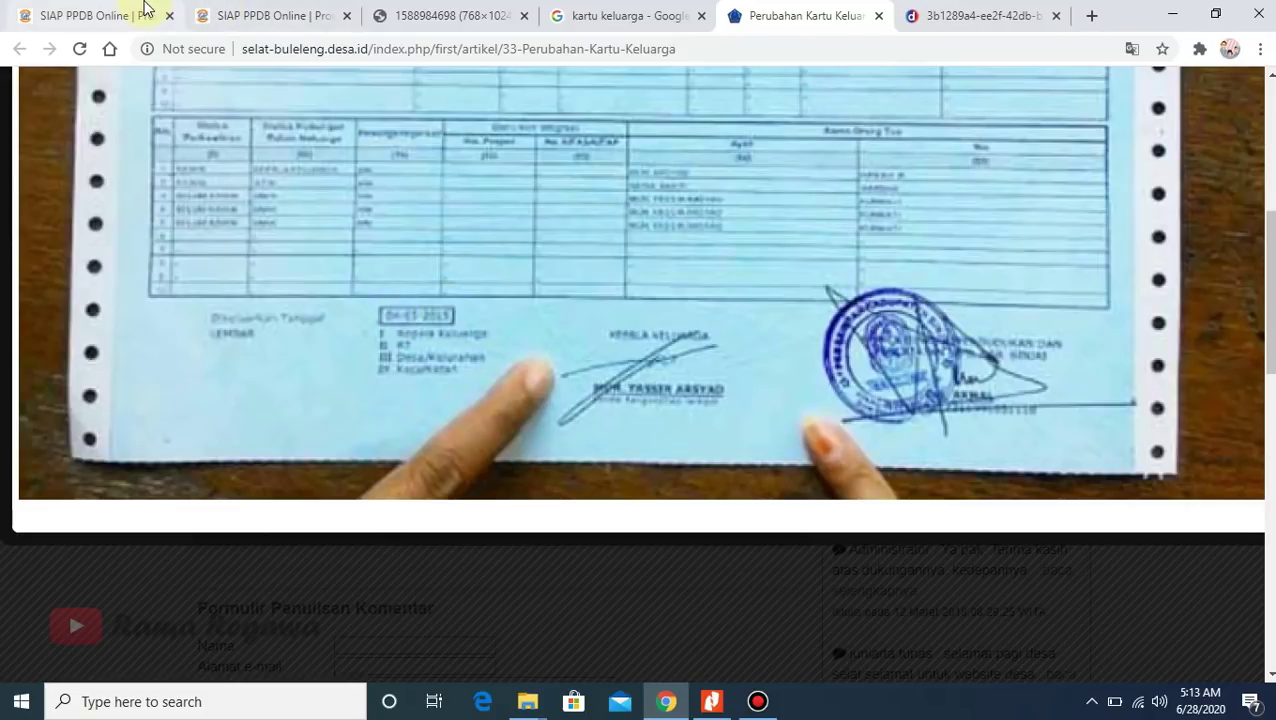
# - Back on the registration form, pick 15 Mei 2019 from the Tanggal Kartu Keluarga calendar
pyautogui.click(86, 14)
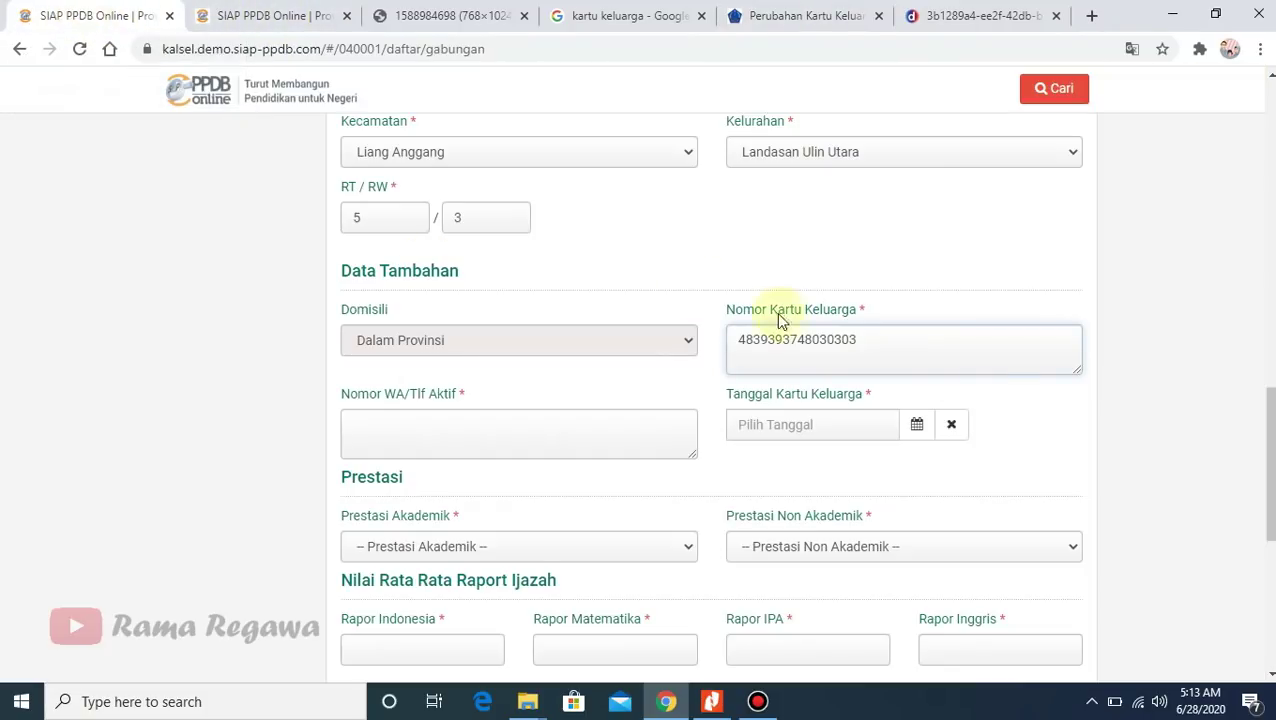
pyautogui.click(917, 424)
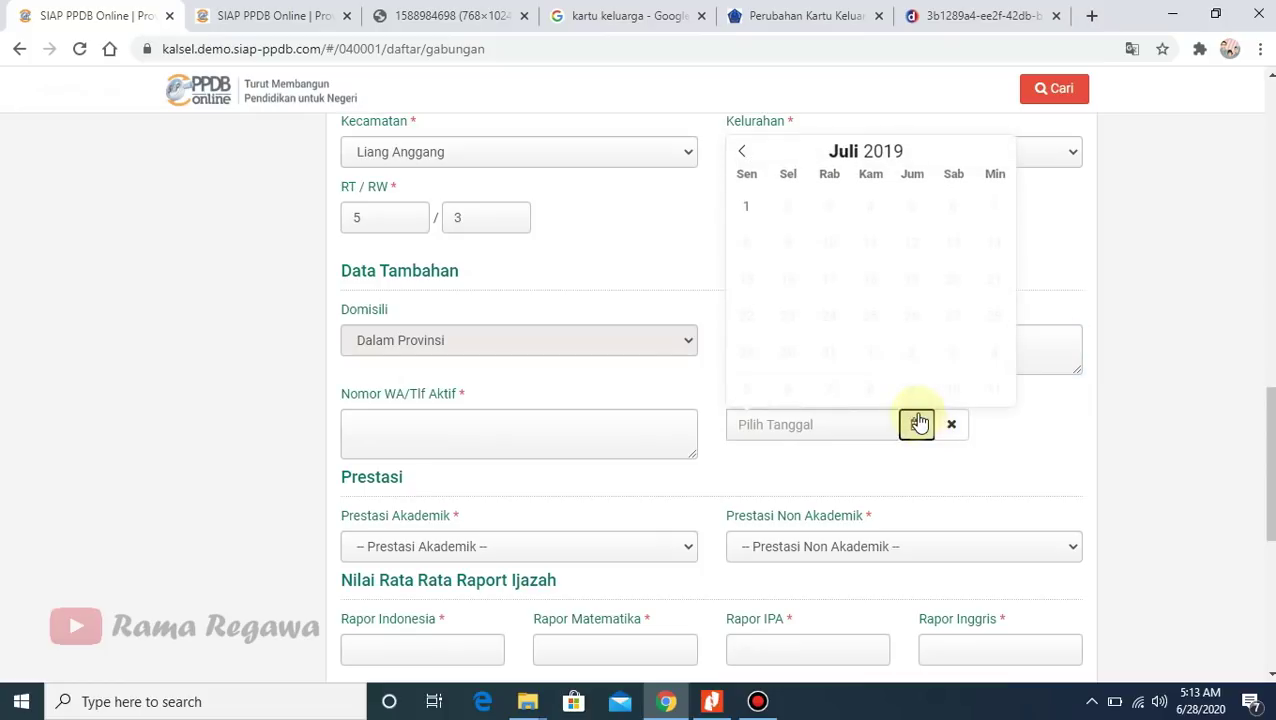
pyautogui.click(741, 151)
pyautogui.click(741, 151)
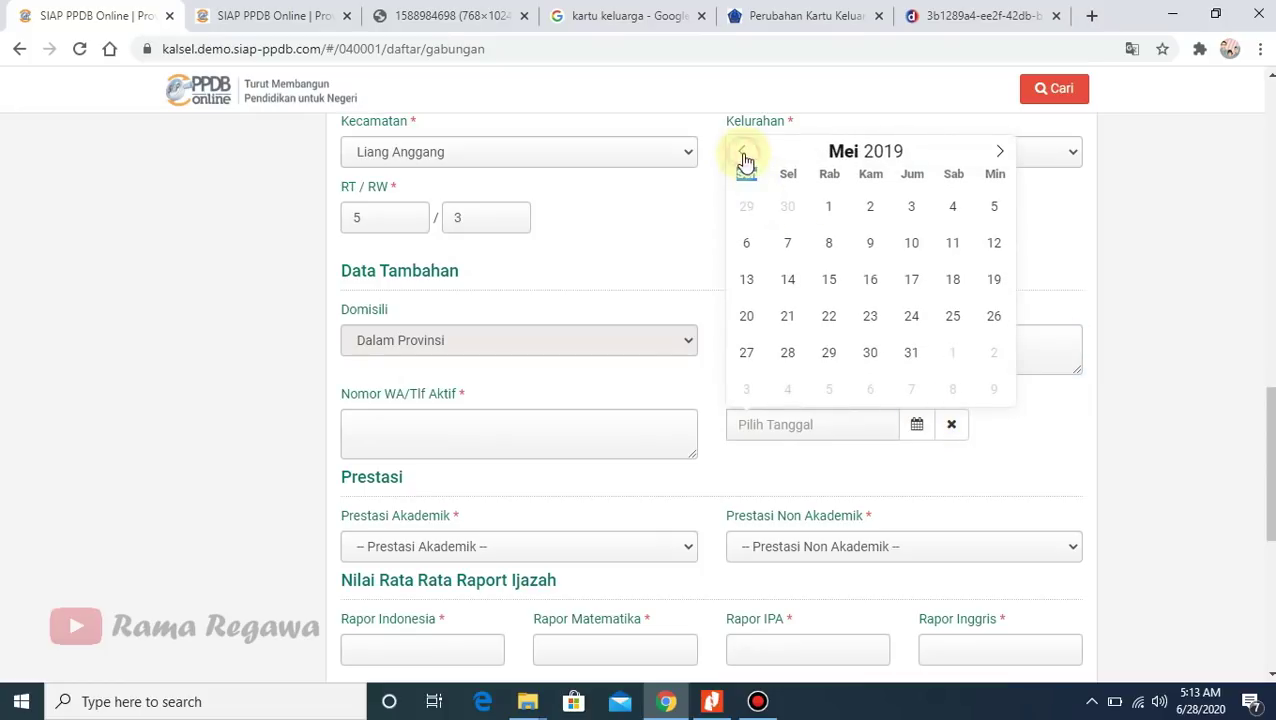
pyautogui.click(843, 296)
pyautogui.scroll(-1, 1268, 470)
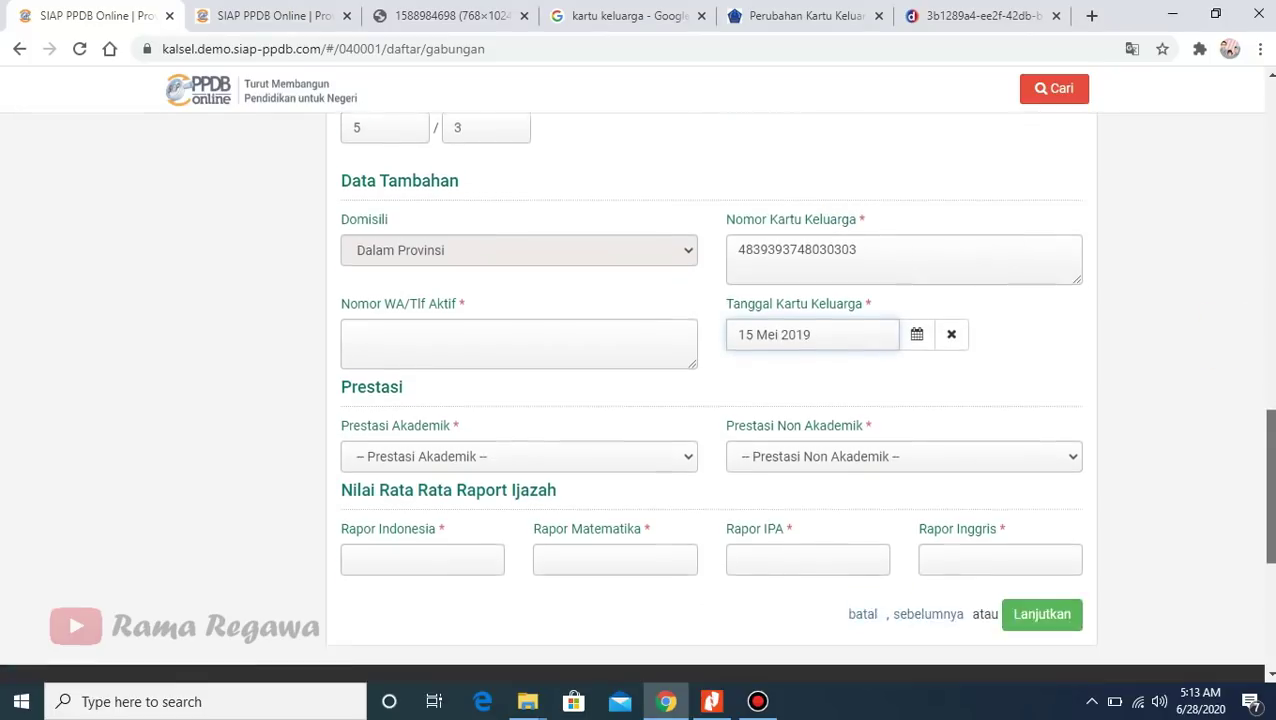
pyautogui.scroll(-2, 1175, 455)
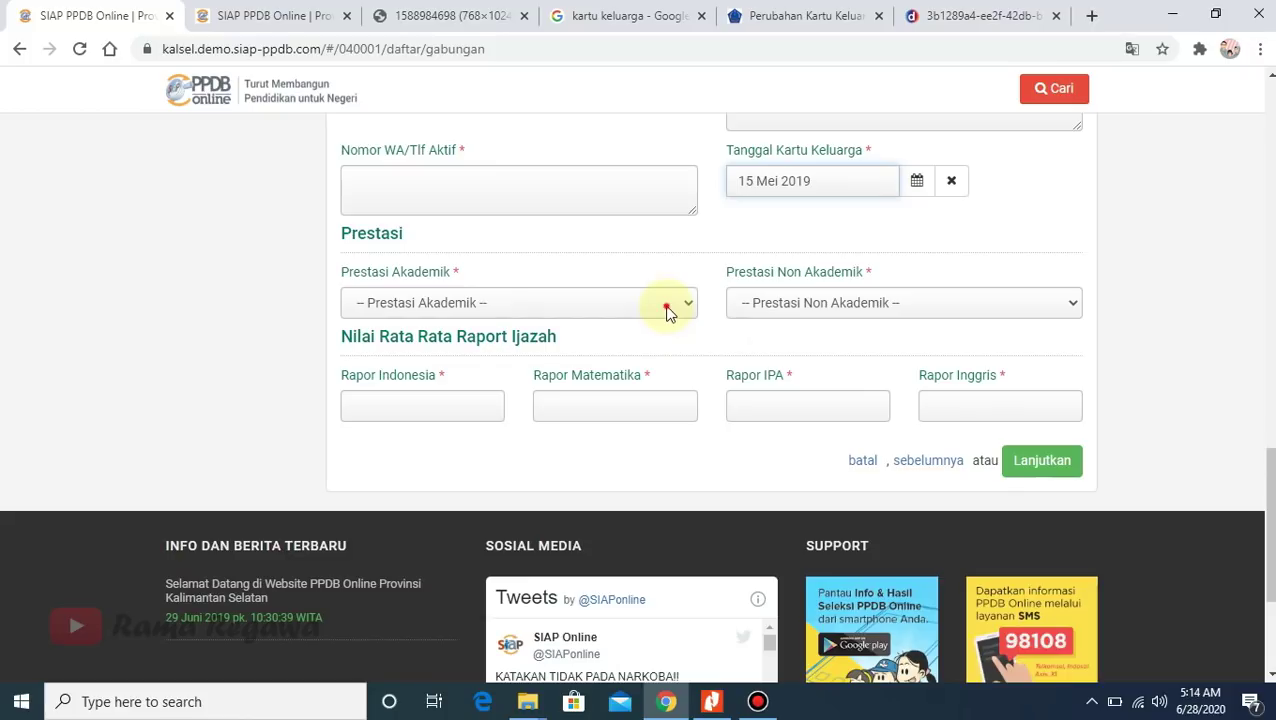
# - Set both the academic and non-academic Prestasi fields to Tidak
pyautogui.click(667, 306)
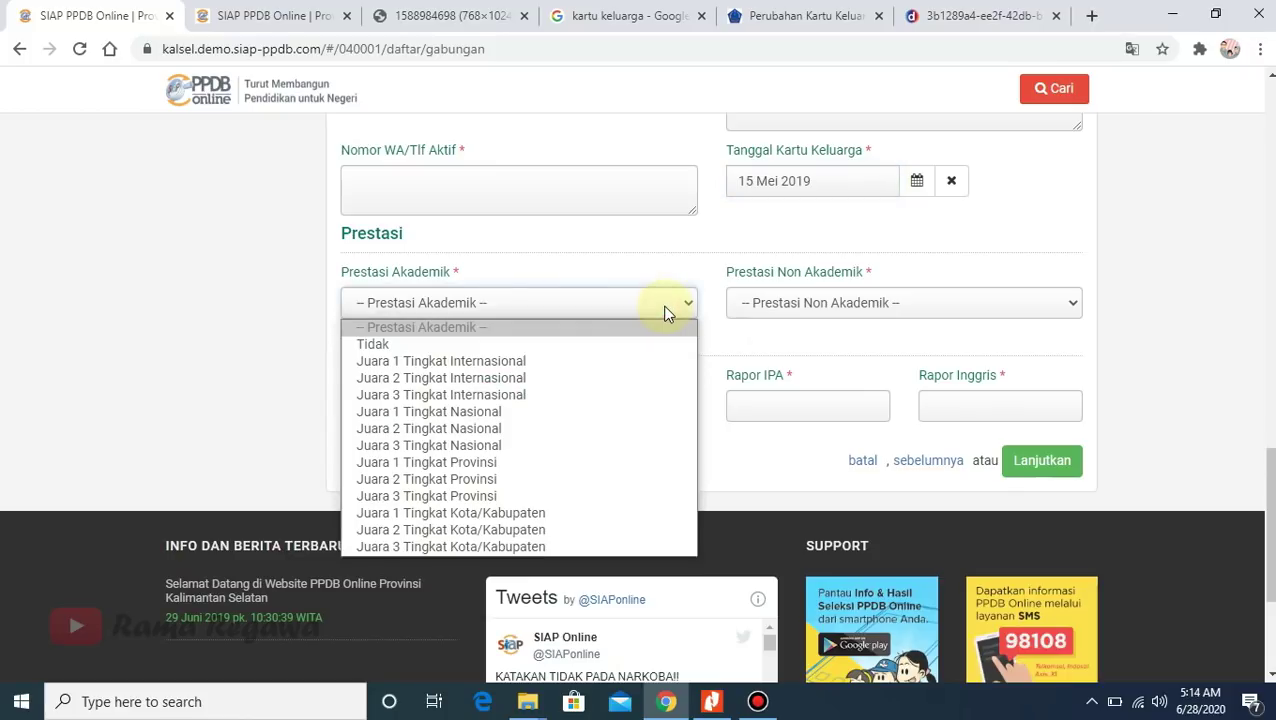
pyautogui.click(383, 348)
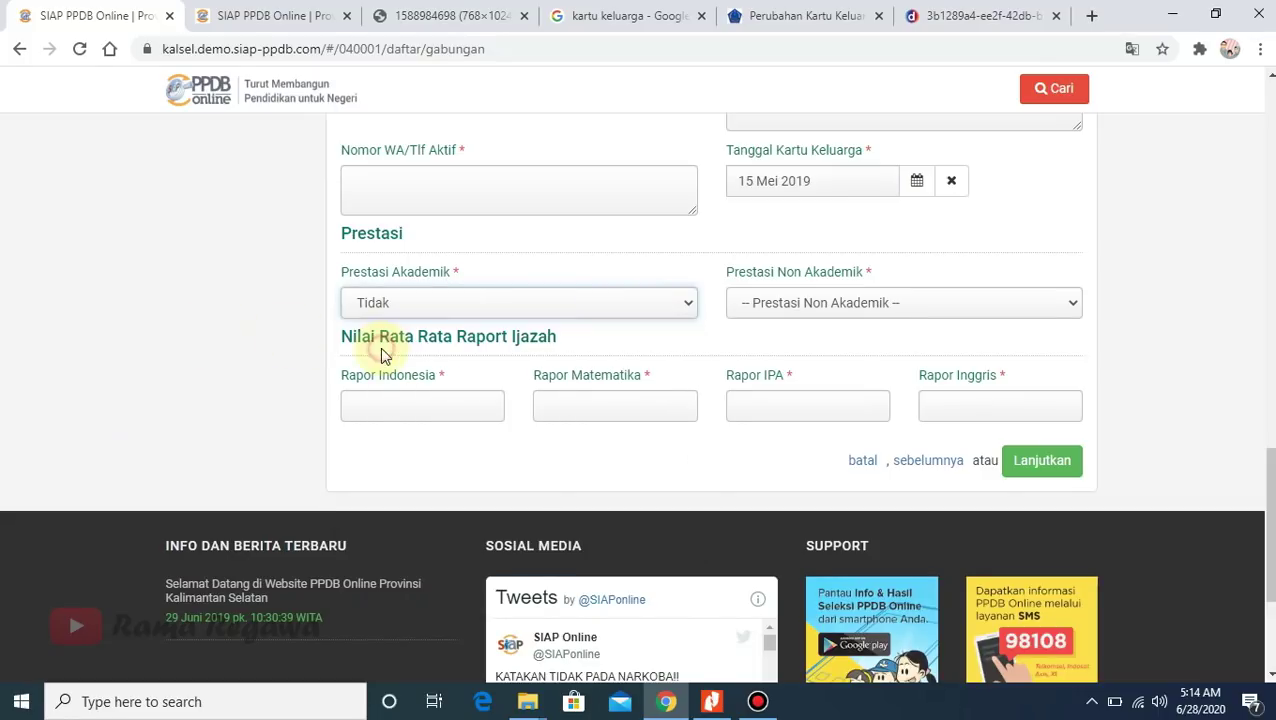
pyautogui.click(848, 302)
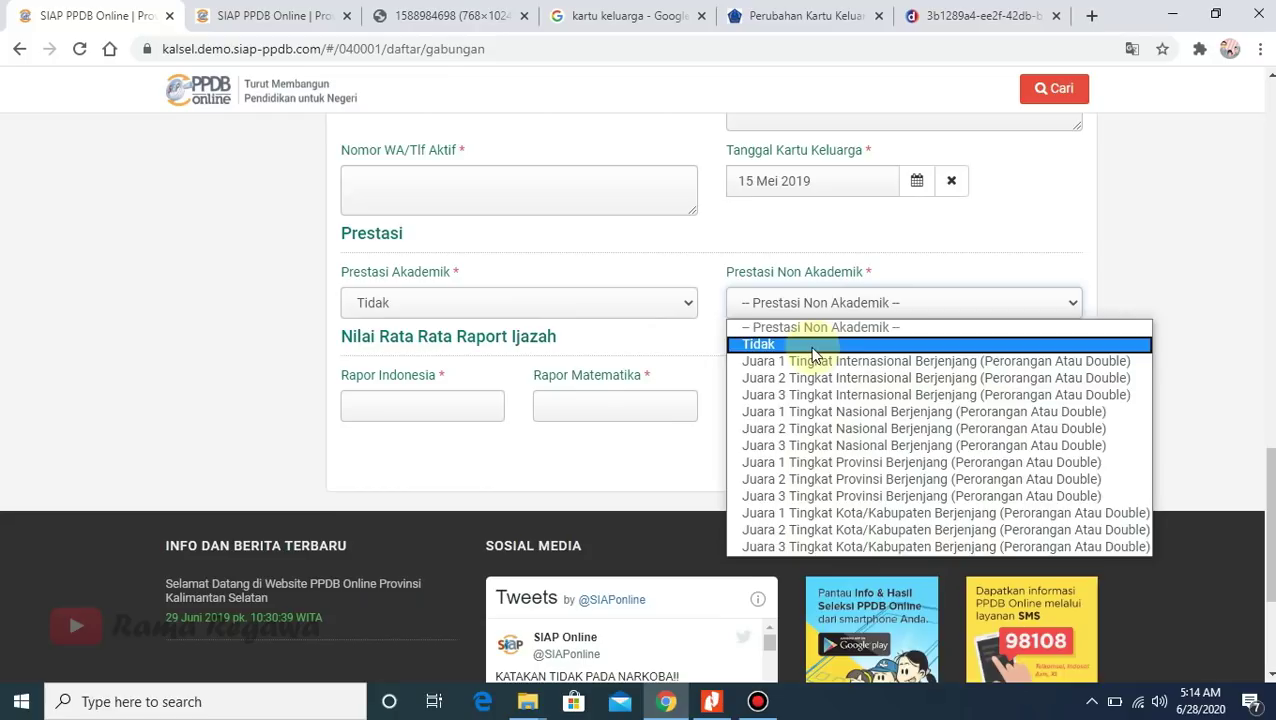
pyautogui.click(814, 346)
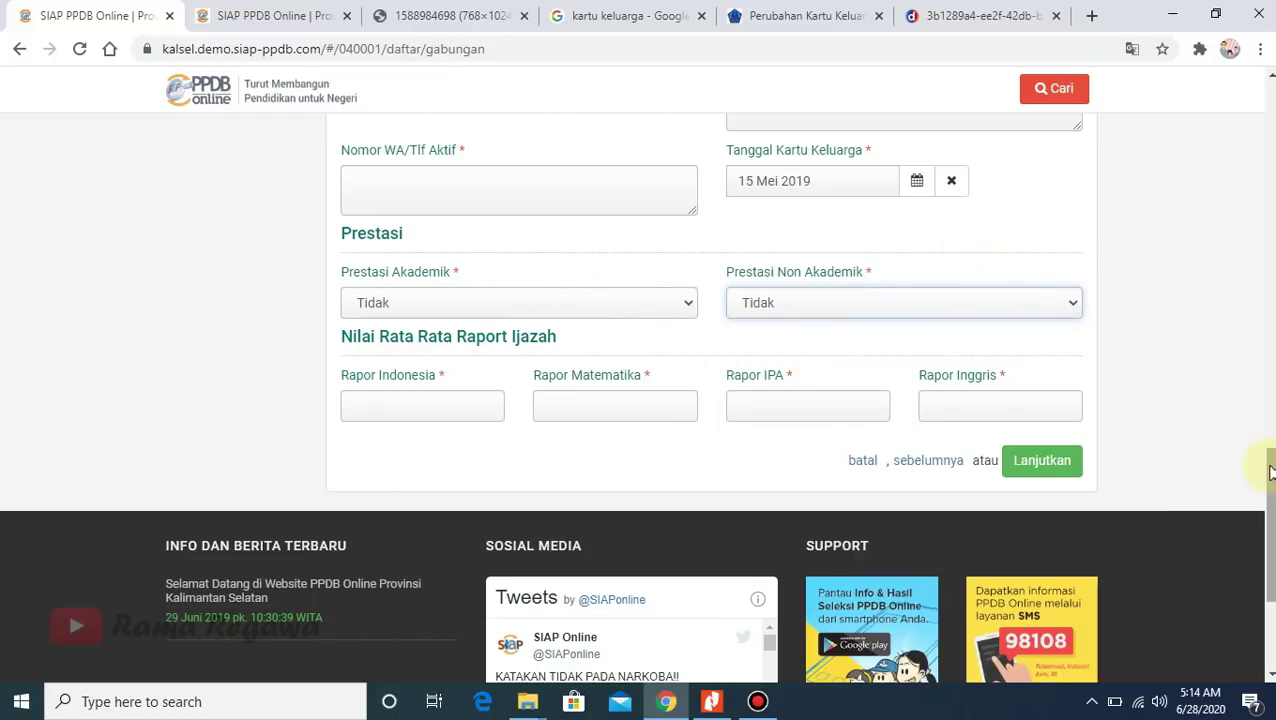
pyautogui.moveTo(1268, 473)
pyautogui.mouseDown()
pyautogui.moveTo(1268, 433)
pyautogui.moveTo(1268, 473)
pyautogui.moveTo(1268, 457)
pyautogui.mouseUp()
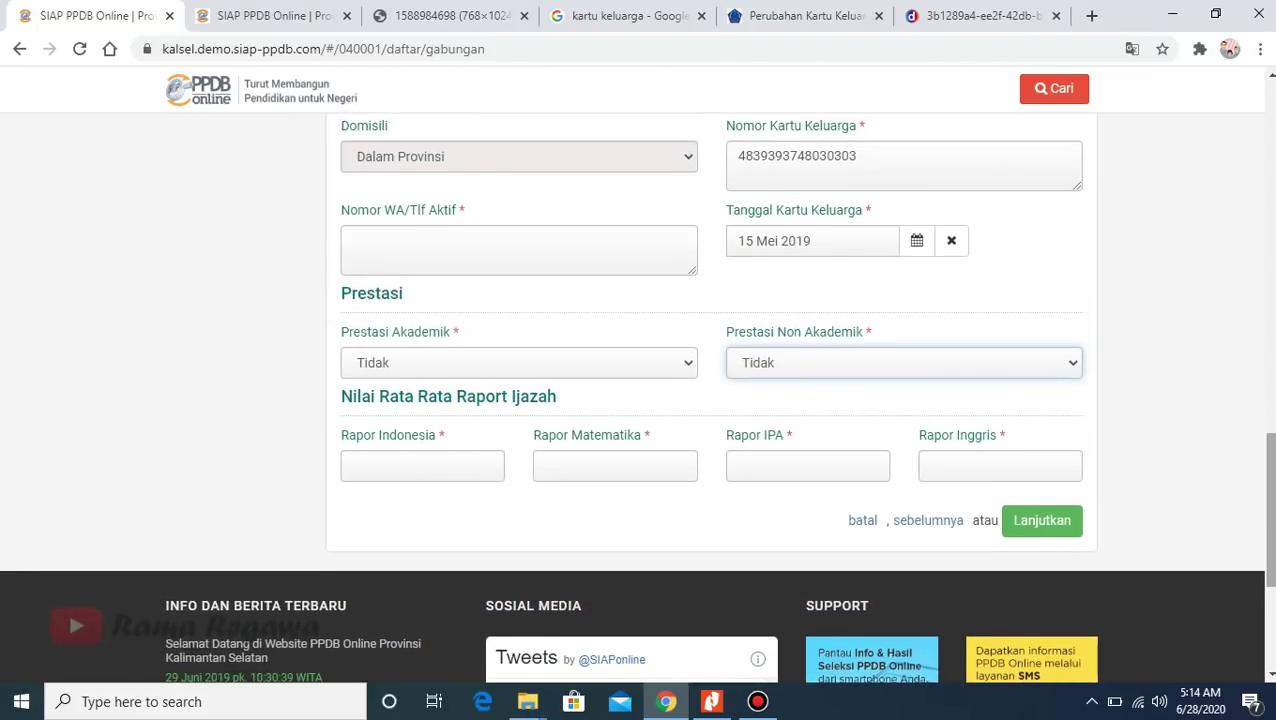
# - Enter Rapor averages 80 for Indonesia, 85 for Matematika and 85 for IPA
pyautogui.click(434, 473)
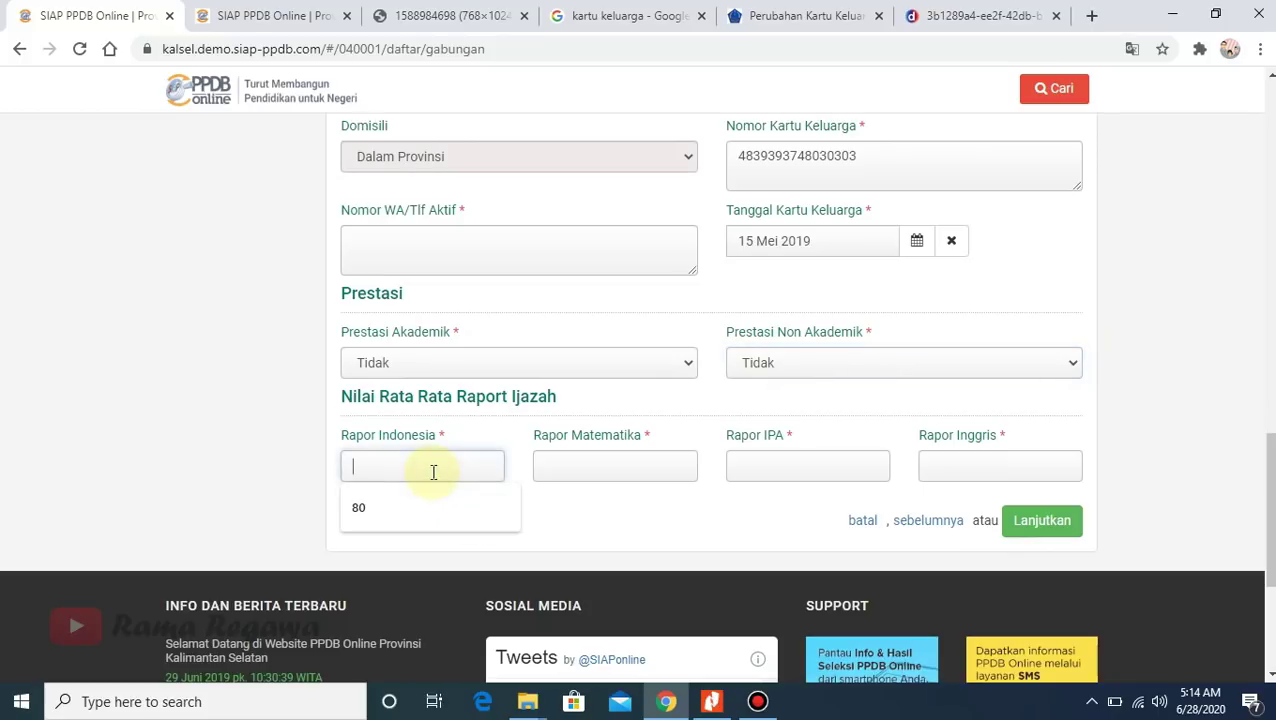
pyautogui.click(414, 500)
pyautogui.click(552, 468)
pyautogui.write('85')
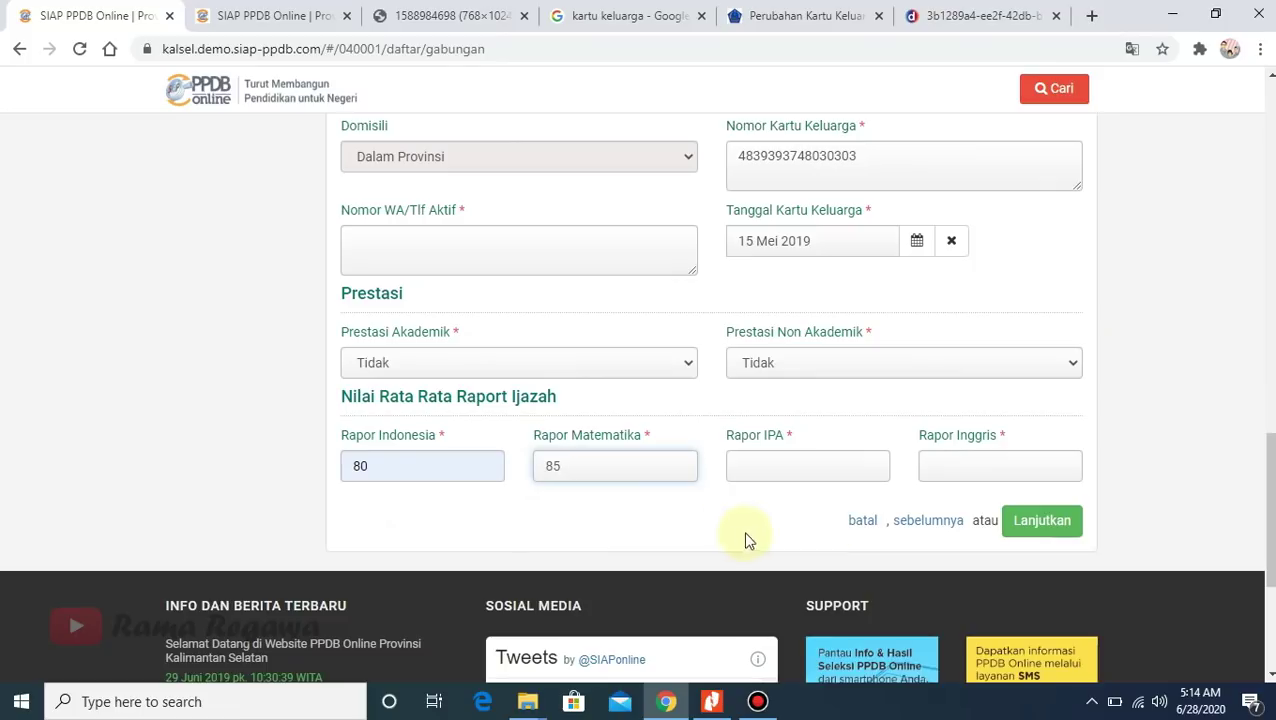
pyautogui.click(782, 453)
pyautogui.write('89')
pyautogui.press('BackSpace')
pyautogui.write('5')
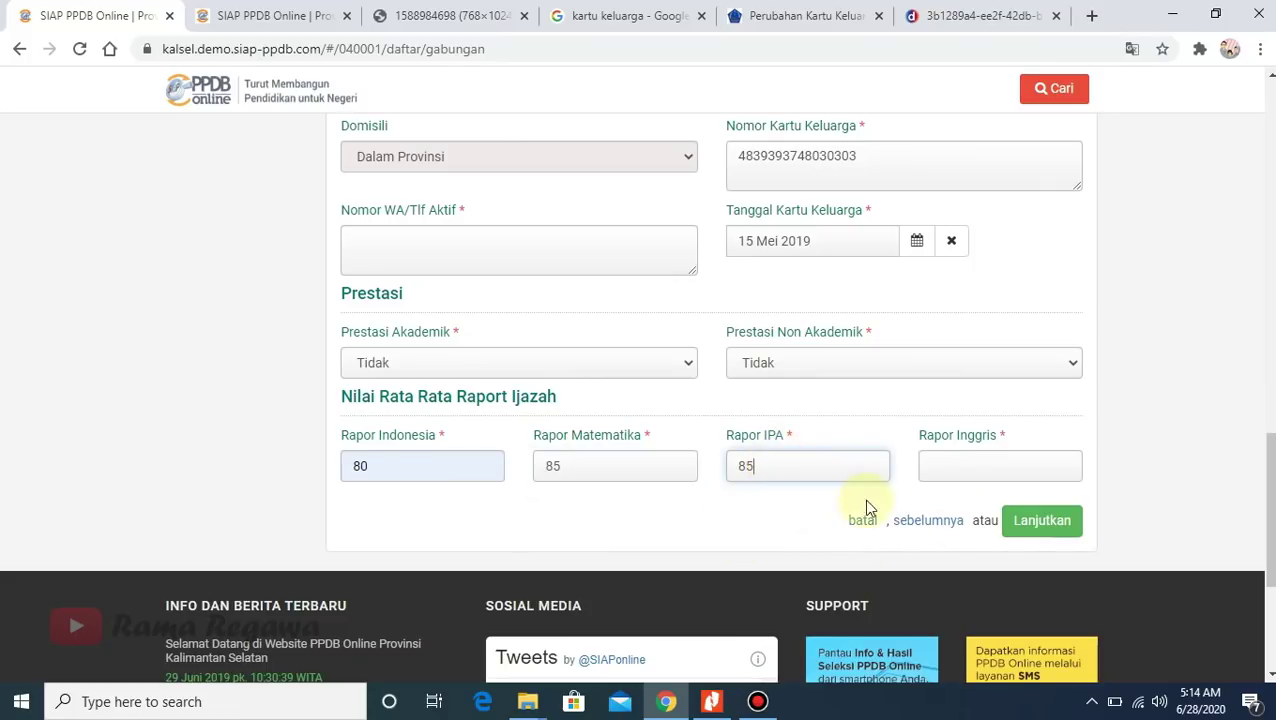
# - Enter 90 as the Rapor Inggris average and review the form
pyautogui.click(965, 458)
pyautogui.write('90')
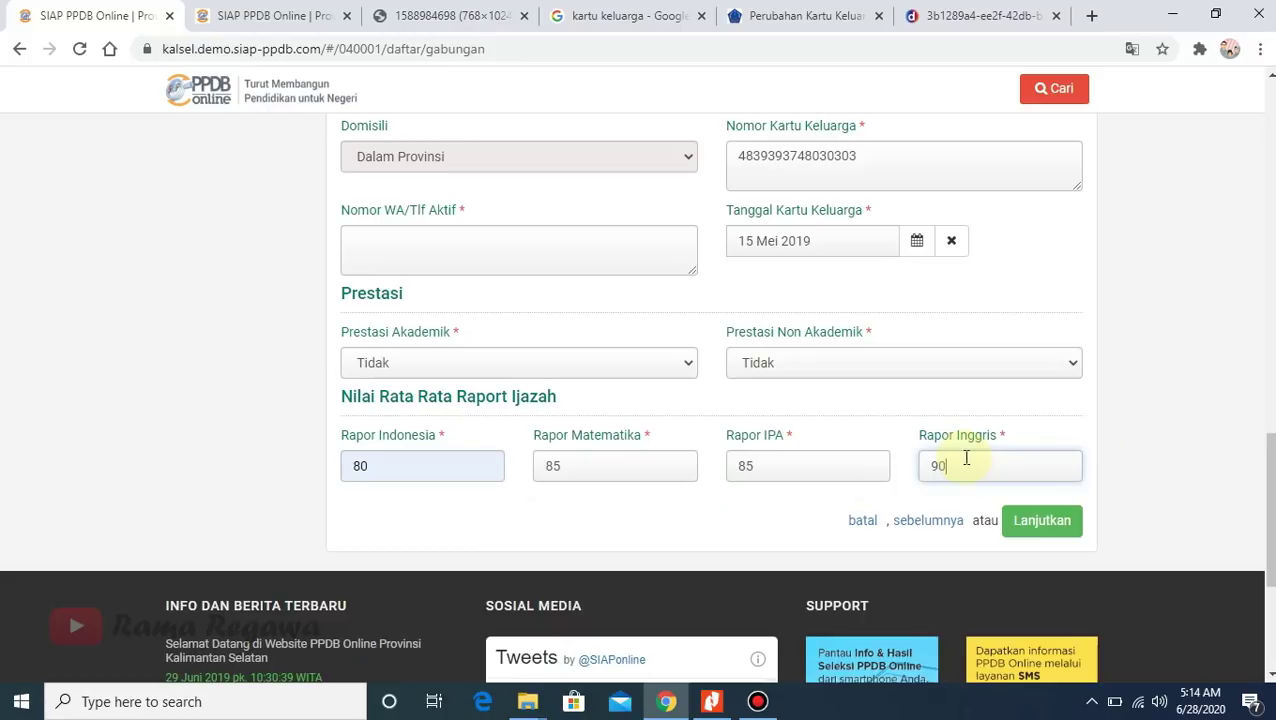
pyautogui.moveTo(1271, 476); pyautogui.dragTo(1272, 472)
pyautogui.scroll(10, 1253, 276)
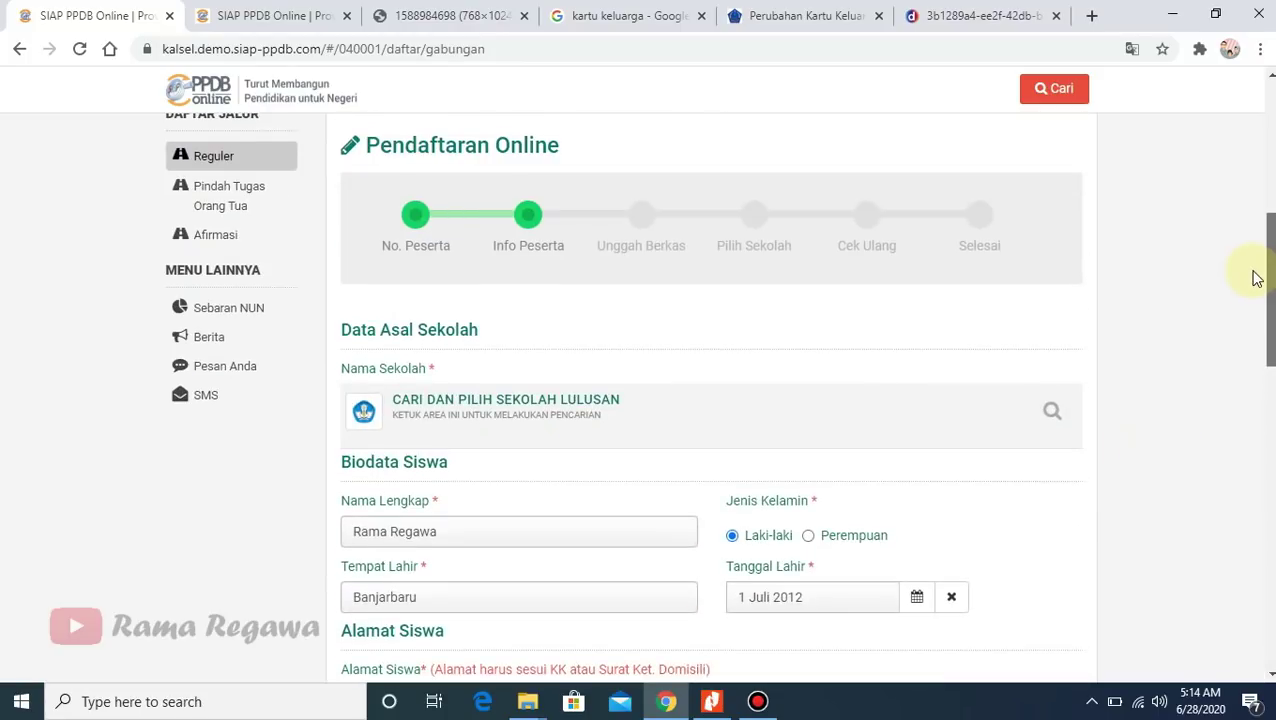
pyautogui.scroll(-2, 1248, 262)
pyautogui.scroll(-4, 1259, 300)
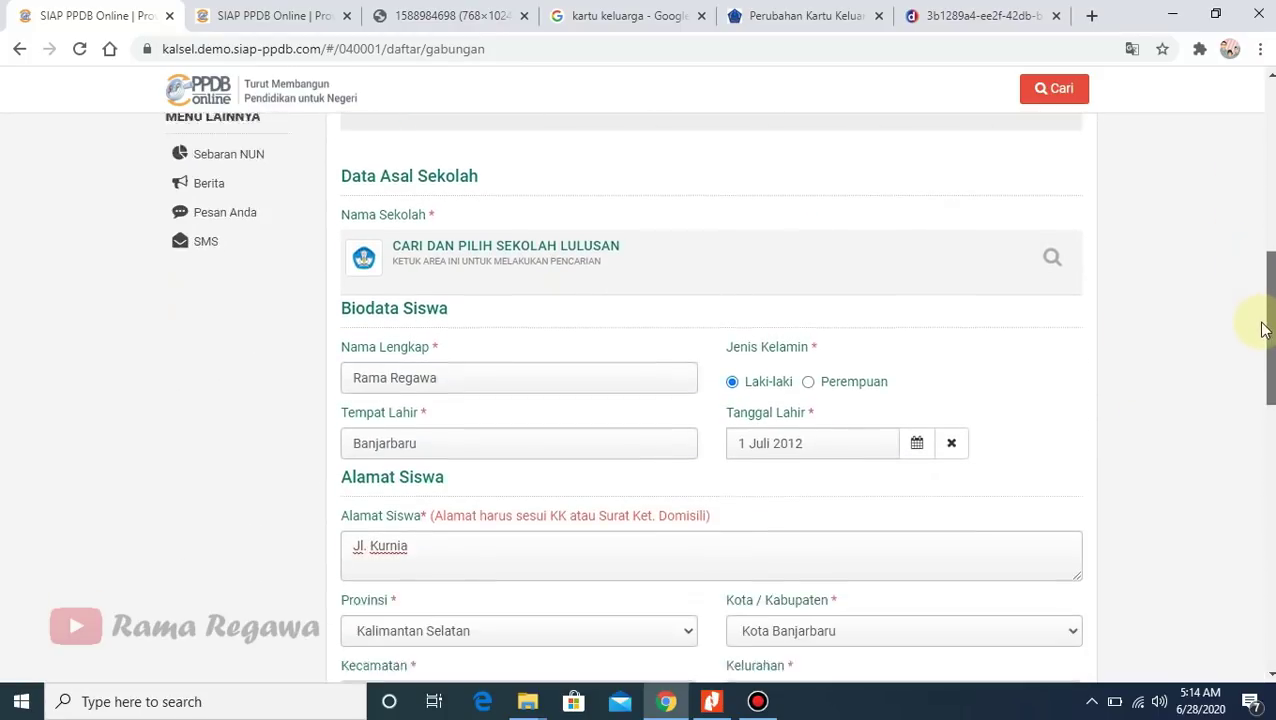
pyautogui.moveTo(1268, 378); pyautogui.dragTo(1270, 505)
# - Search 'smp 1 gambut' and pick SMP NEGERI 1 GAMBUT, Kab. Banjar, as the school of origin
pyautogui.click(1052, 518)
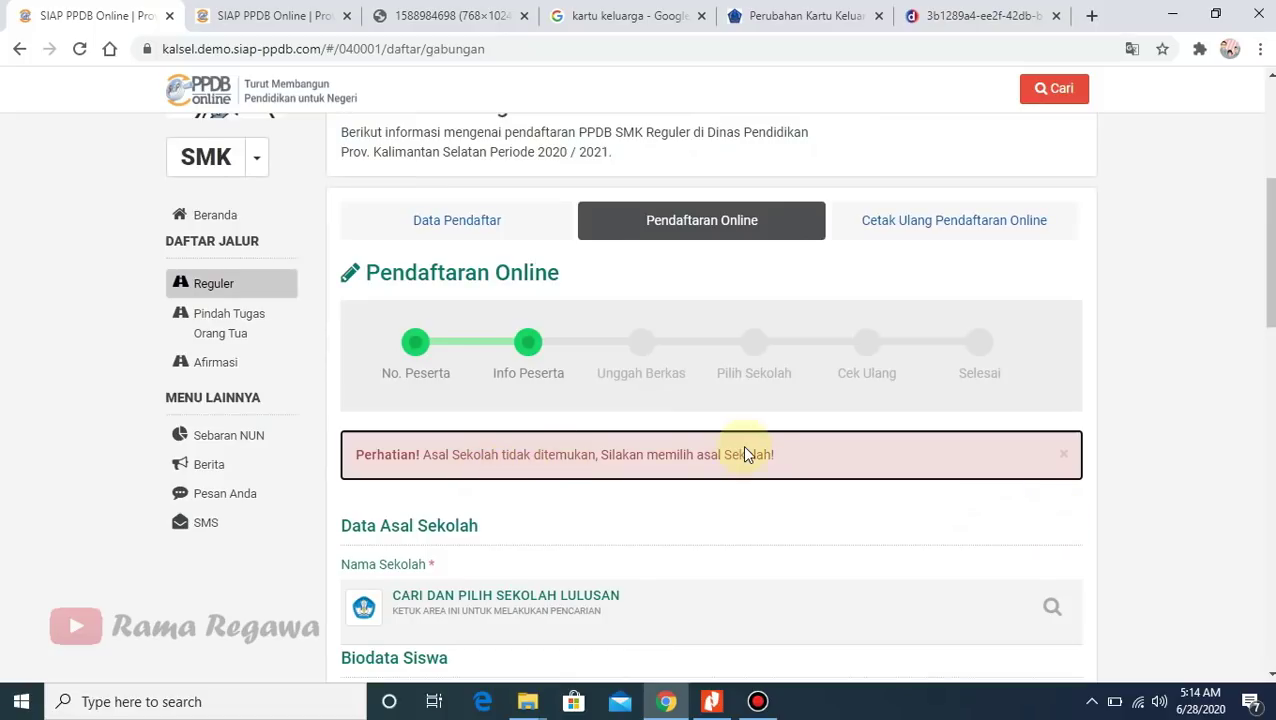
pyautogui.moveTo(1270, 290); pyautogui.dragTo(1270, 368)
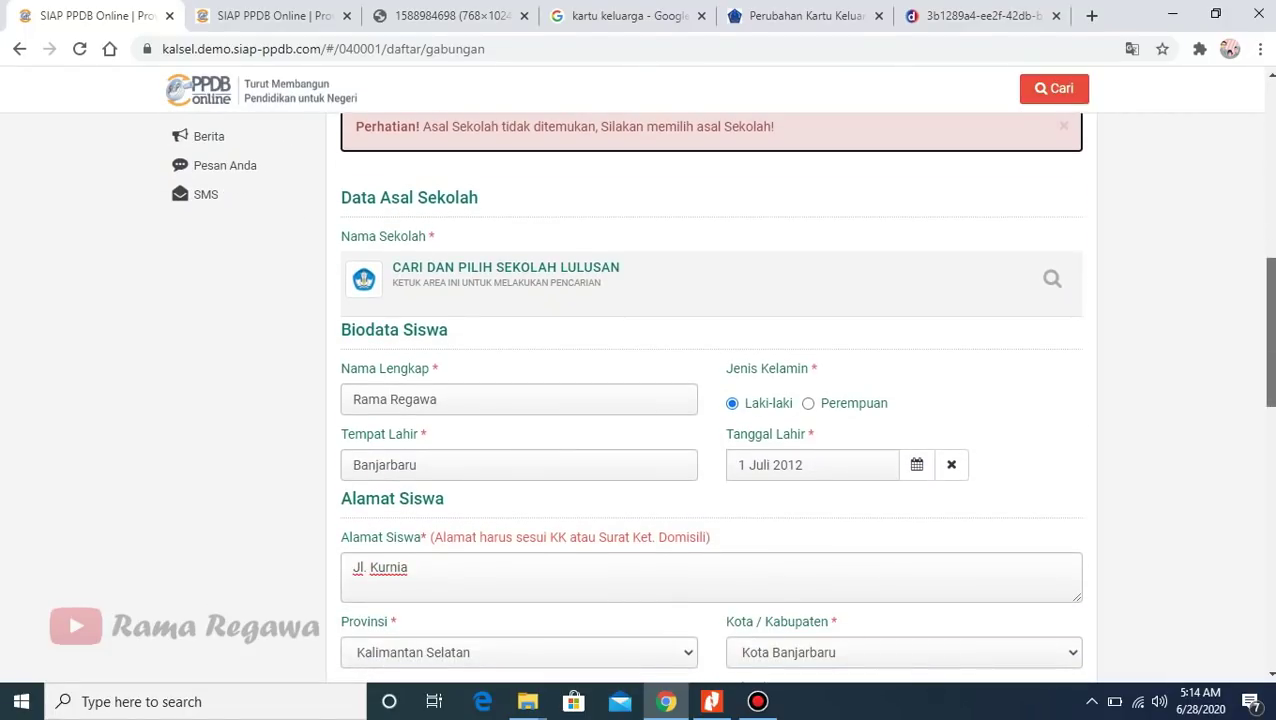
pyautogui.scroll(1, 692, 416)
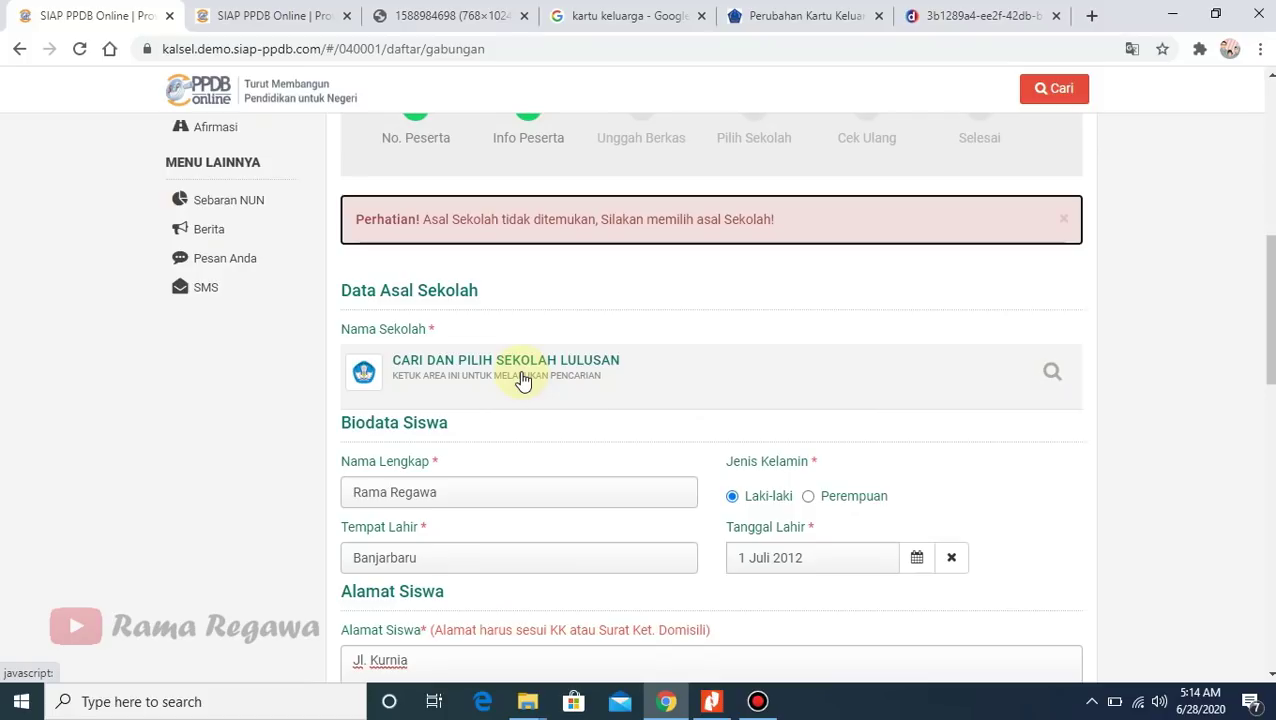
pyautogui.click(522, 380)
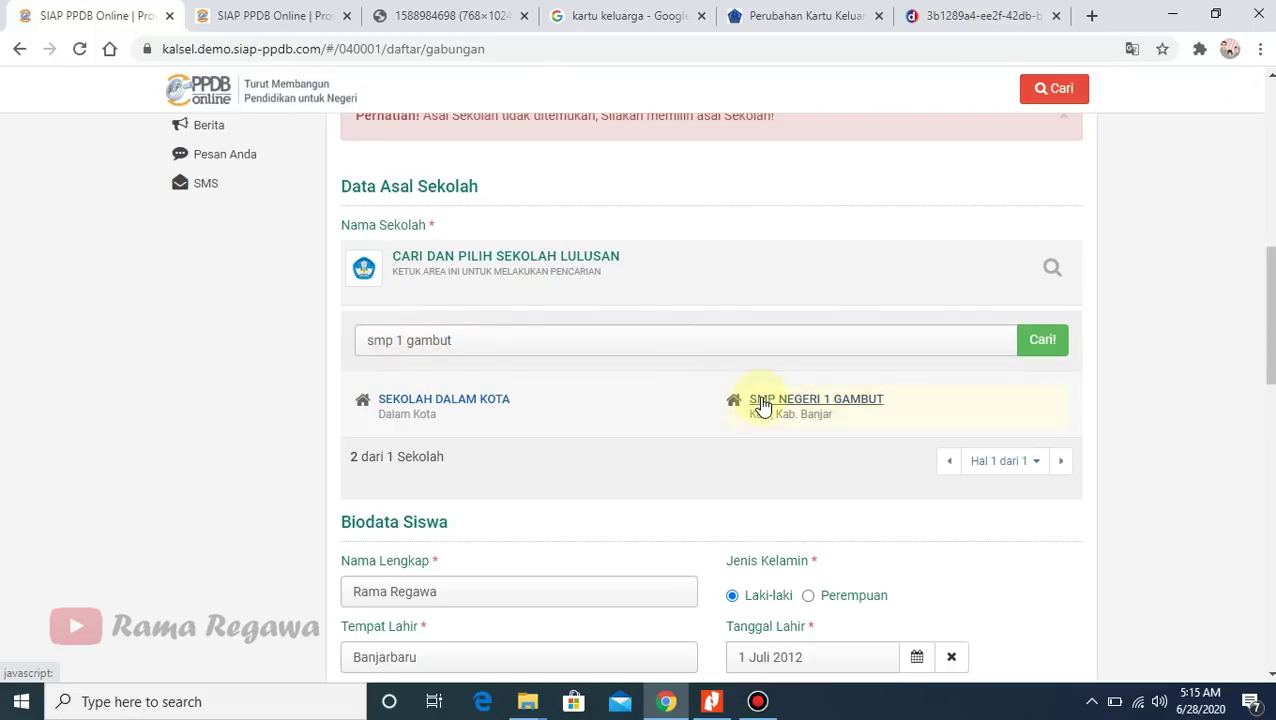
pyautogui.click(797, 404)
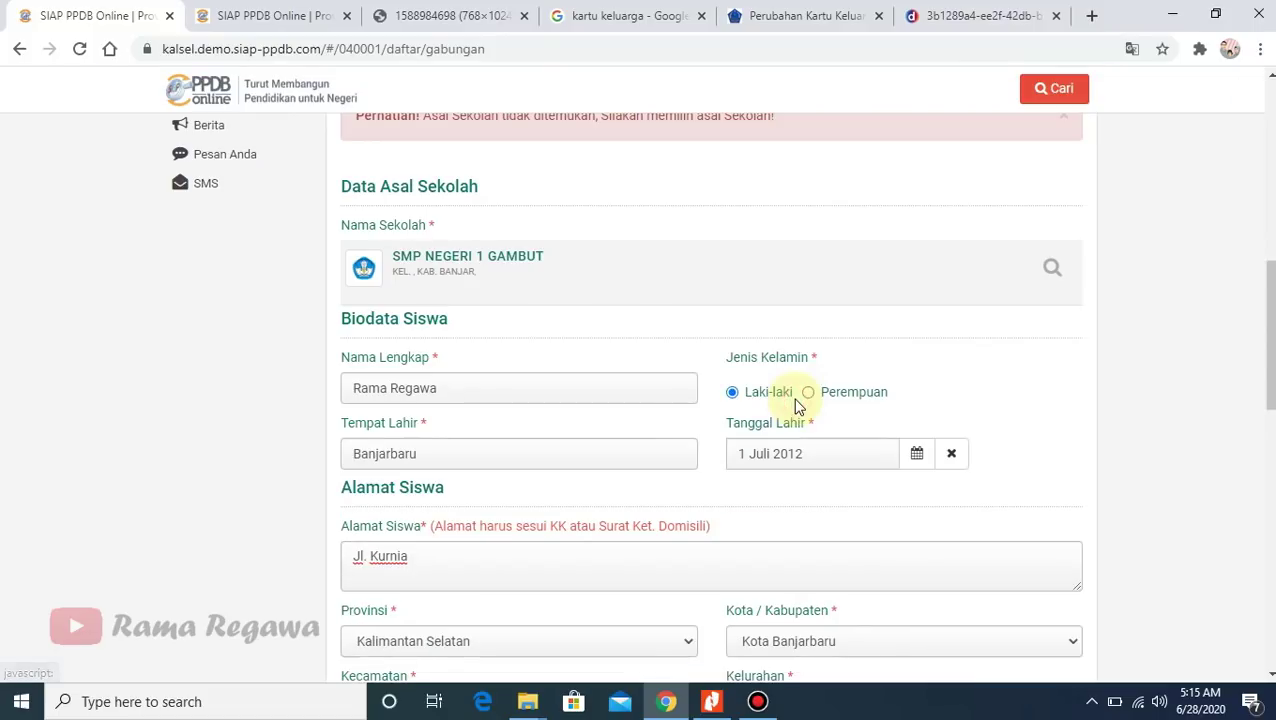
pyautogui.moveTo(1270, 298); pyautogui.dragTo(1262, 447)
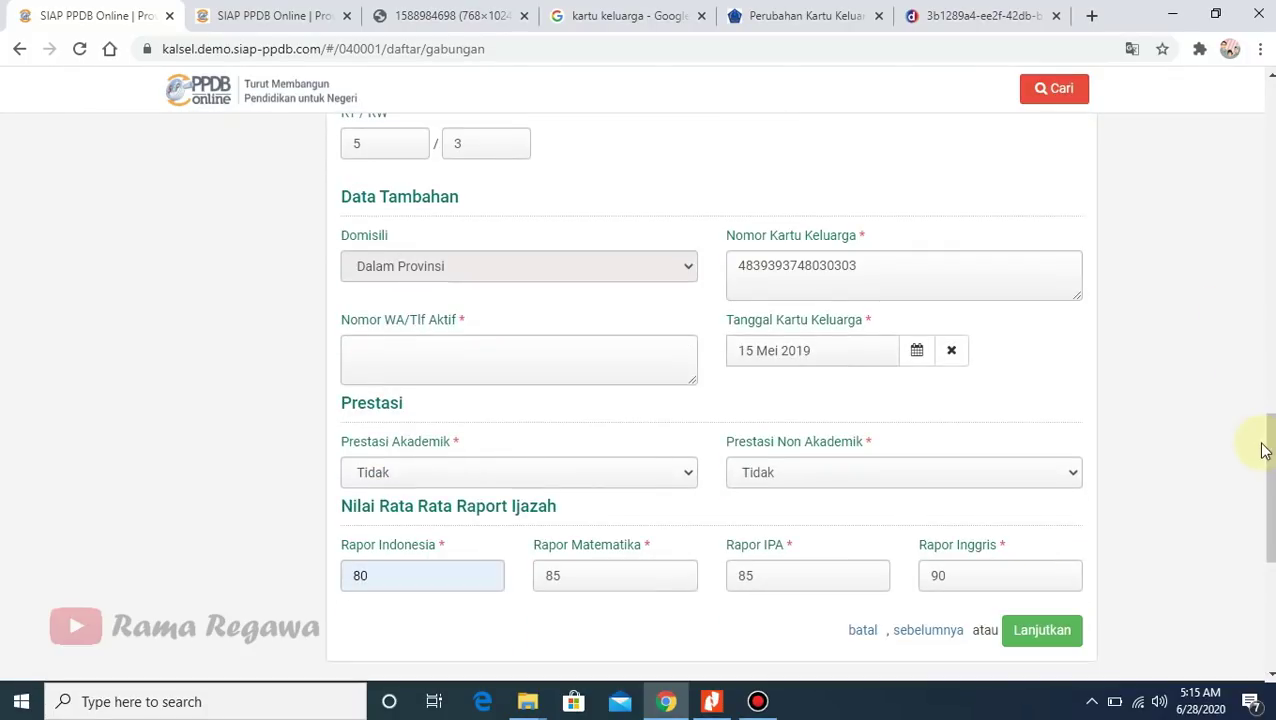
# - Fill in the active WhatsApp/phone number and continue to the Unggah Berkas step
pyautogui.click(1025, 640)
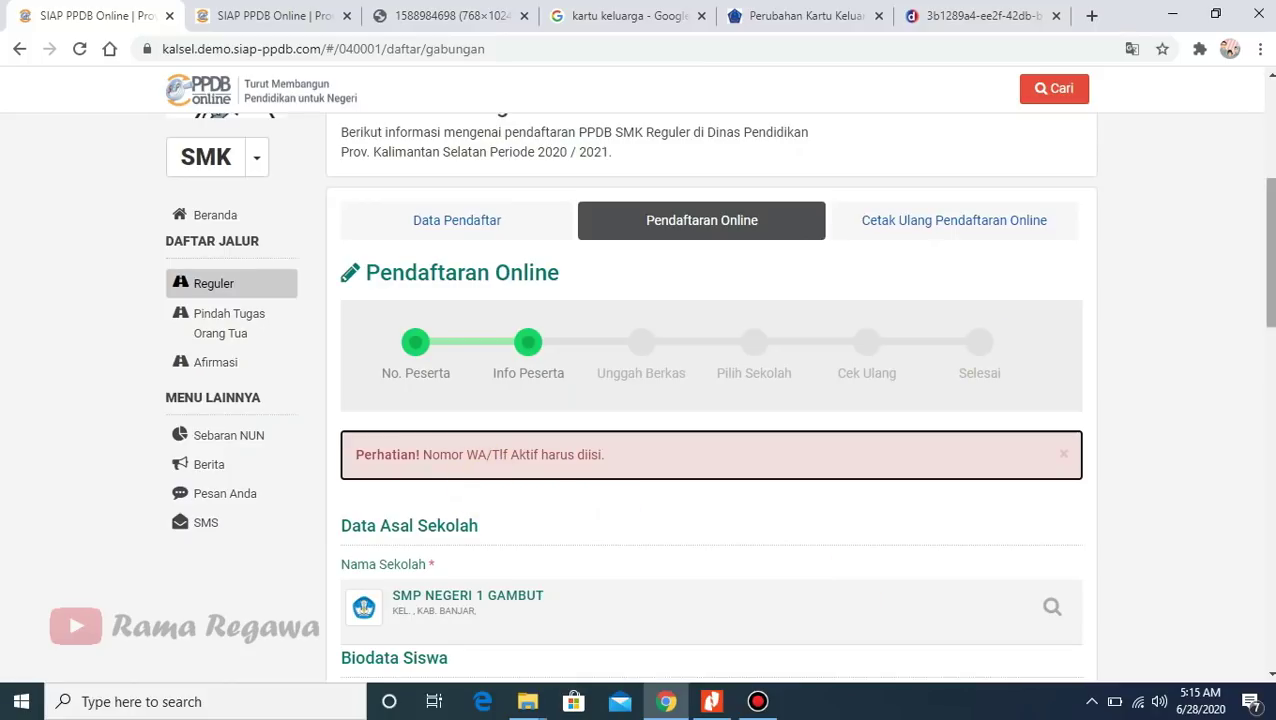
pyautogui.scroll(-8, 1270, 300)
pyautogui.click(420, 340)
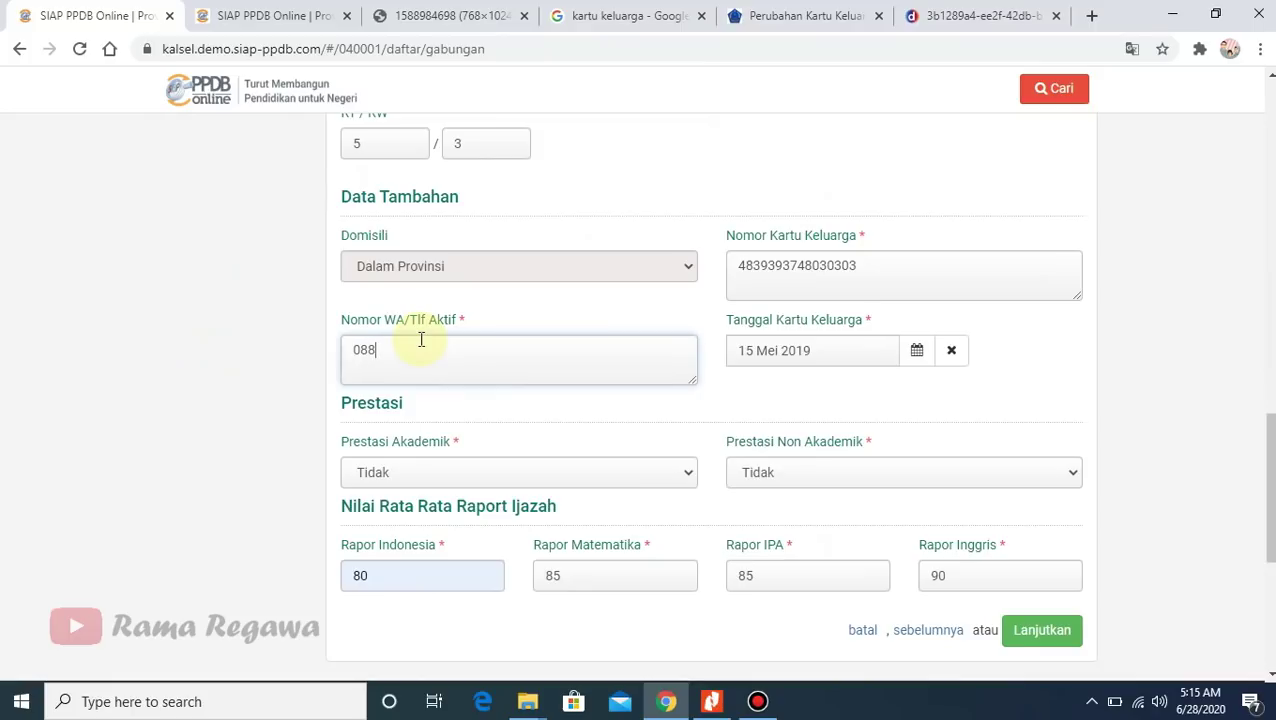
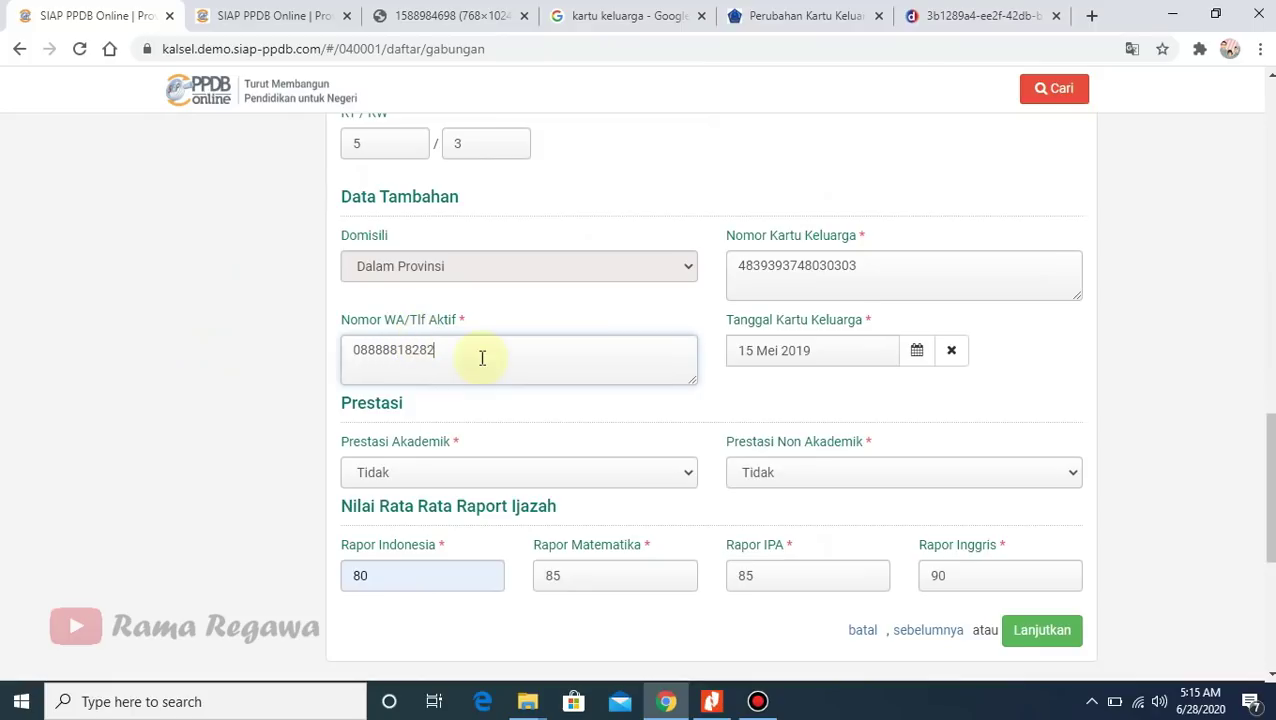
pyautogui.click(1038, 645)
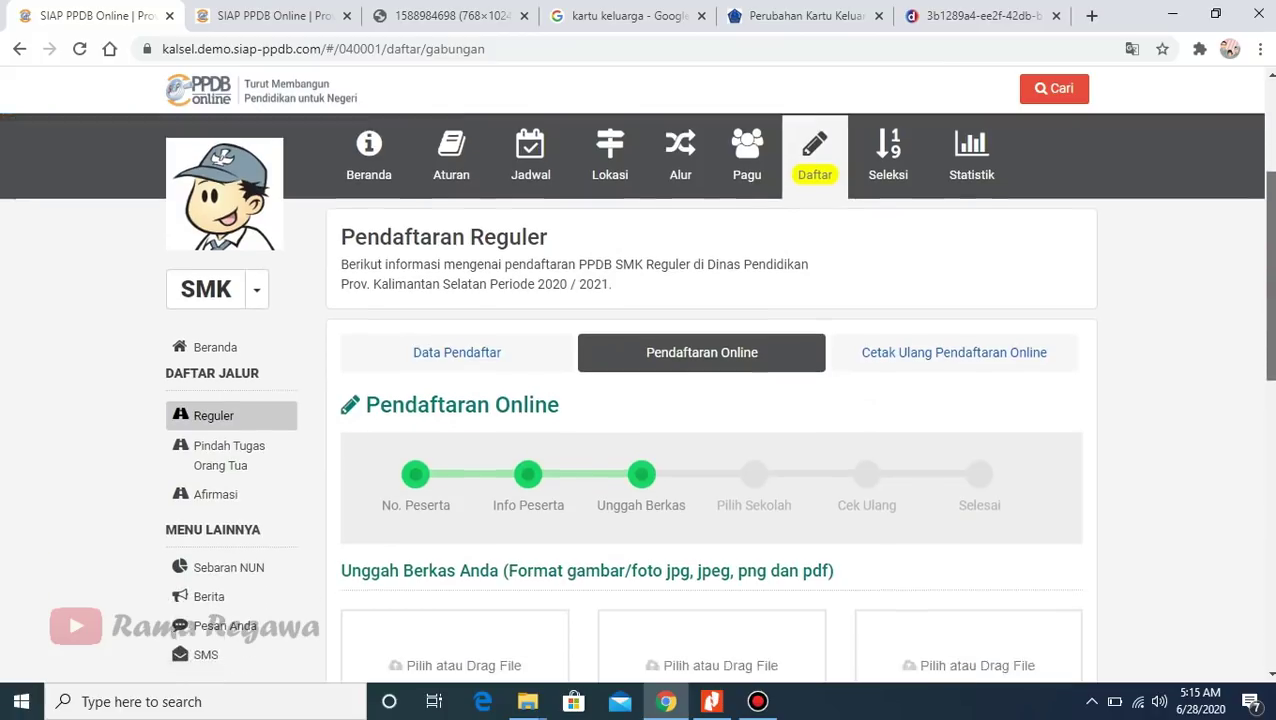
# - Upload the 'Thumbnail vicon' image as the Surat Keterangan Lulus/Ijazah scan
pyautogui.moveTo(1266, 290); pyautogui.dragTo(1266, 451)
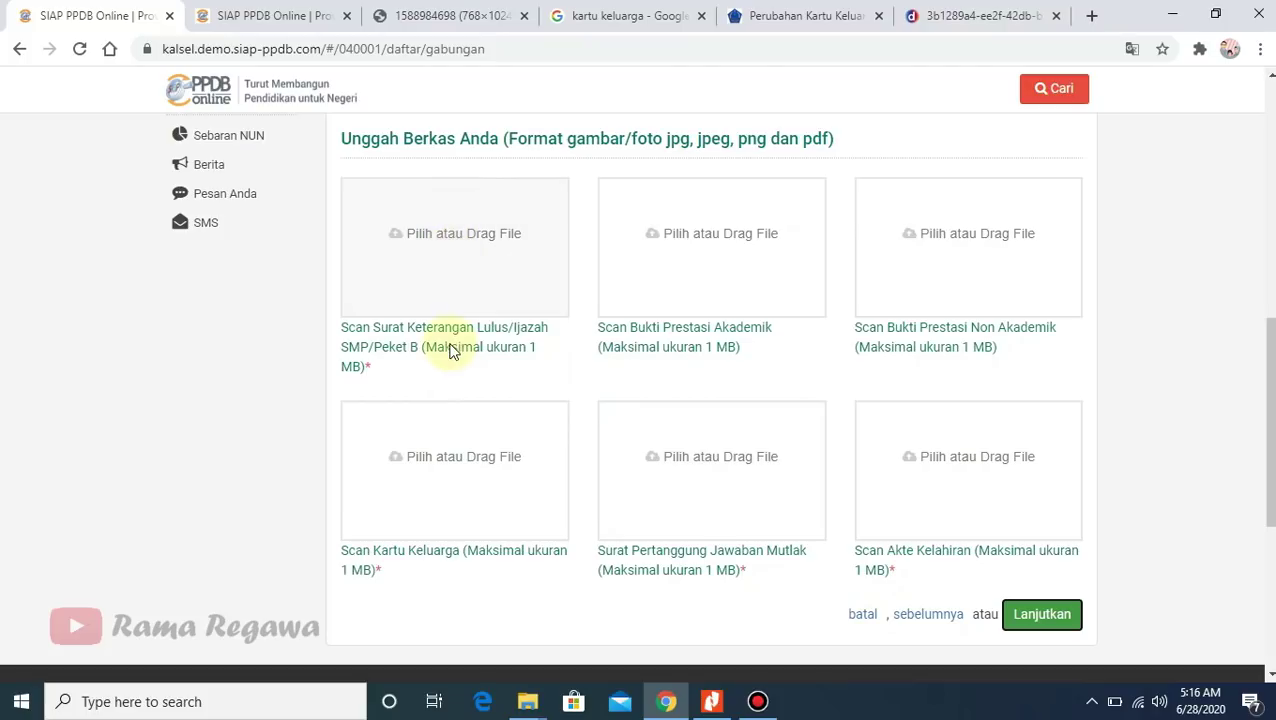
pyautogui.click(446, 271)
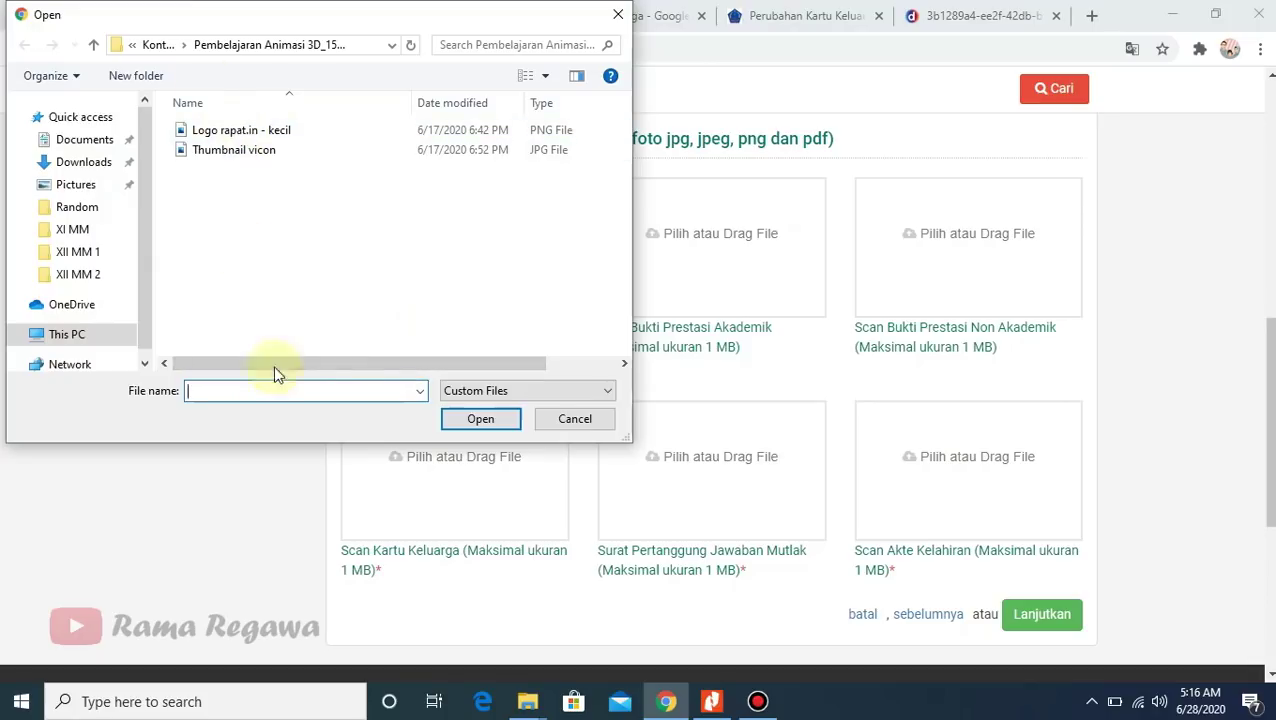
pyautogui.moveTo(273, 366); pyautogui.dragTo(356, 362)
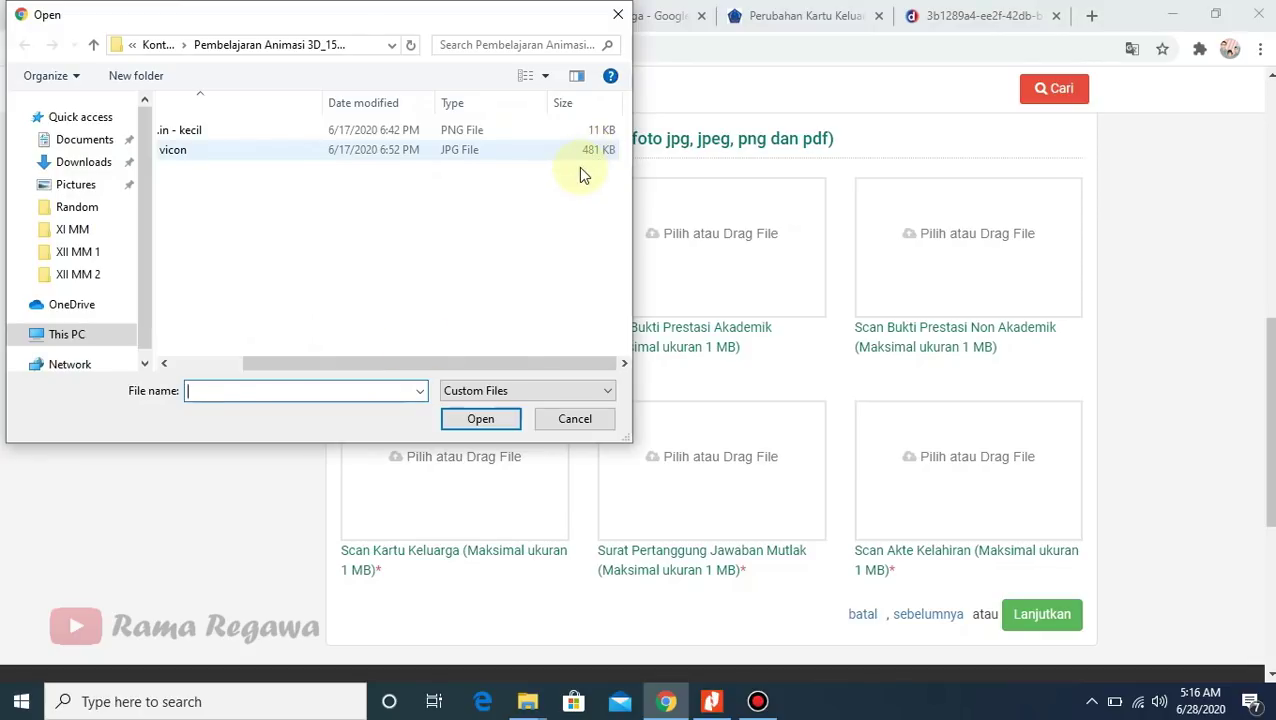
pyautogui.moveTo(407, 367); pyautogui.dragTo(188, 336)
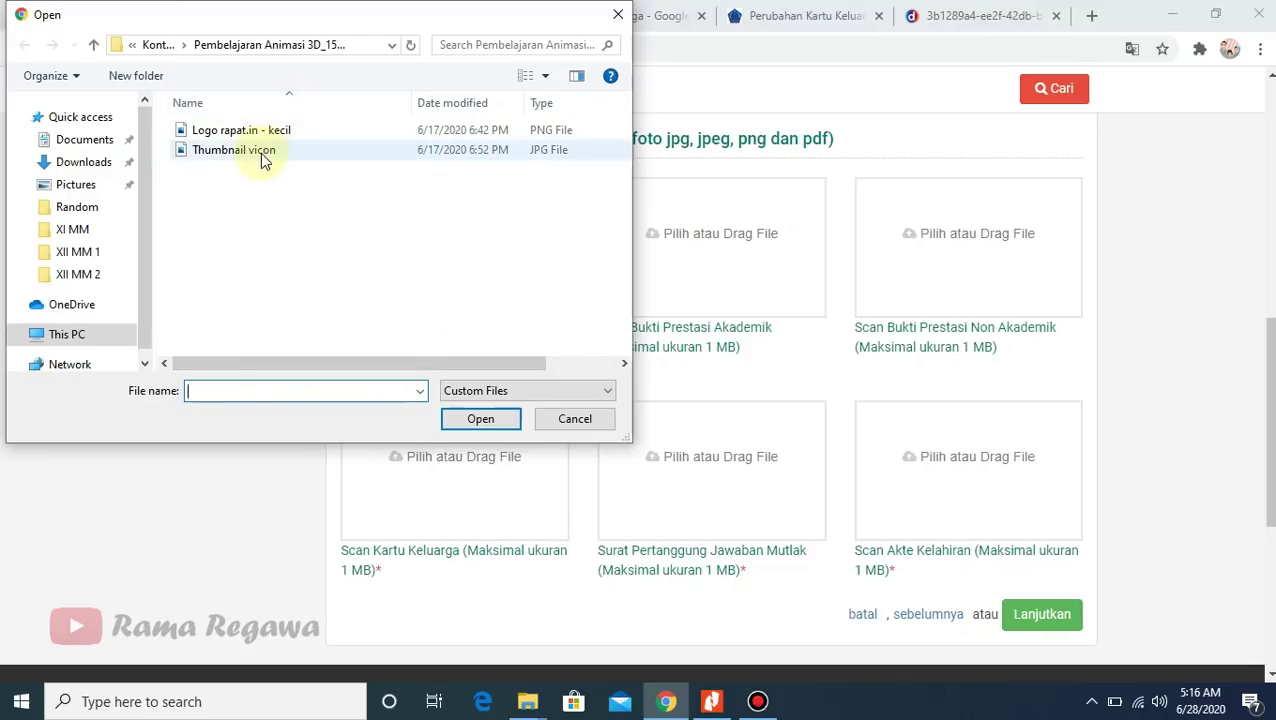
pyautogui.click(262, 153)
pyautogui.click(476, 420)
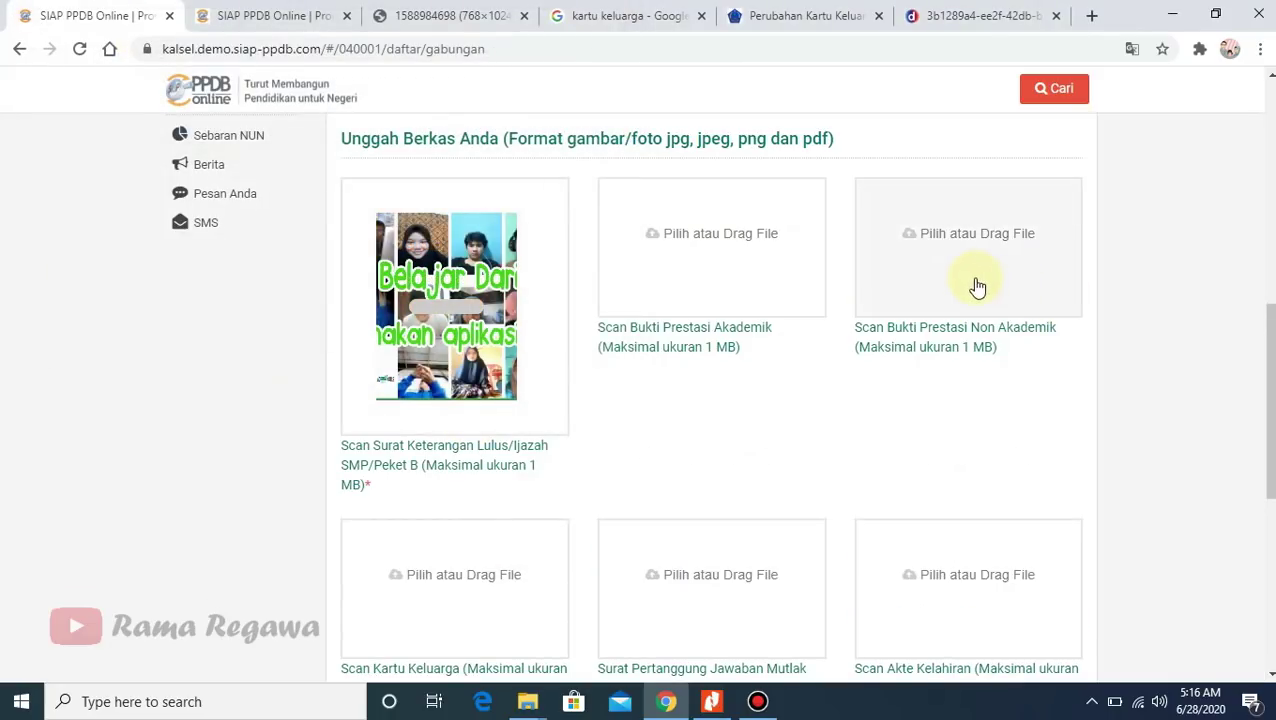
pyautogui.scroll(-2, 471, 406)
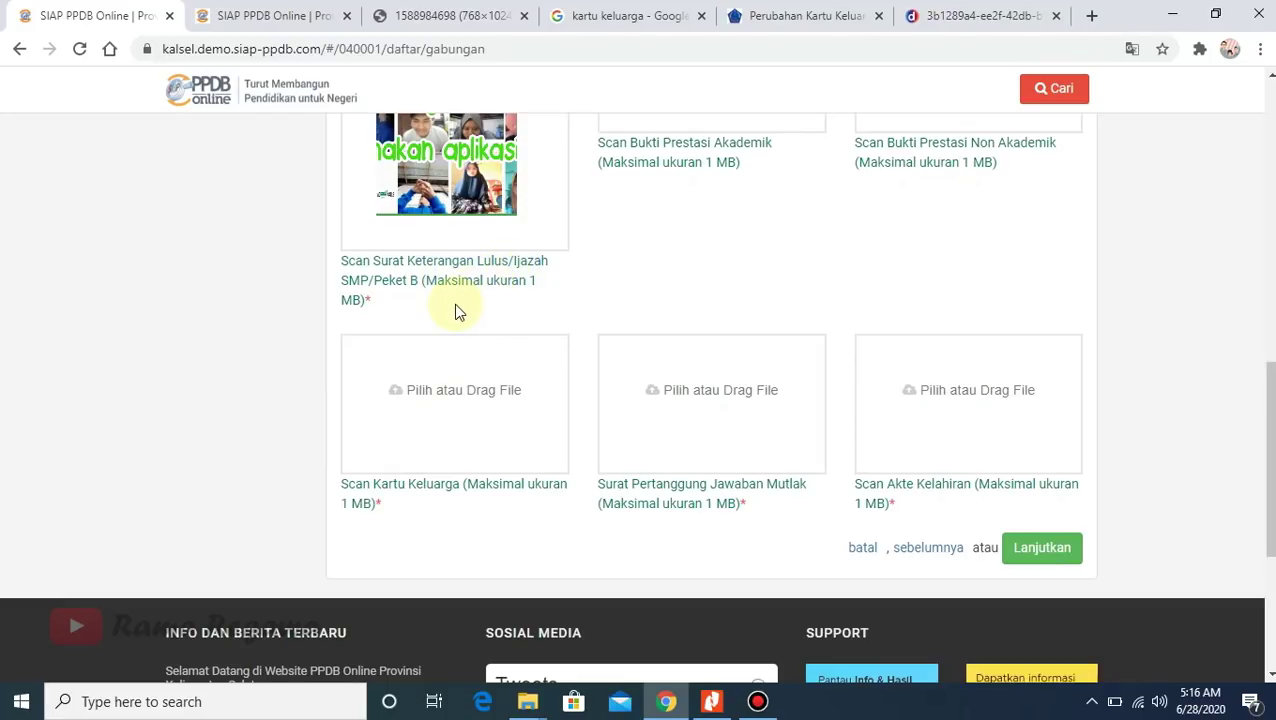
# - Upload 'Thumbnail vicon' to the Kartu Keluarga, Pertanggung Jawaban Mutlak and Akte Kelahiran slots
pyautogui.click(424, 434)
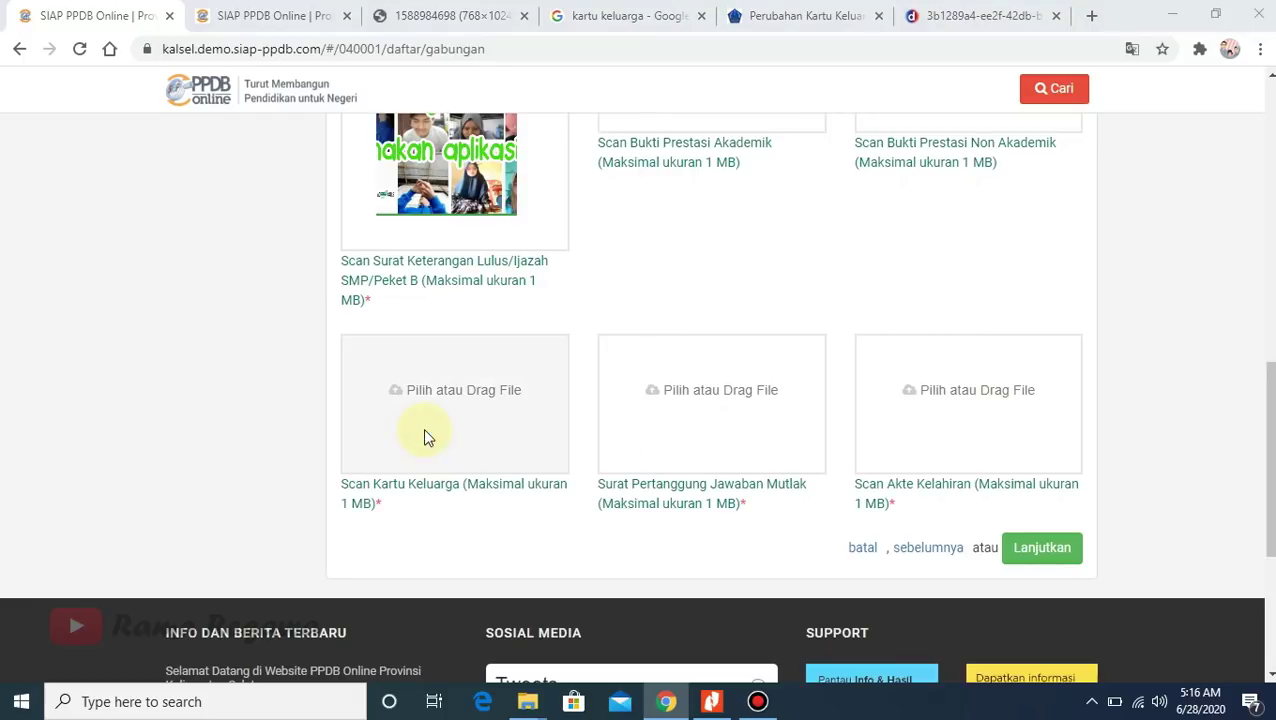
pyautogui.click(246, 155)
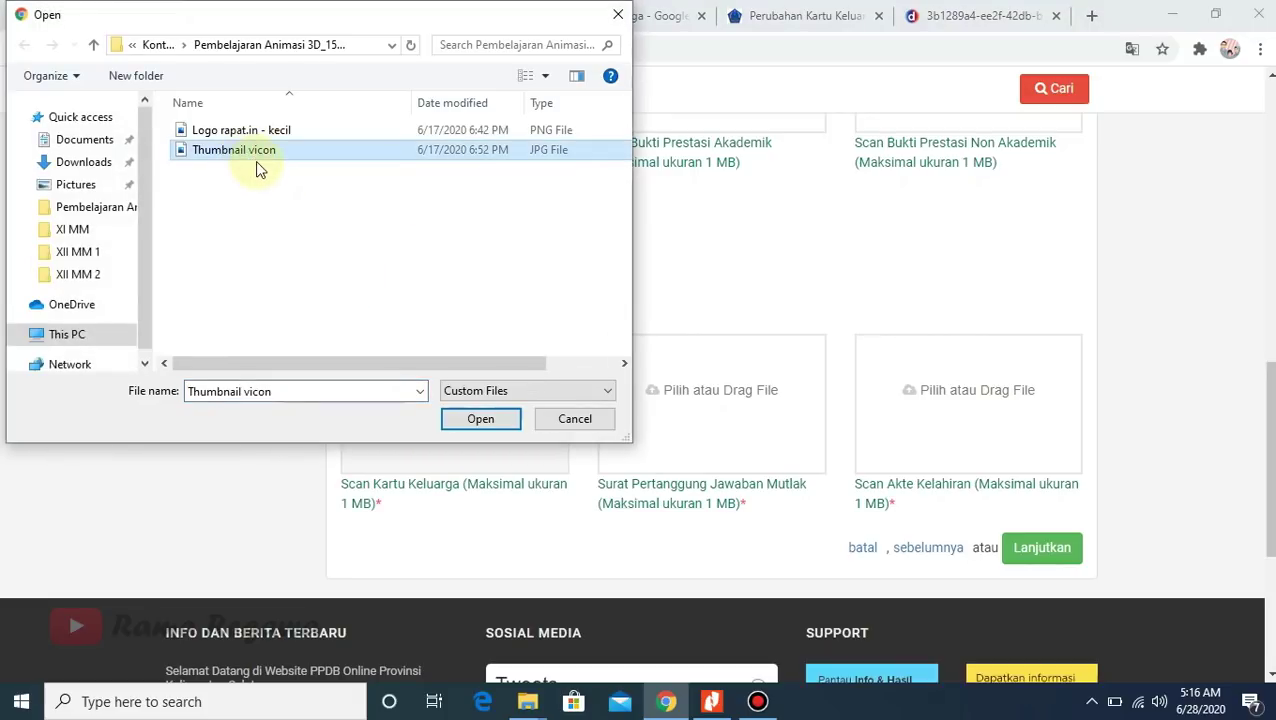
pyautogui.click(480, 424)
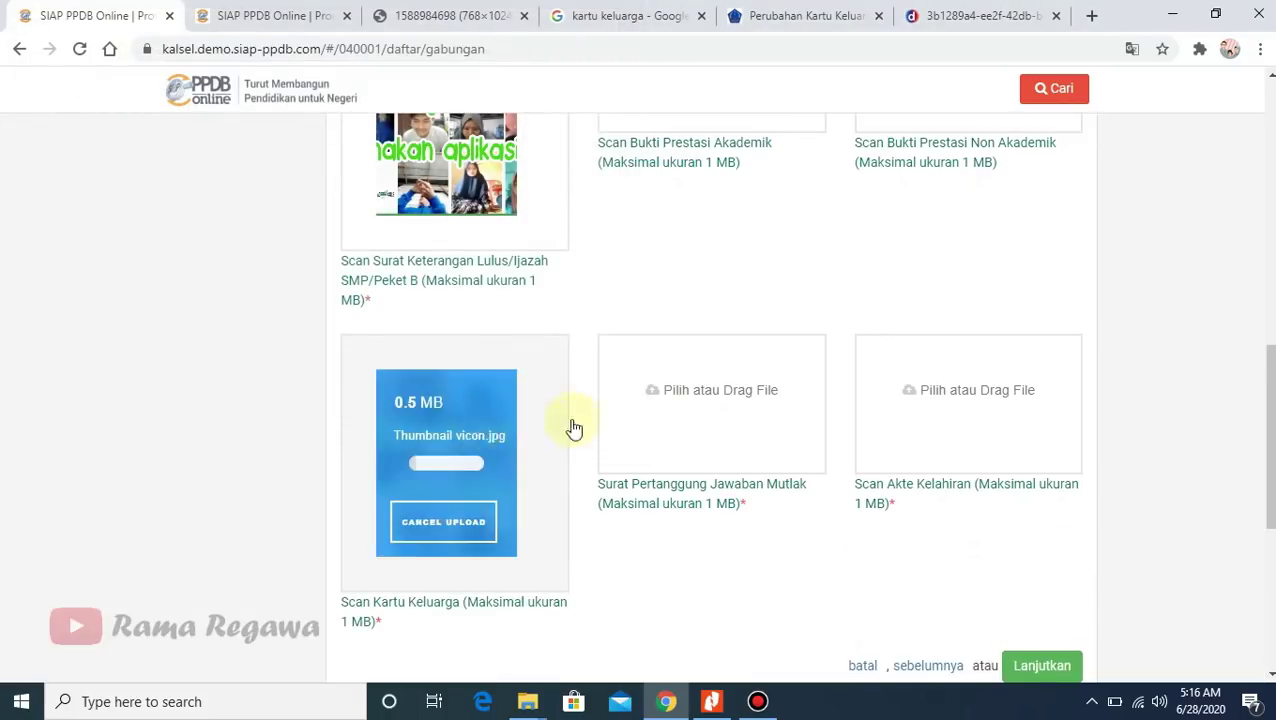
pyautogui.click(695, 445)
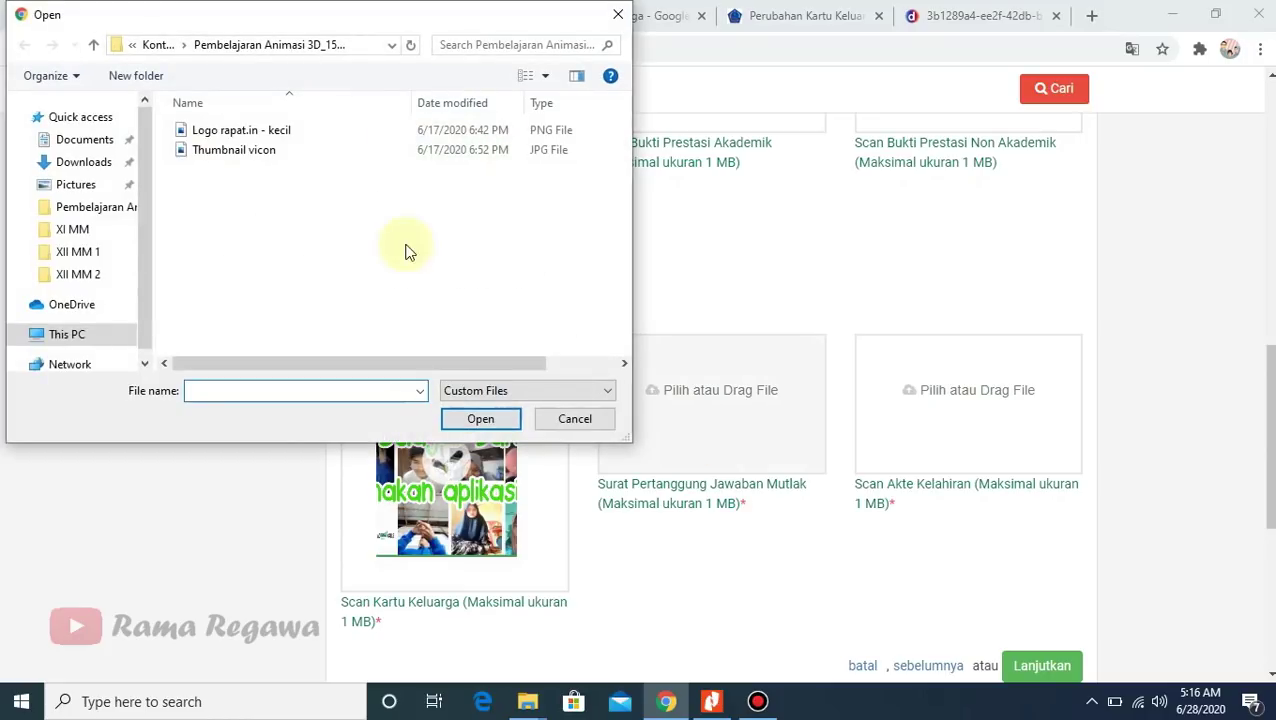
pyautogui.click(243, 152)
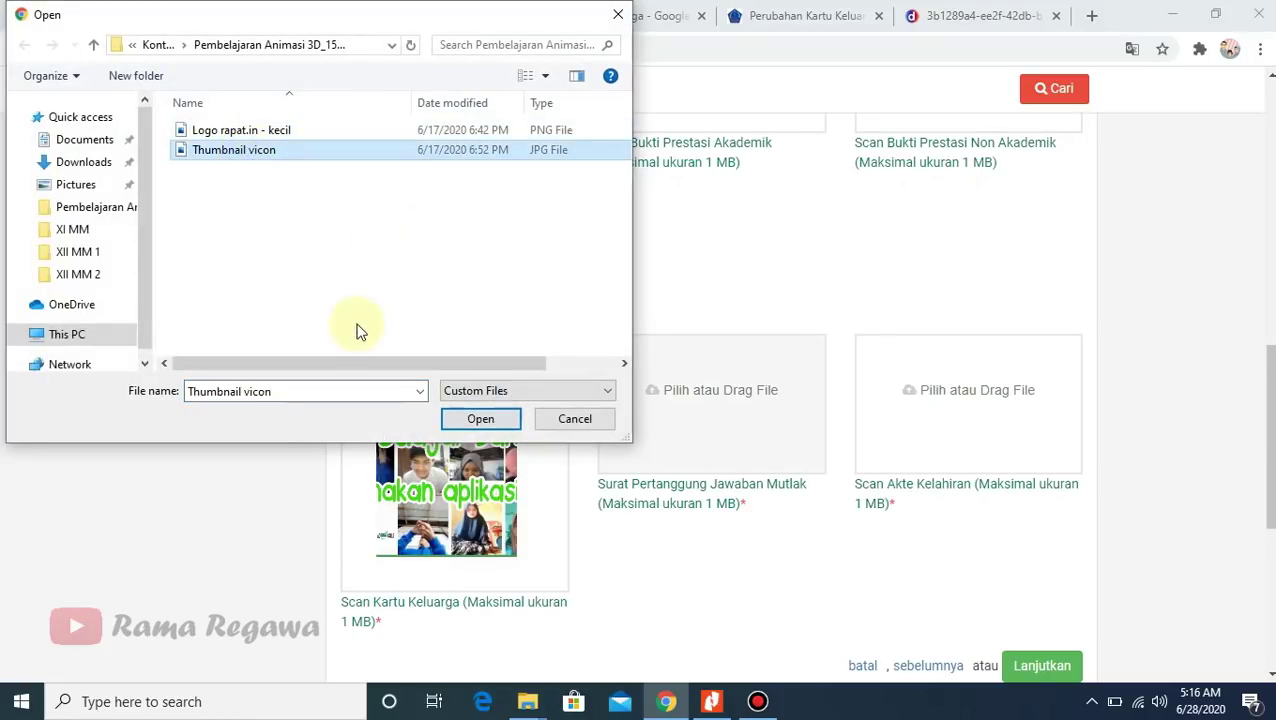
pyautogui.click(479, 419)
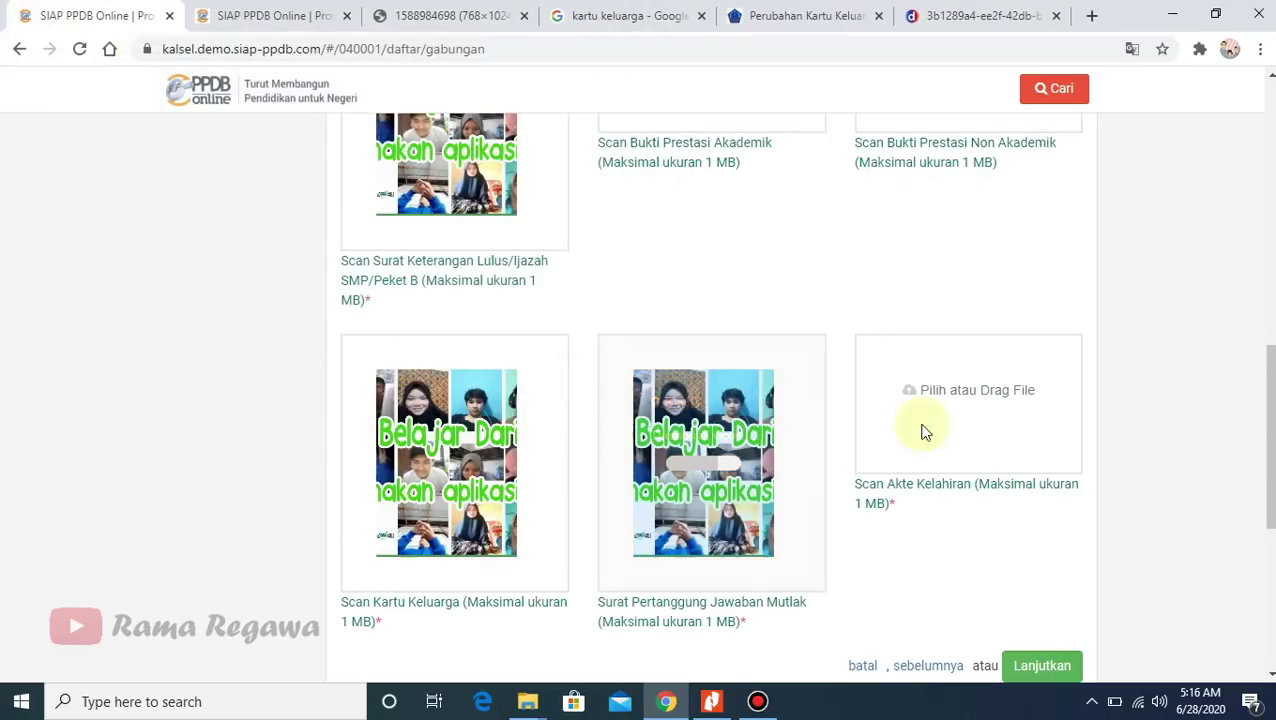
pyautogui.scroll(-1, 1003, 392)
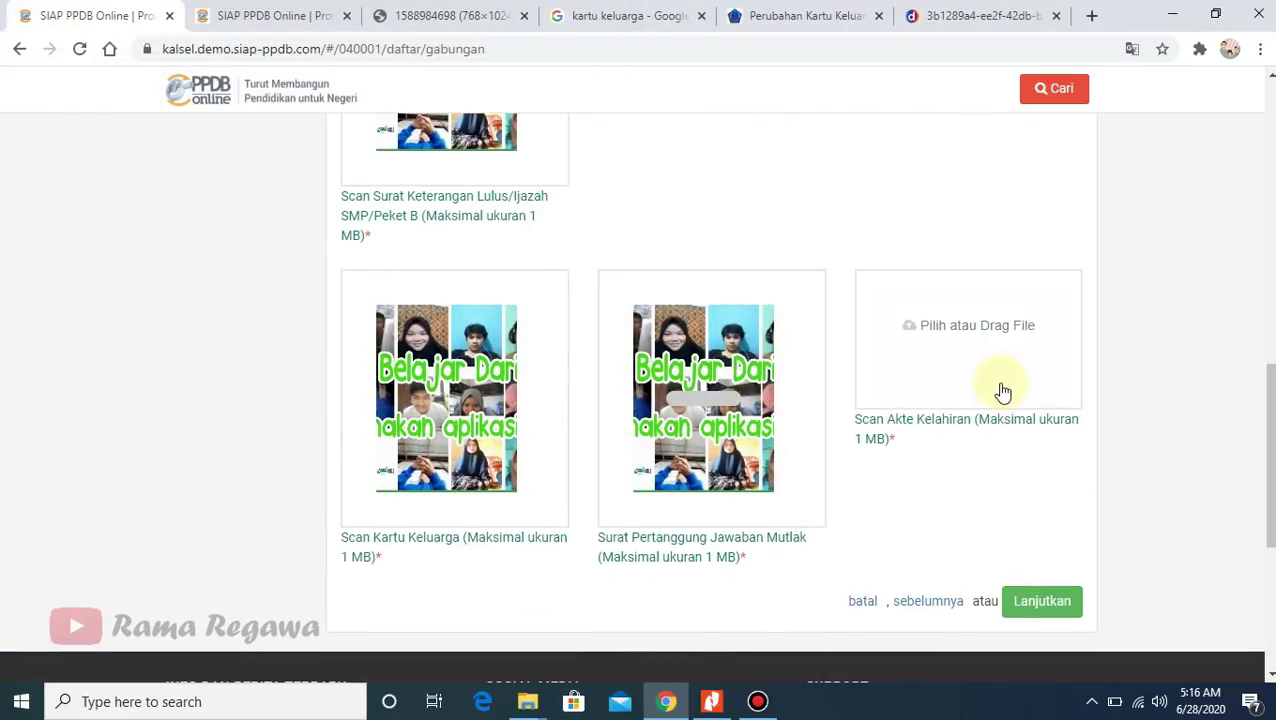
pyautogui.click(932, 356)
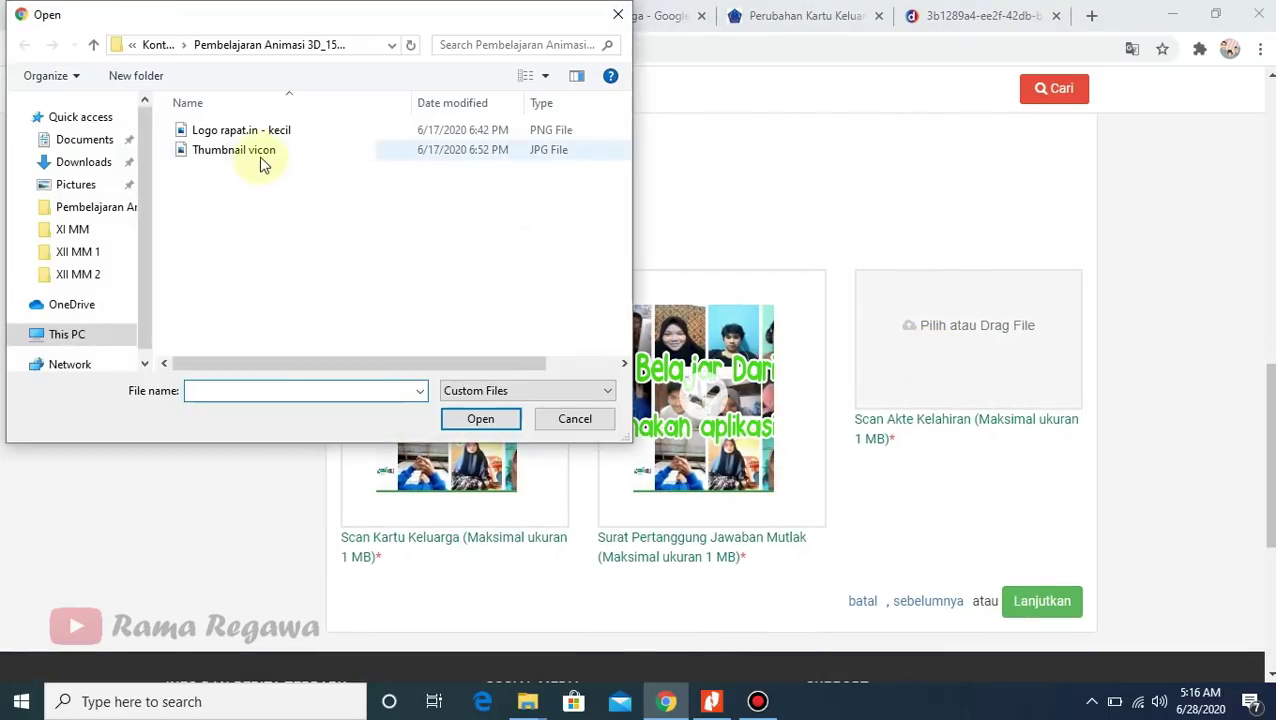
pyautogui.click(255, 152)
pyautogui.click(474, 421)
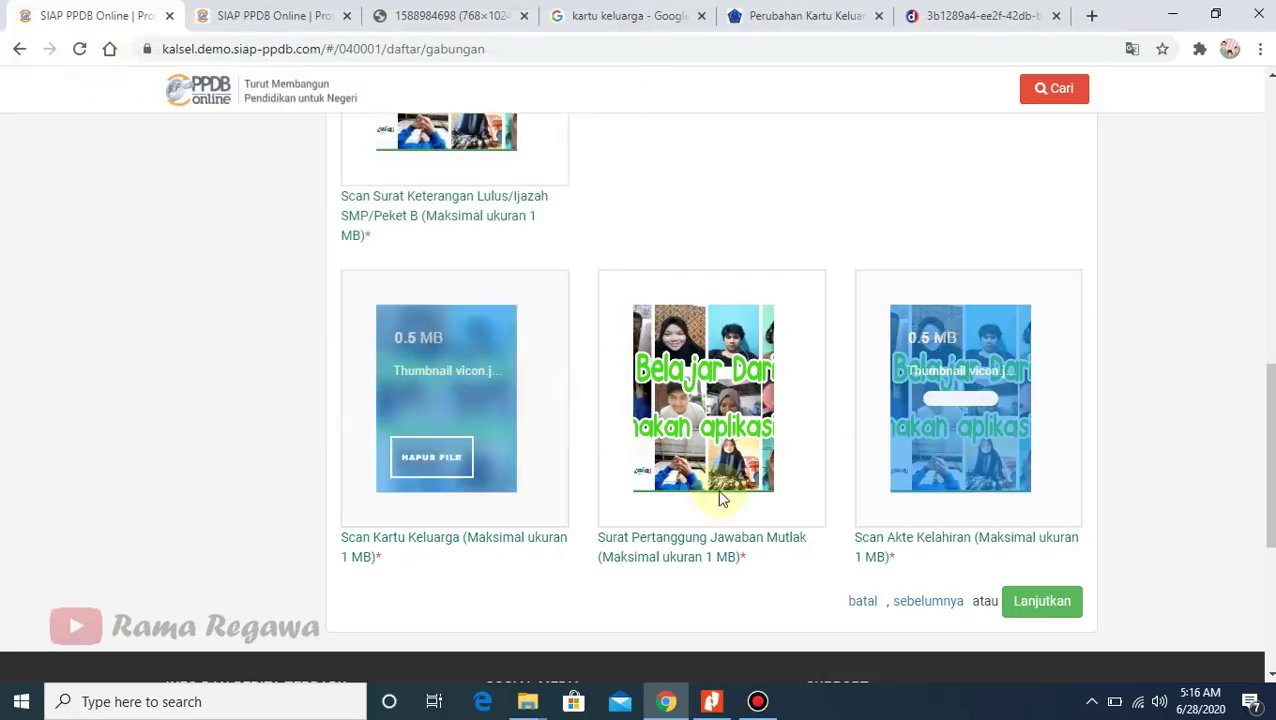
pyautogui.click(1042, 601)
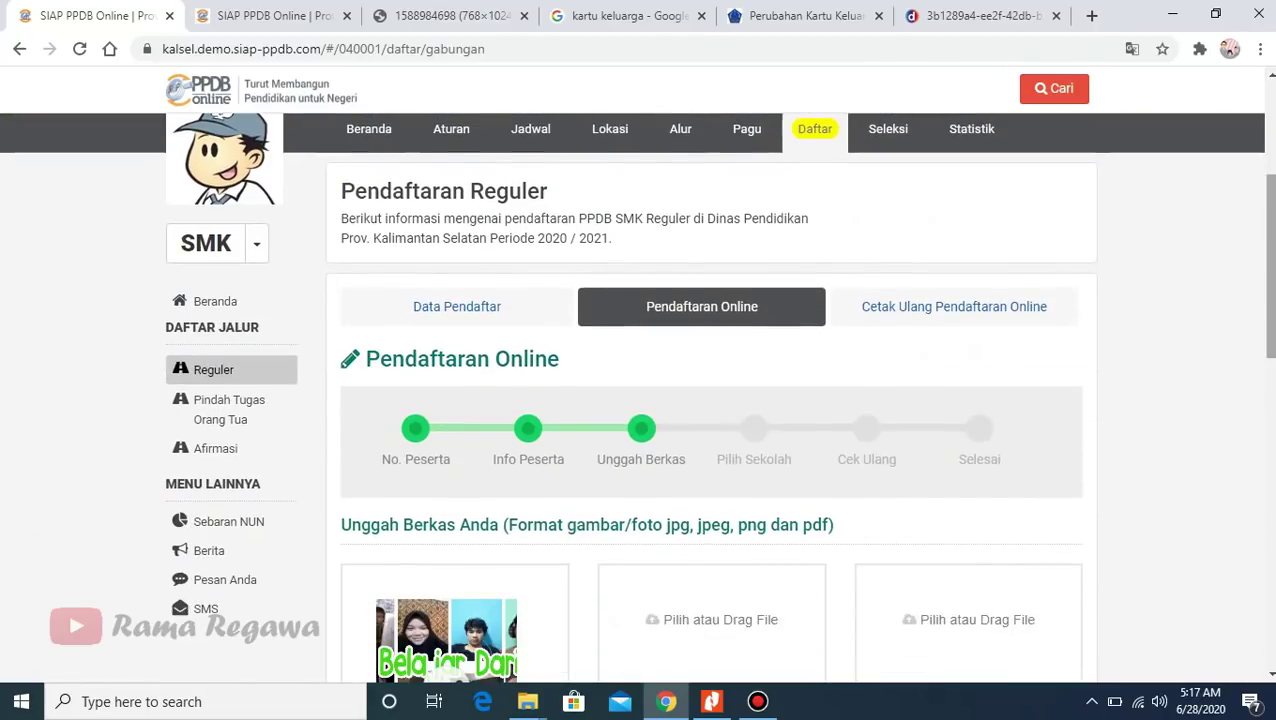
pyautogui.scroll(-7, 1105, 512)
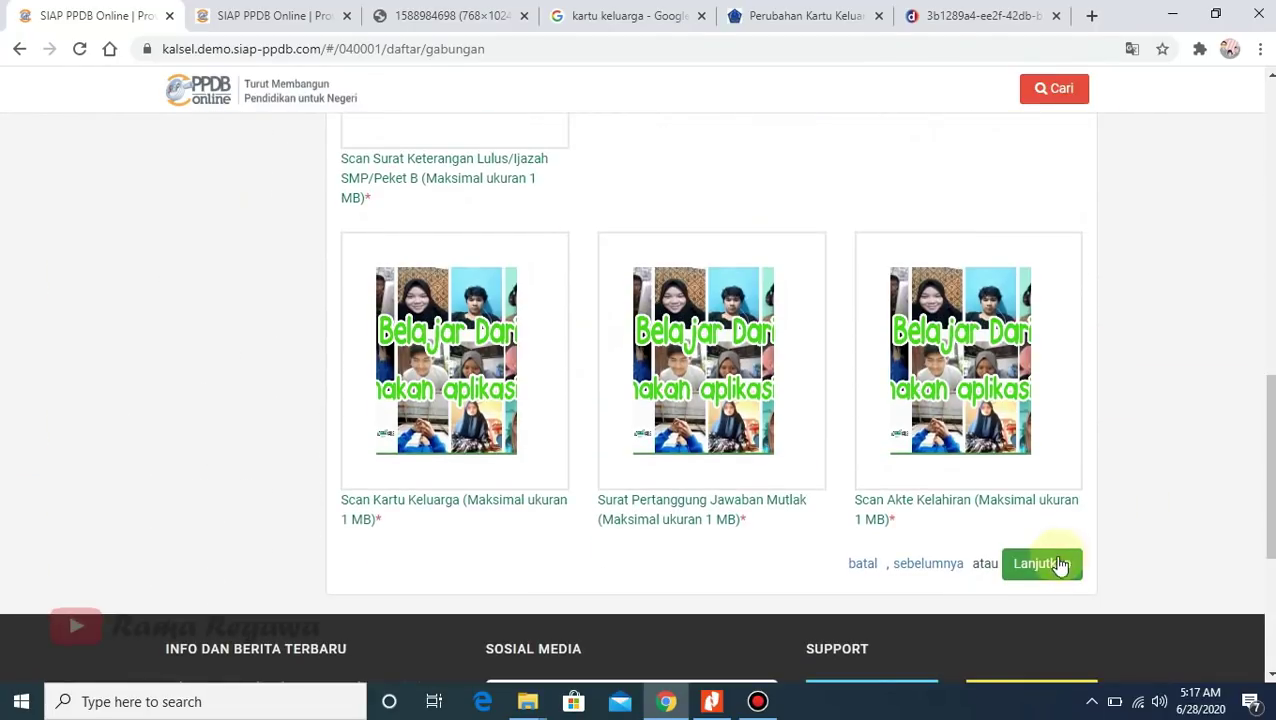
# - Advance to Pilih Sekolah and point out Peminatan and Kompetensi in its note
pyautogui.click(1058, 564)
pyautogui.moveTo(1265, 300); pyautogui.dragTo(1268, 406)
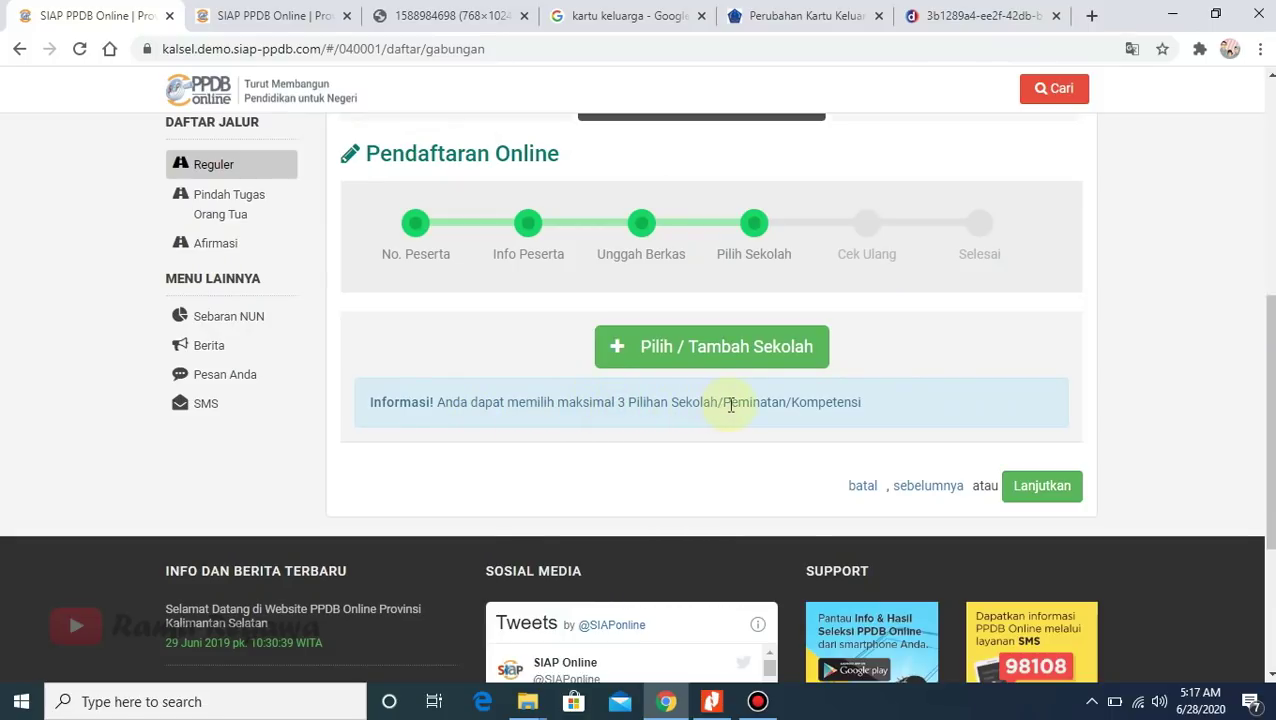
pyautogui.moveTo(731, 404); pyautogui.dragTo(788, 409)
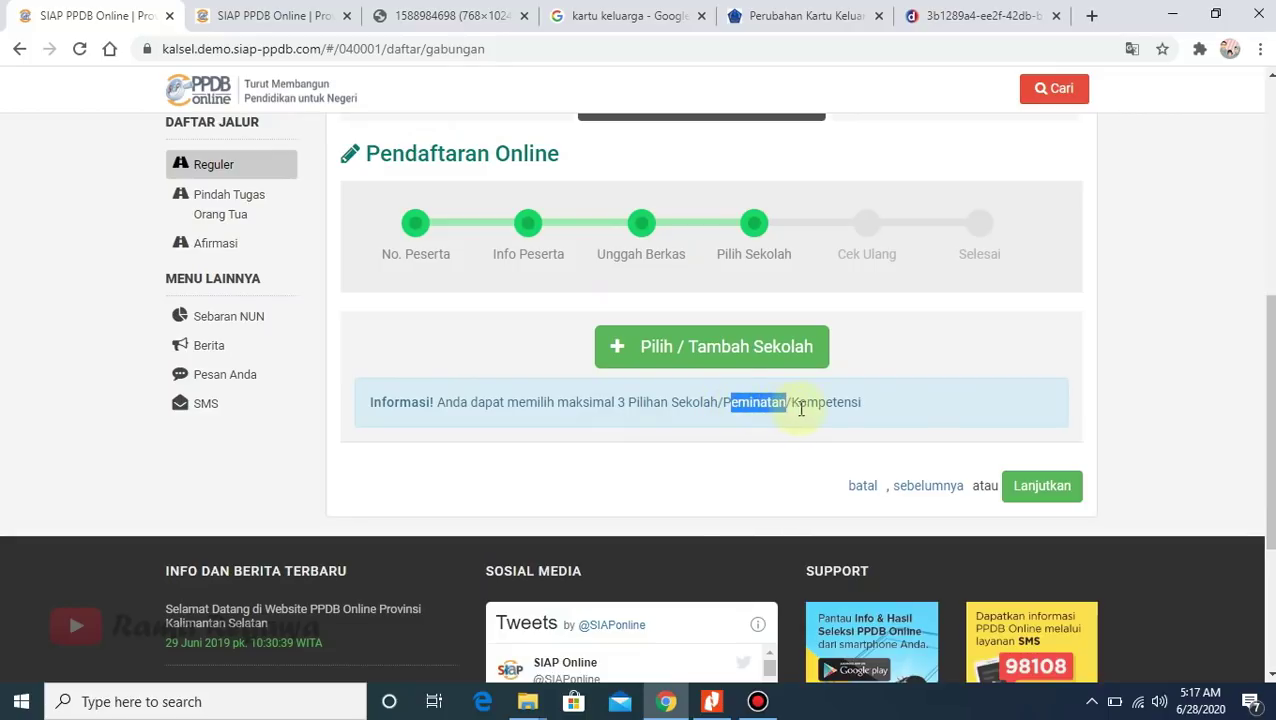
pyautogui.doubleClick(806, 402)
pyautogui.click(916, 358)
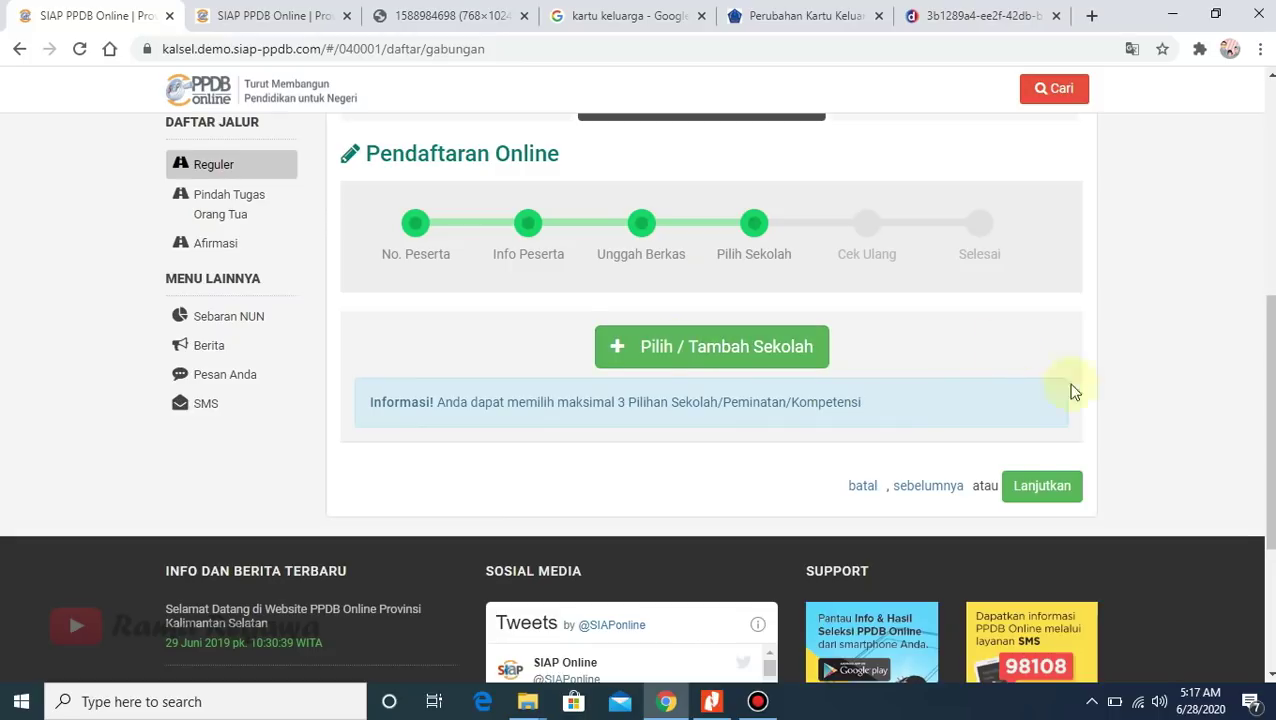
# - Search 'gambut' and save SMKN 1 GAMBUT with Semua Kompetensi as the first choice
pyautogui.click(696, 364)
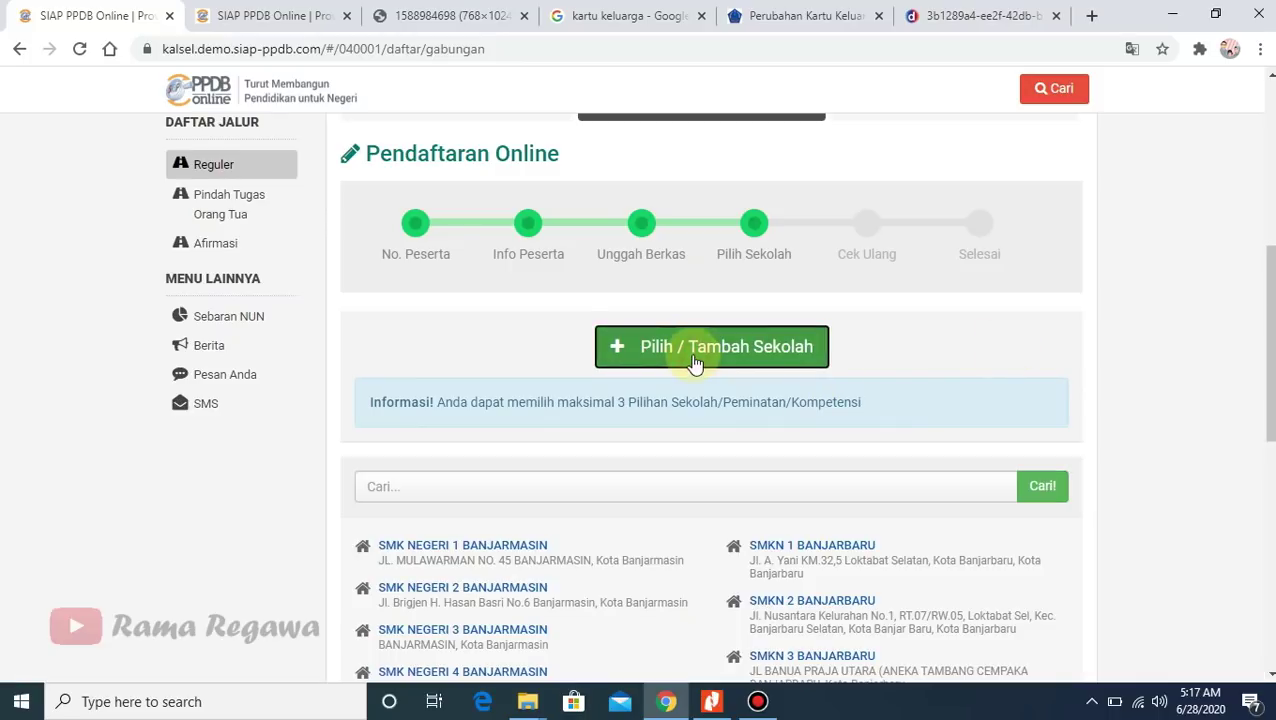
pyautogui.moveTo(1267, 340); pyautogui.dragTo(1267, 426)
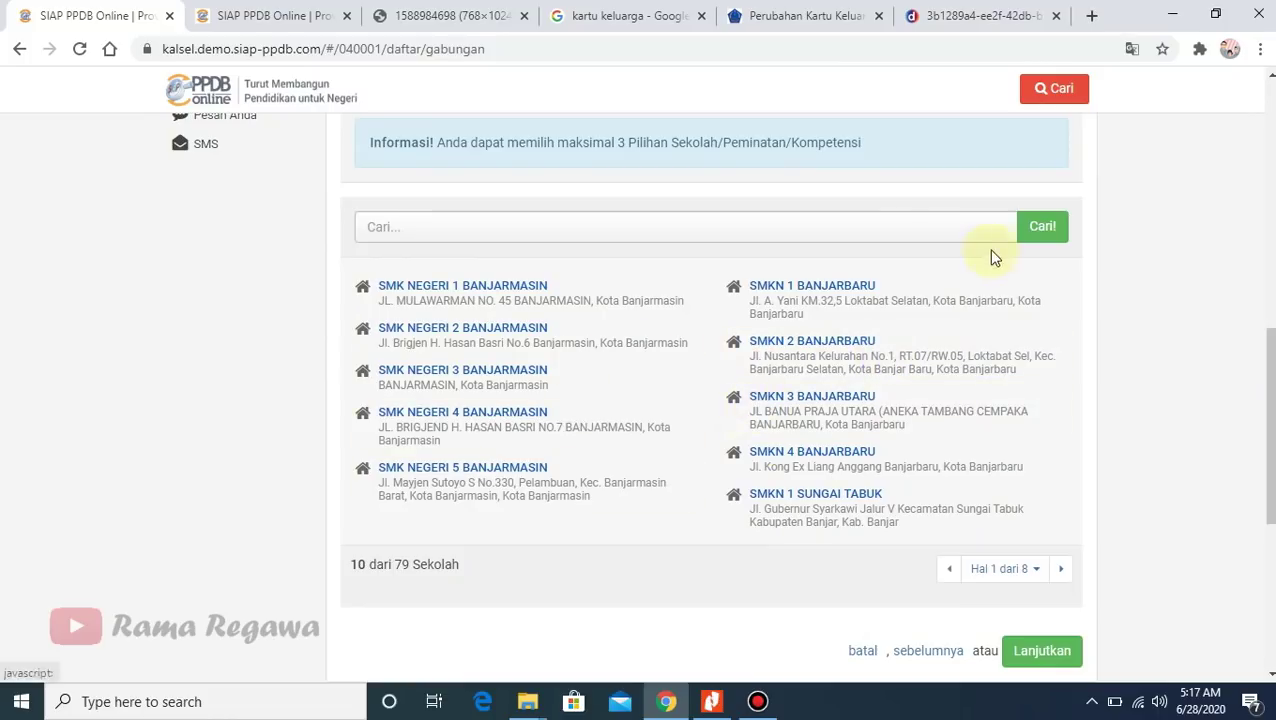
pyautogui.click(632, 222)
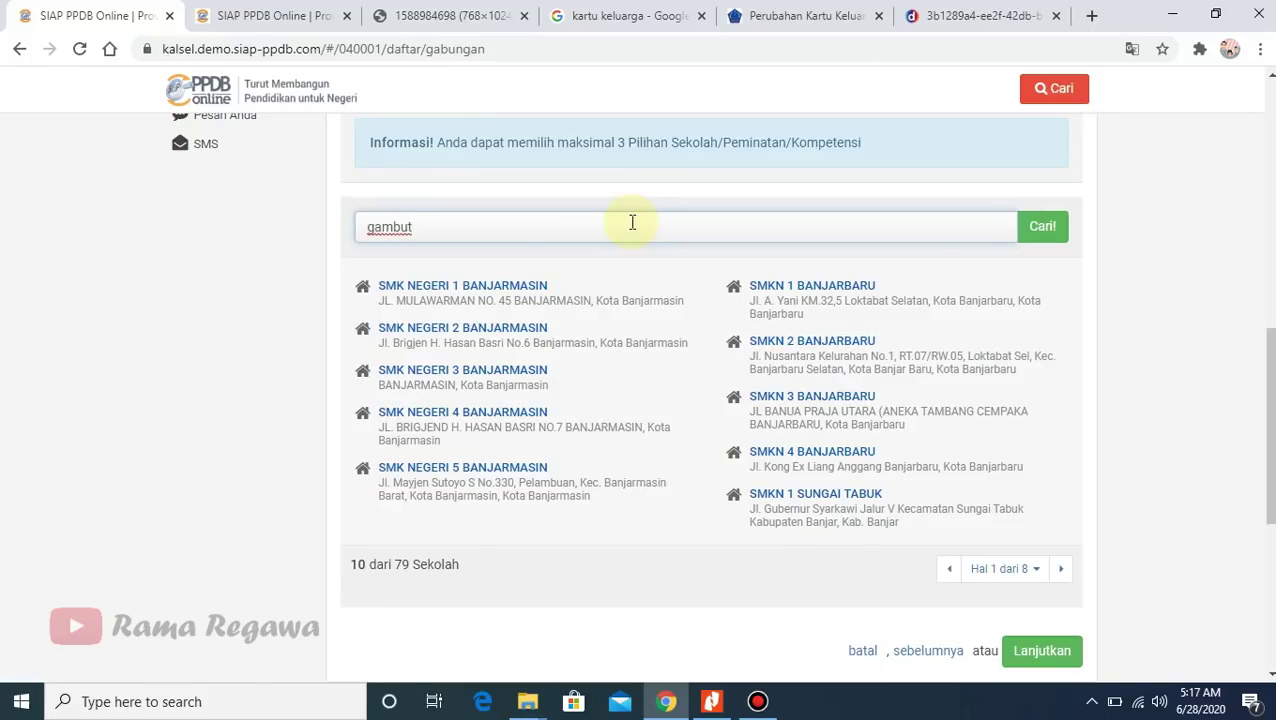
pyautogui.press('Return')
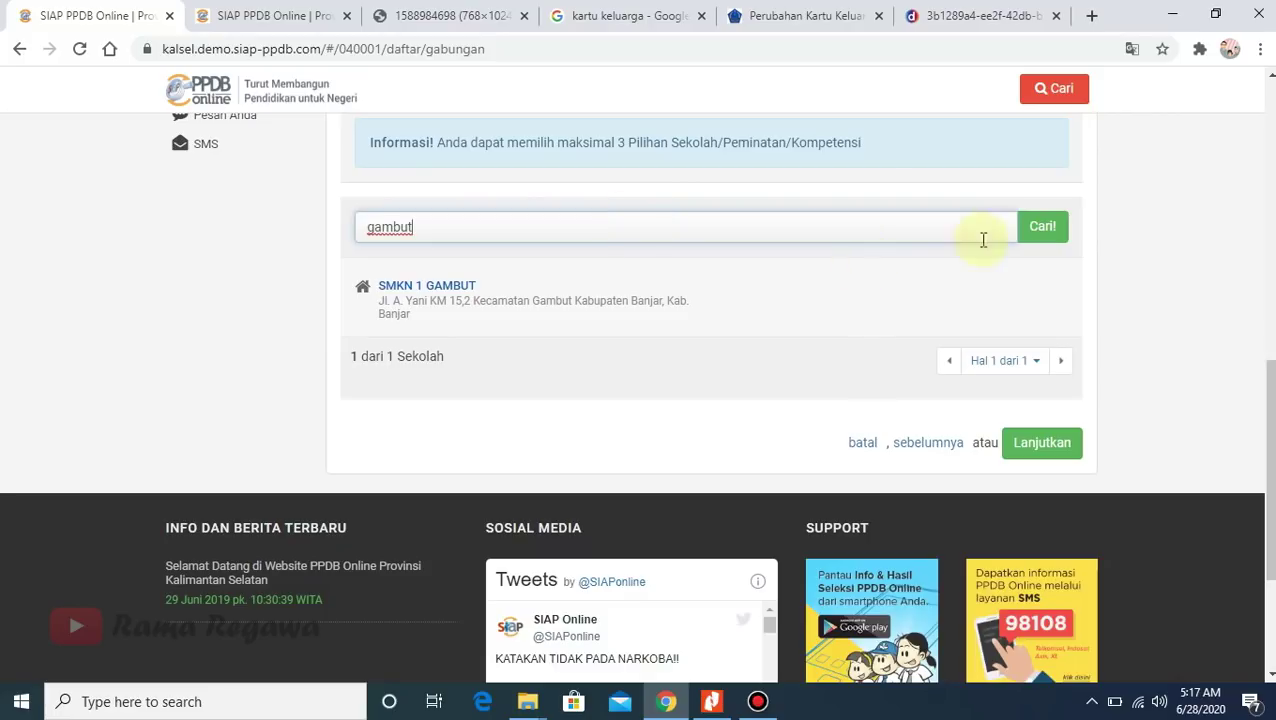
pyautogui.click(428, 285)
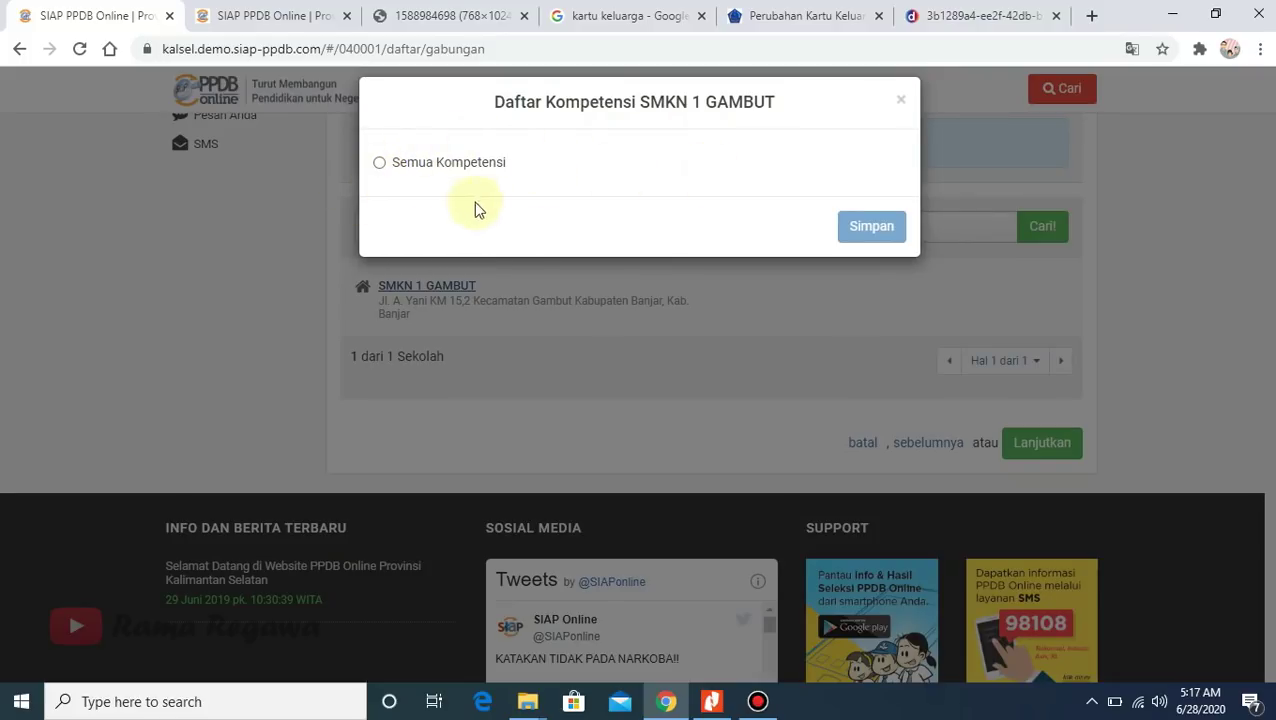
pyautogui.click(398, 164)
pyautogui.click(869, 226)
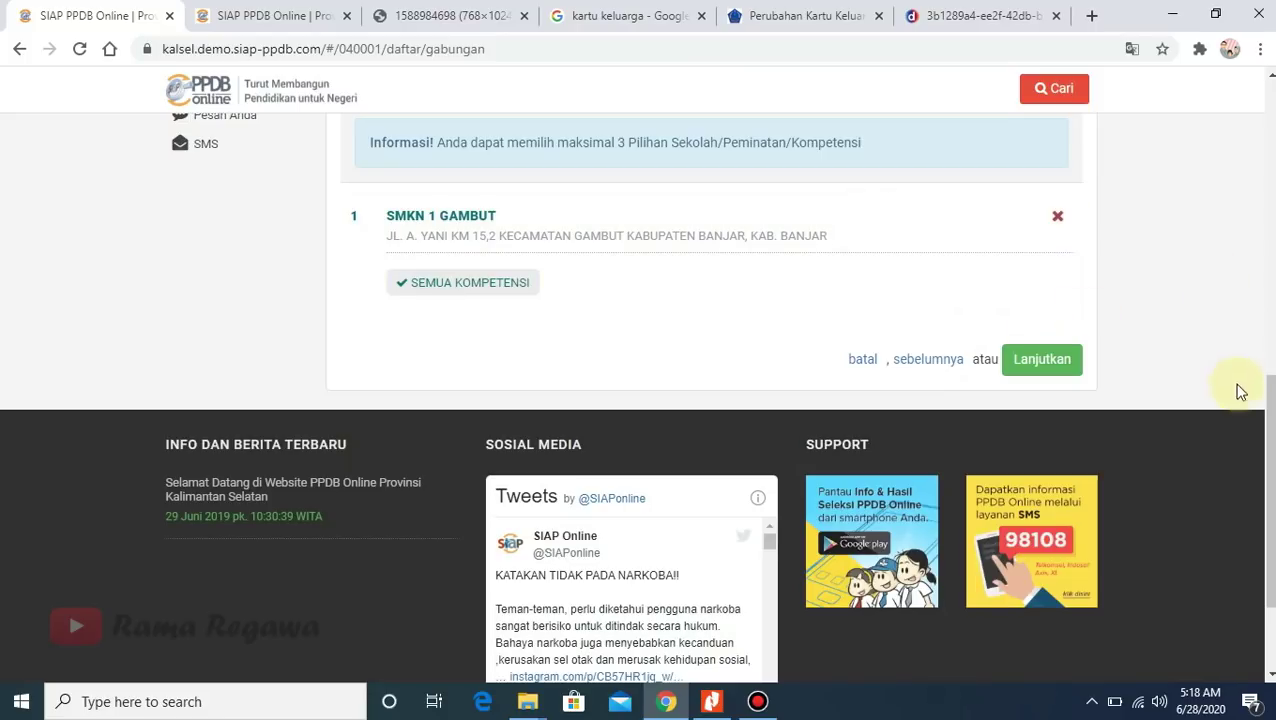
pyautogui.moveTo(1268, 468); pyautogui.dragTo(1272, 415)
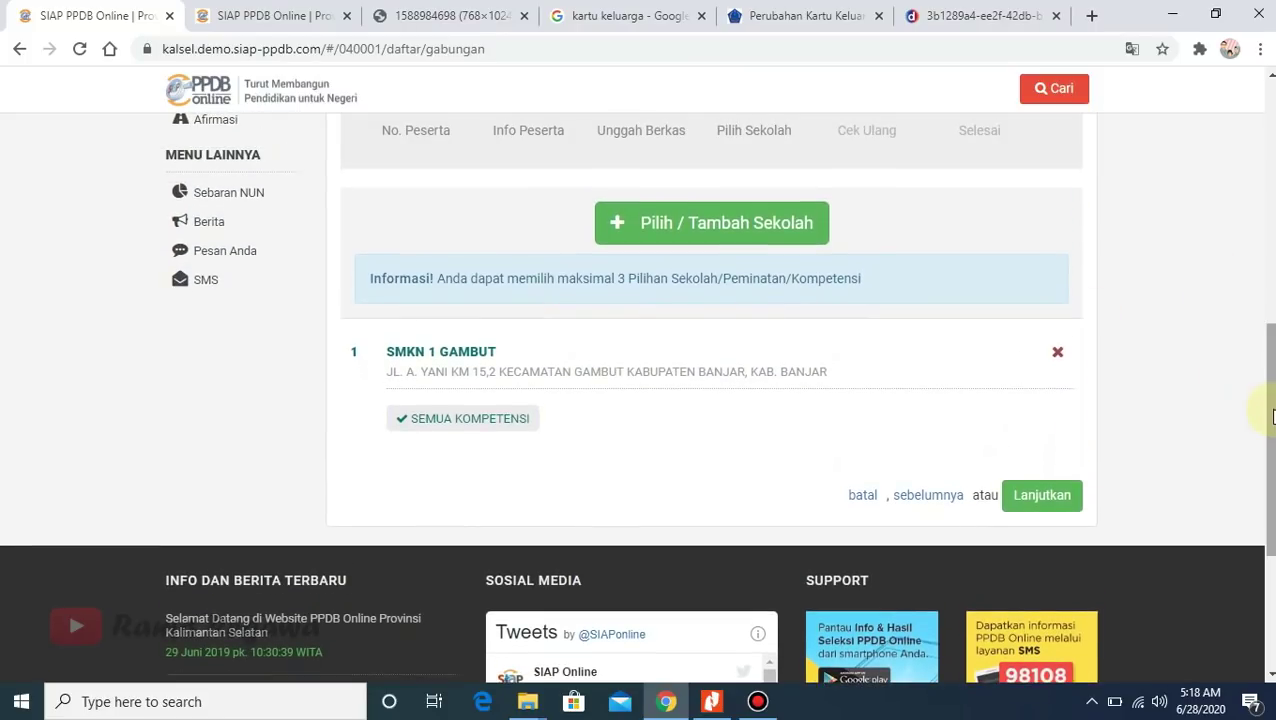
# - Search for another school, viewing SMKN 1 KERTAK HANYAR's competencies without choosing any
pyautogui.click(722, 238)
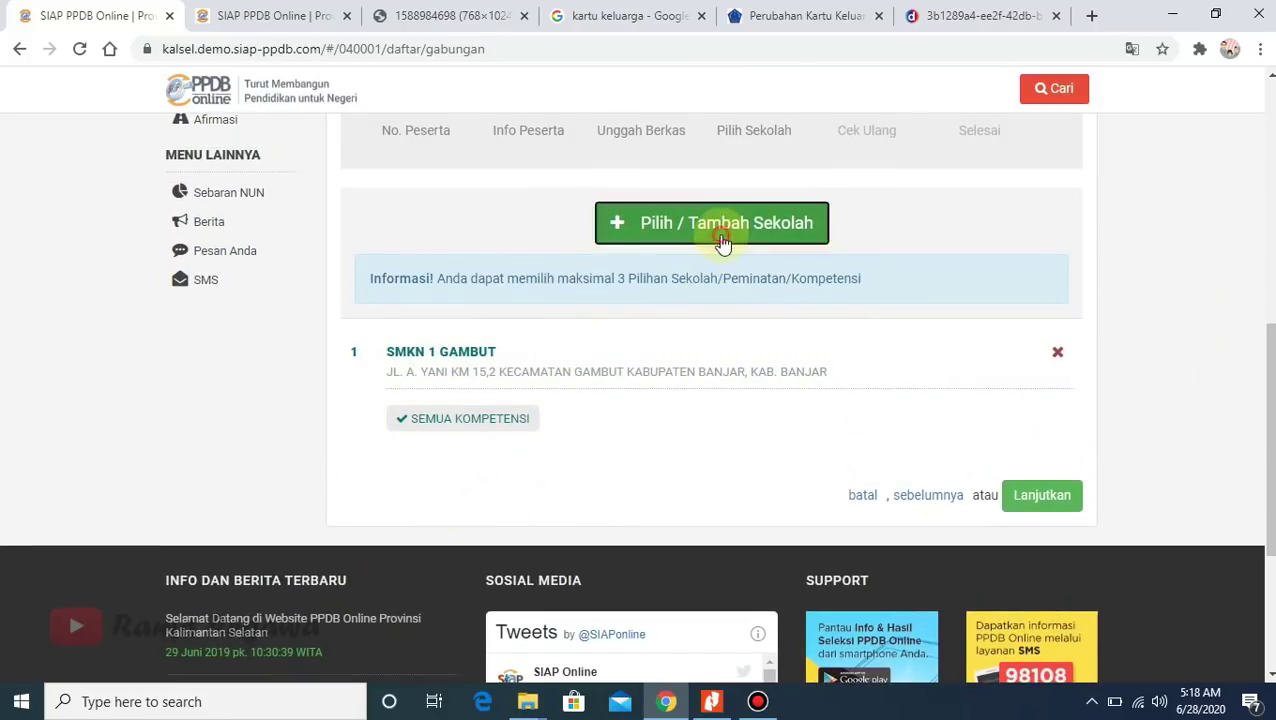
pyautogui.scroll(-1, 543, 398)
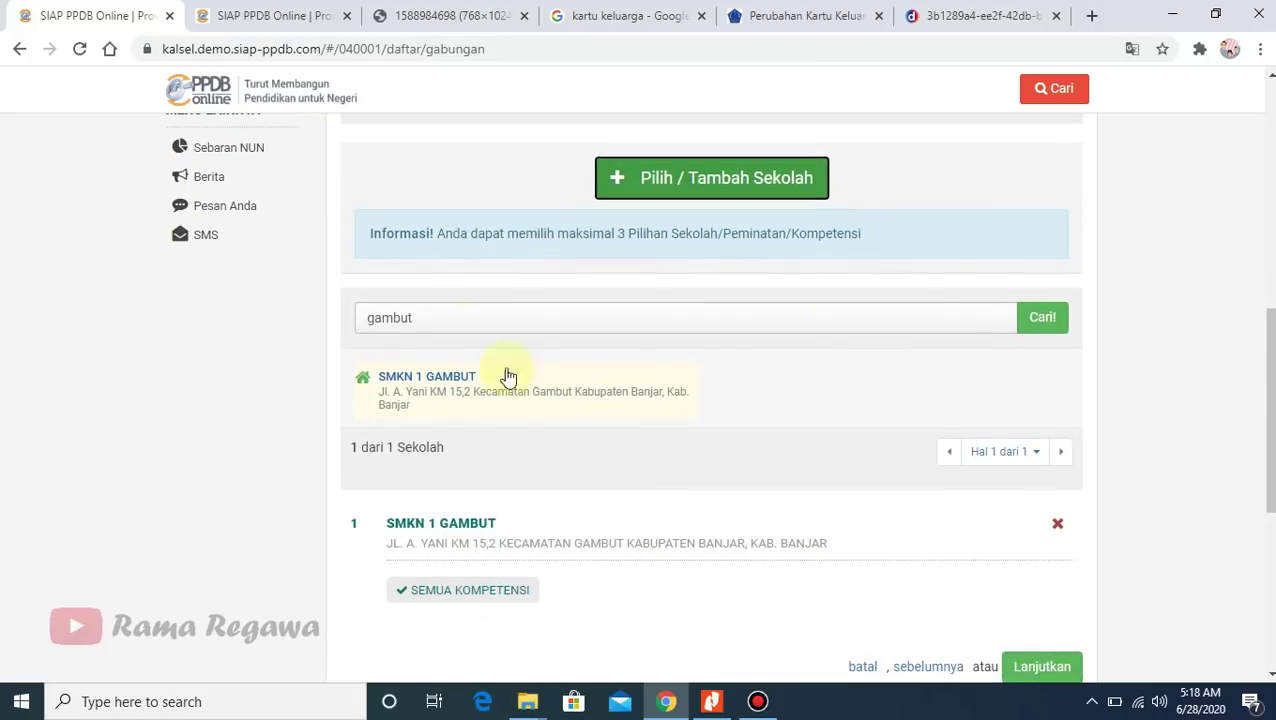
pyautogui.click(473, 323)
pyautogui.hotkey('ctrl', 'a')
pyautogui.write('k')
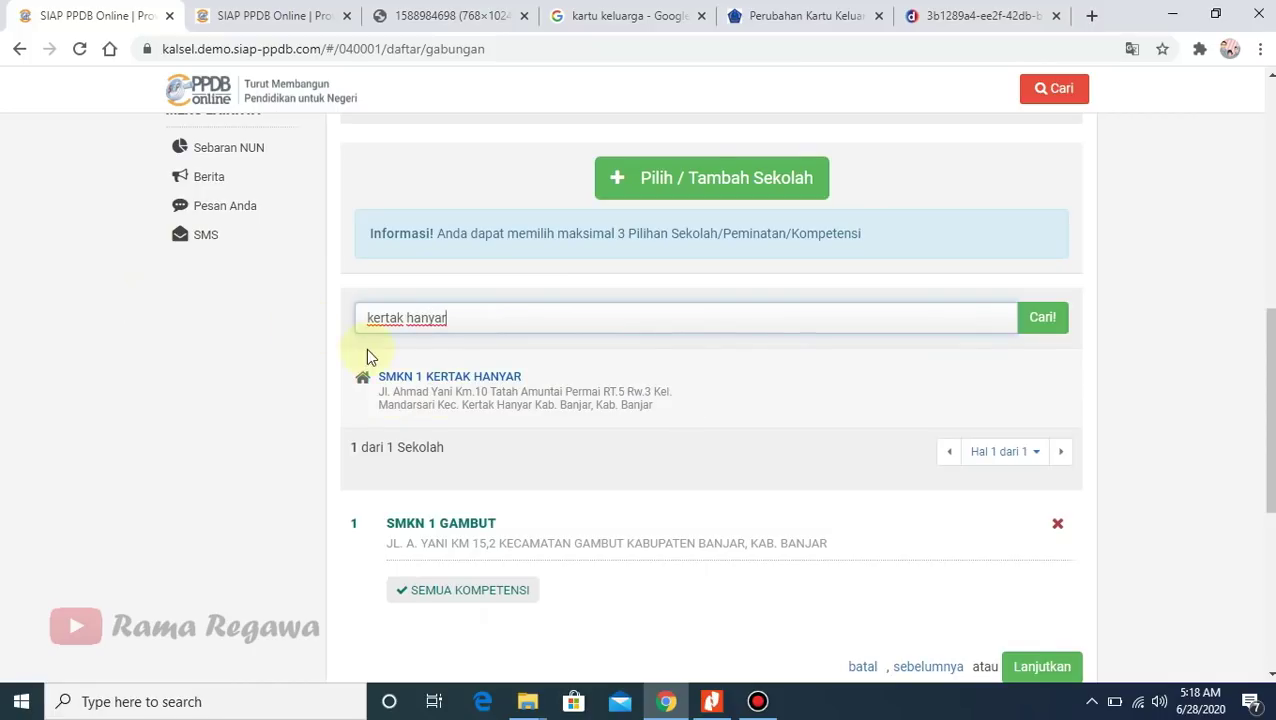
pyautogui.click(416, 377)
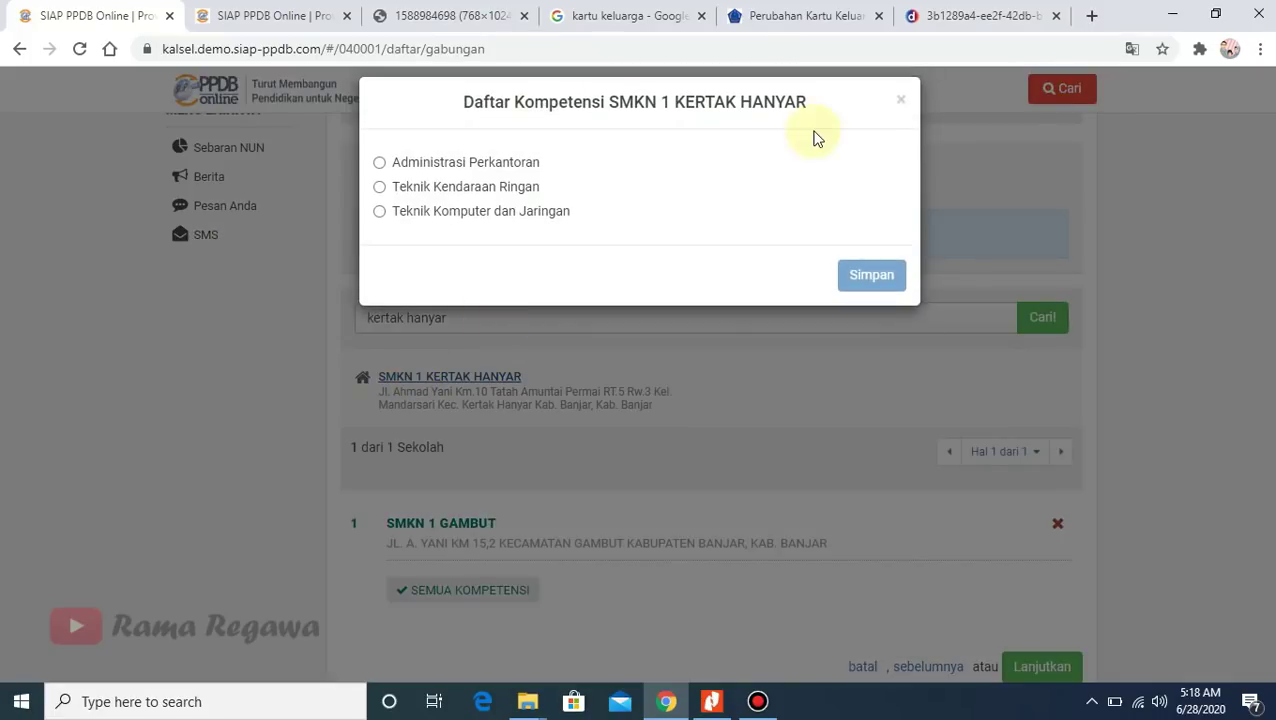
pyautogui.click(900, 100)
# - Save SMKN 1 SIMPANG EMPAT KAB. BANJAR, Teknik Komputer dan Jaringan, as the second choice
pyautogui.click(481, 319)
pyautogui.hotkey('ctrl', 'a')
pyautogui.write('s')
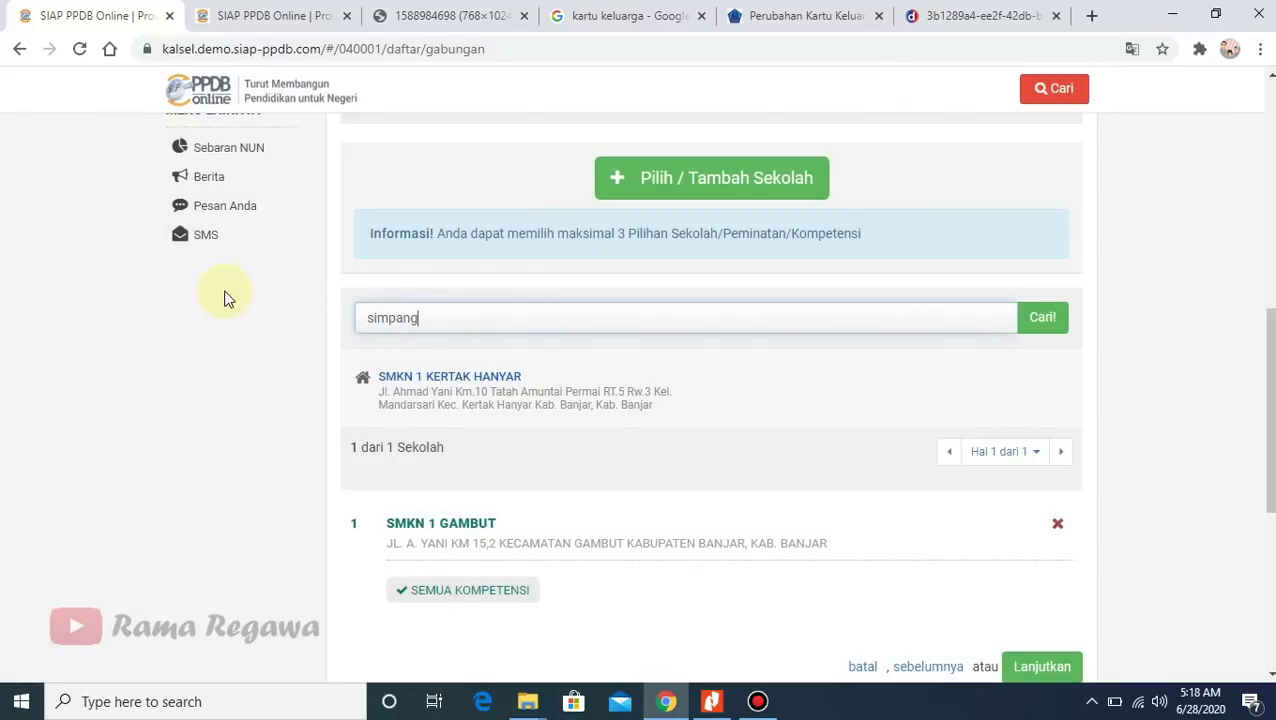
pyautogui.press('Return')
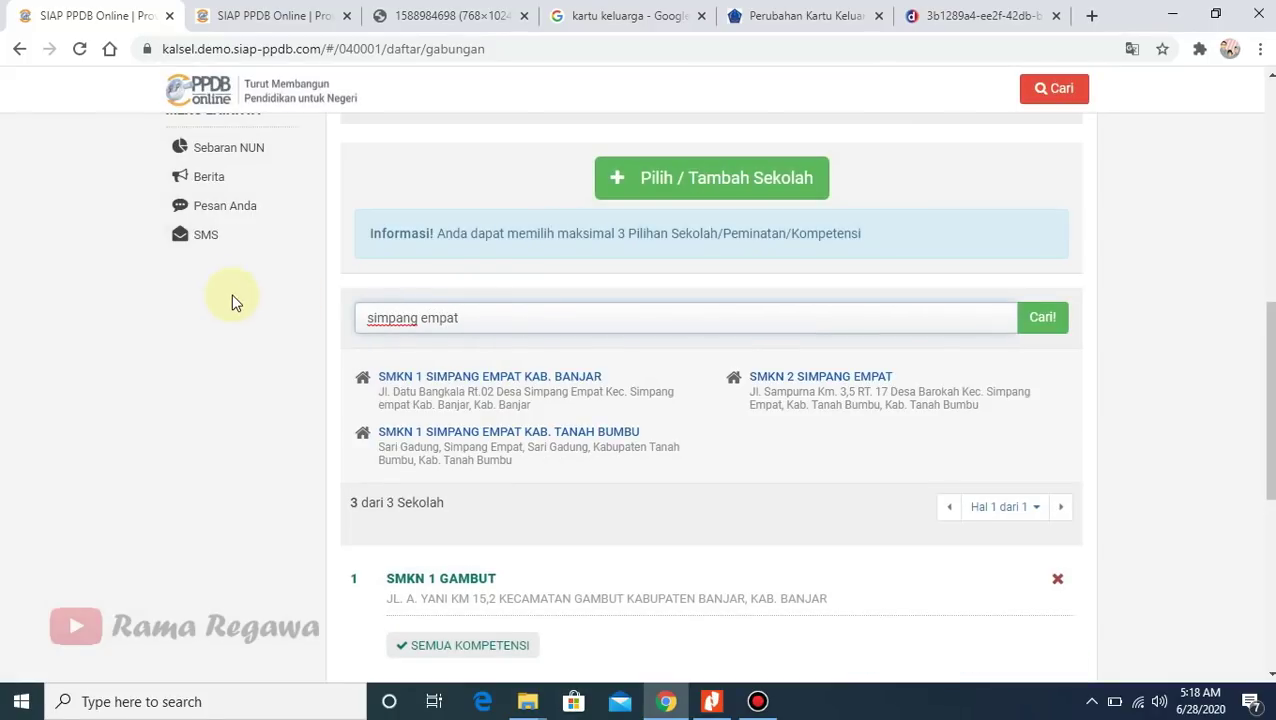
pyautogui.click(478, 384)
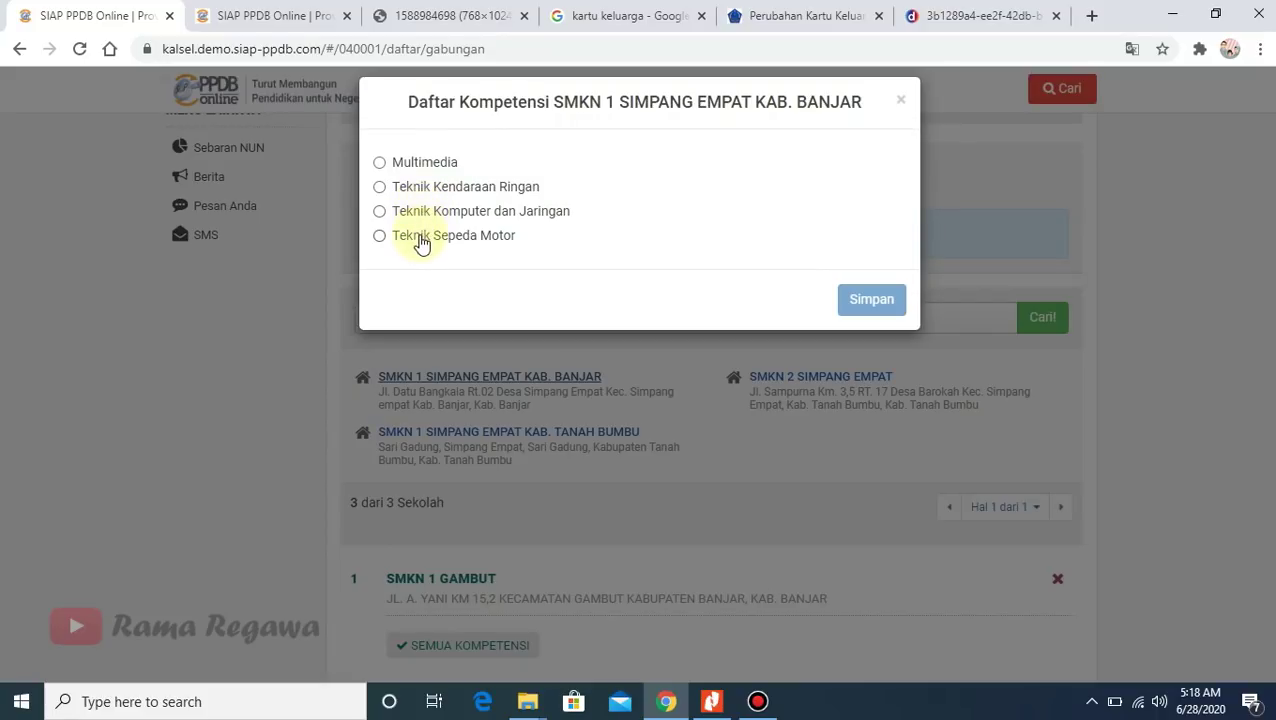
pyautogui.click(392, 212)
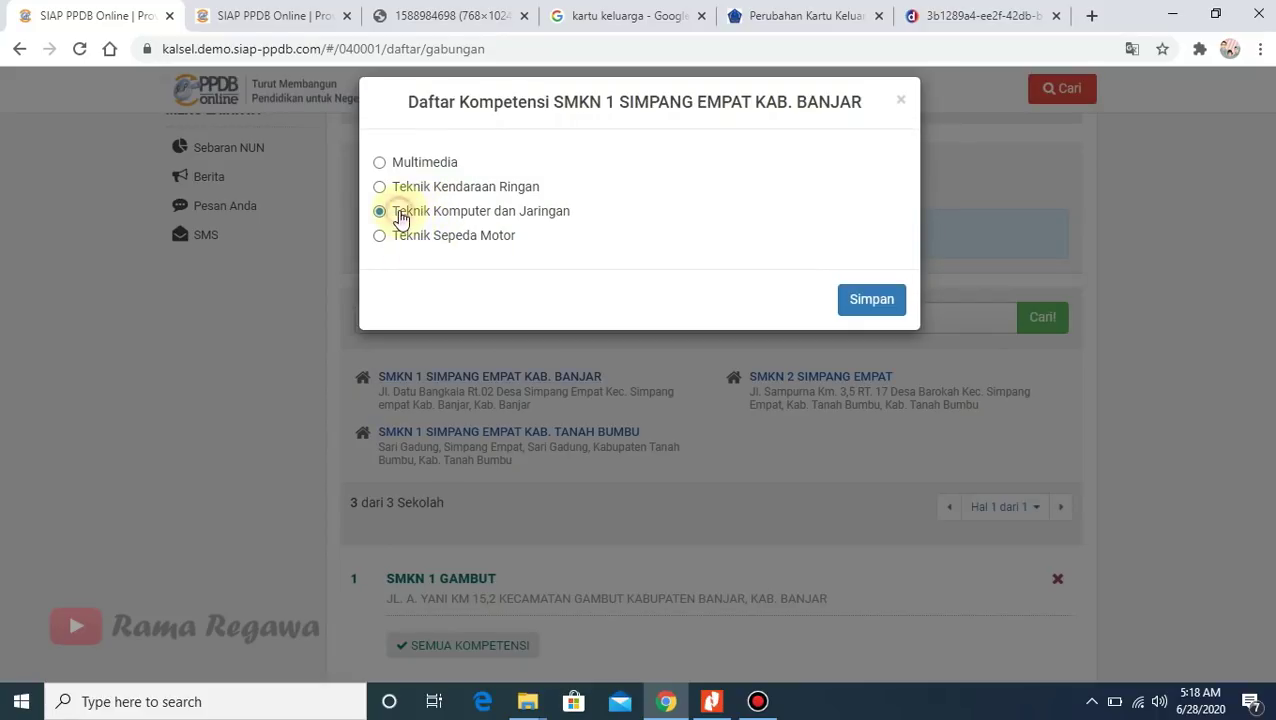
pyautogui.click(863, 299)
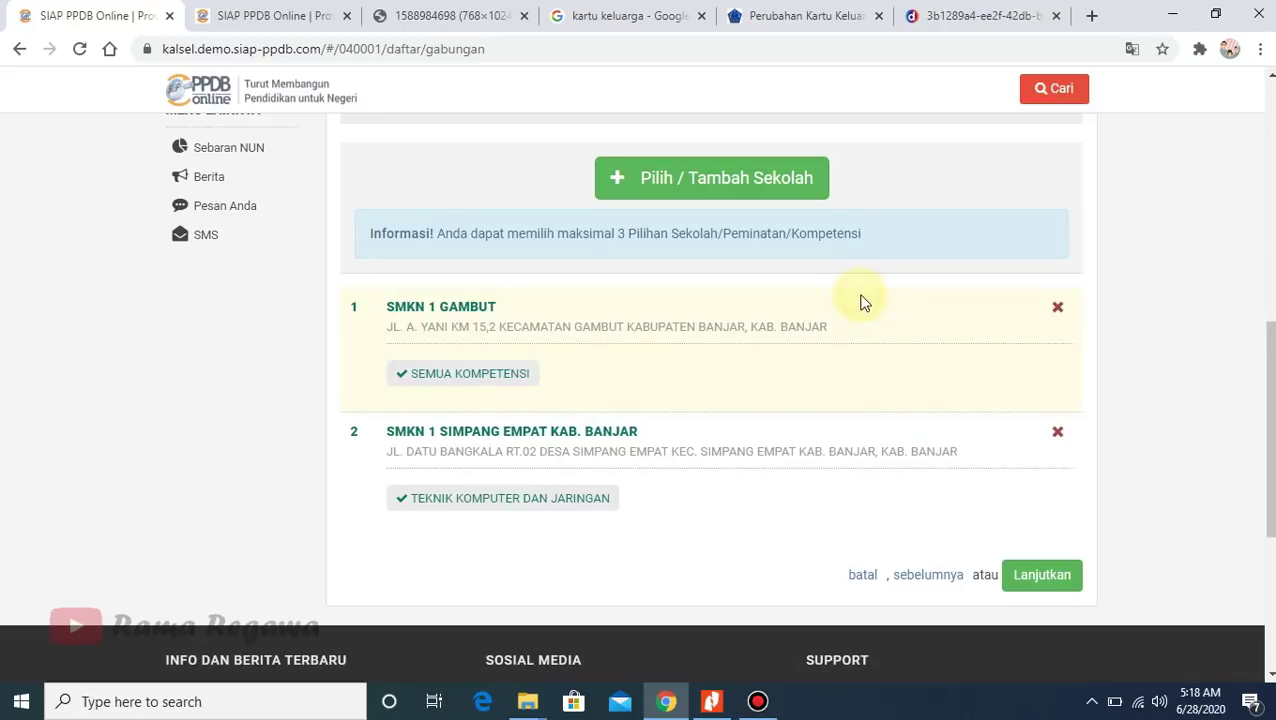
# - Reopen Pilih / Tambah Sekolah, showing the 'simpang empat' results above the two saved choices
pyautogui.scroll(-1, 1239, 375)
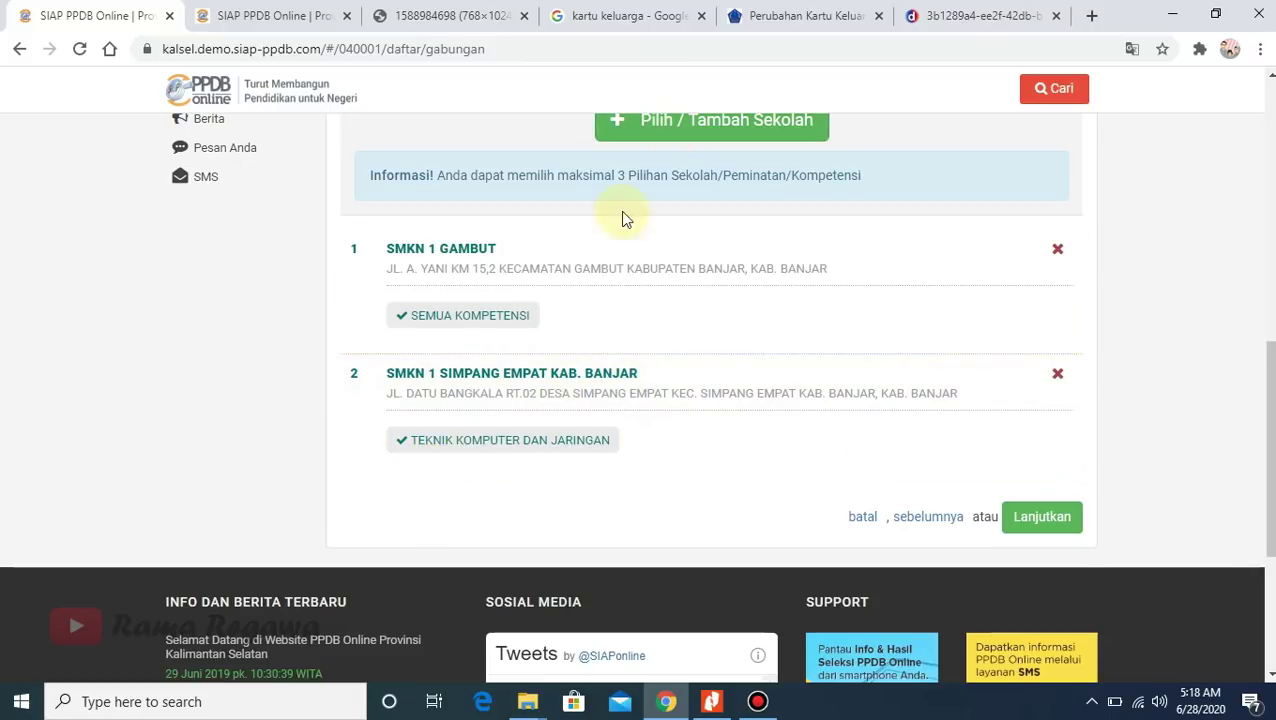
pyautogui.click(706, 125)
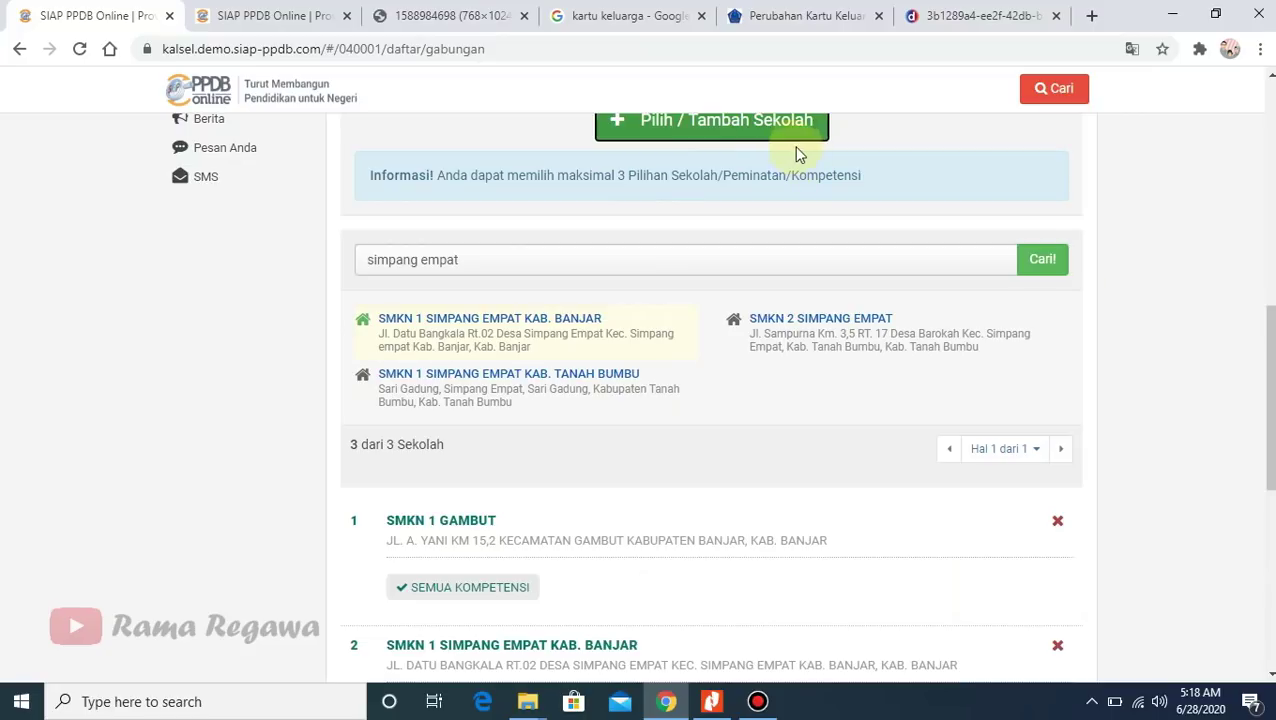
pyautogui.scroll(-2, 1266, 400)
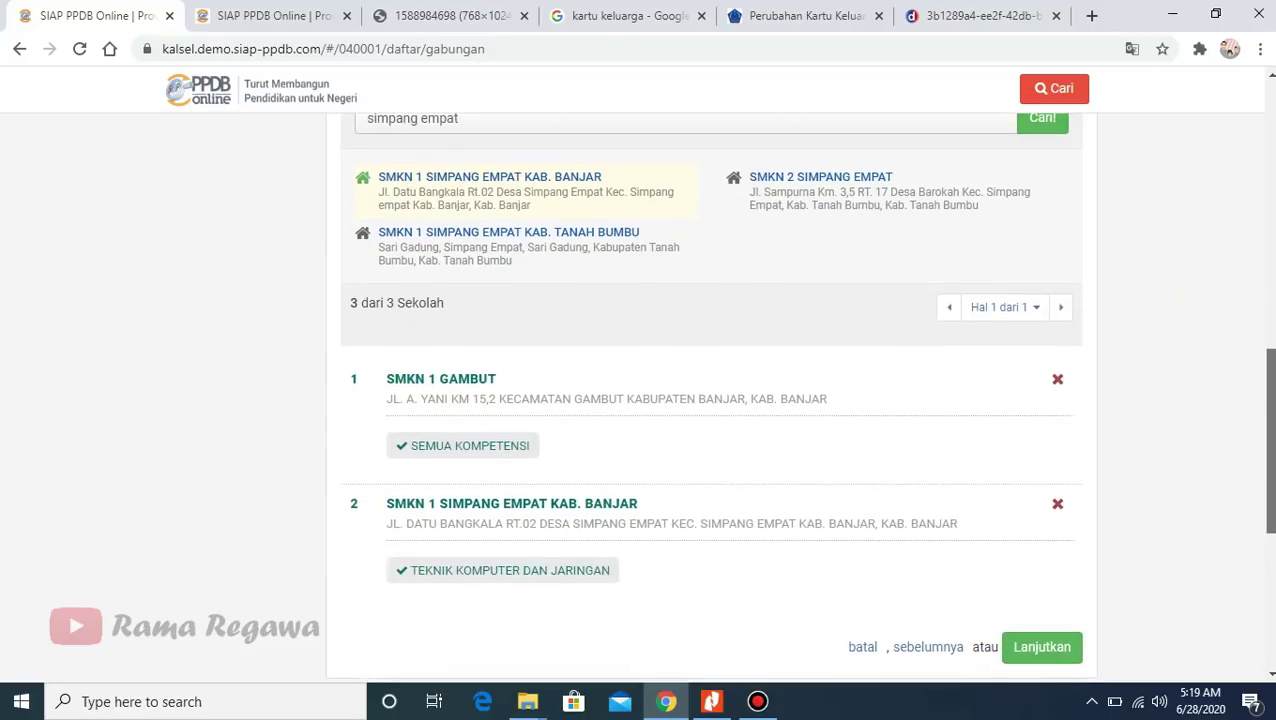
pyautogui.moveTo(1270, 405); pyautogui.dragTo(1270, 370)
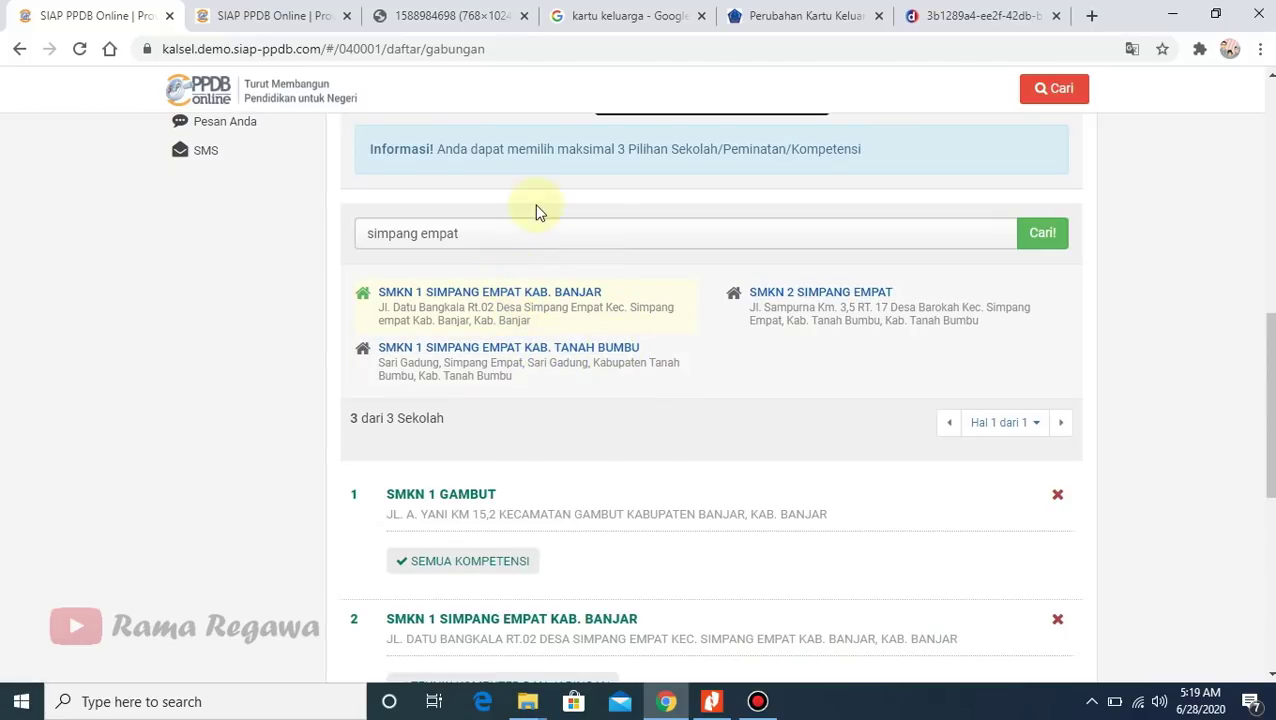
pyautogui.click(711, 701)
pyautogui.scroll(-1, 608, 452)
pyautogui.scroll(1, 608, 452)
pyautogui.scroll(-6, 769, 370)
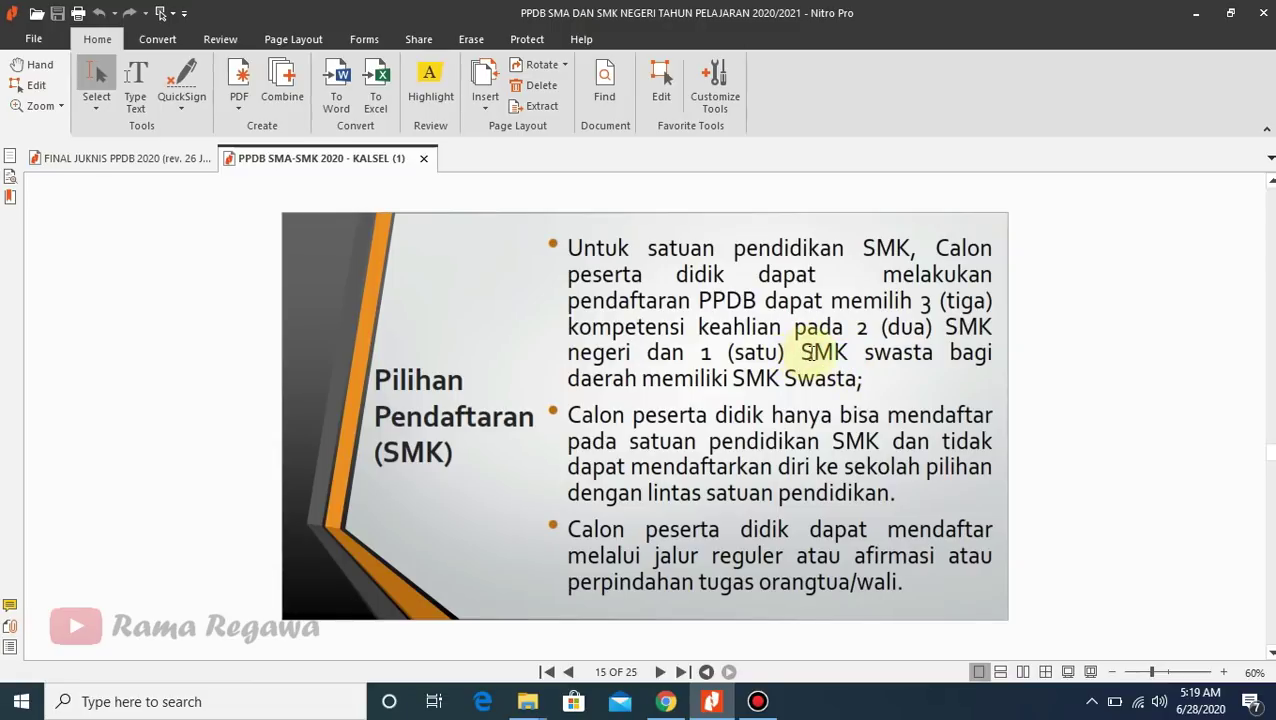
pyautogui.moveTo(806, 351); pyautogui.dragTo(857, 375)
pyautogui.click(875, 371)
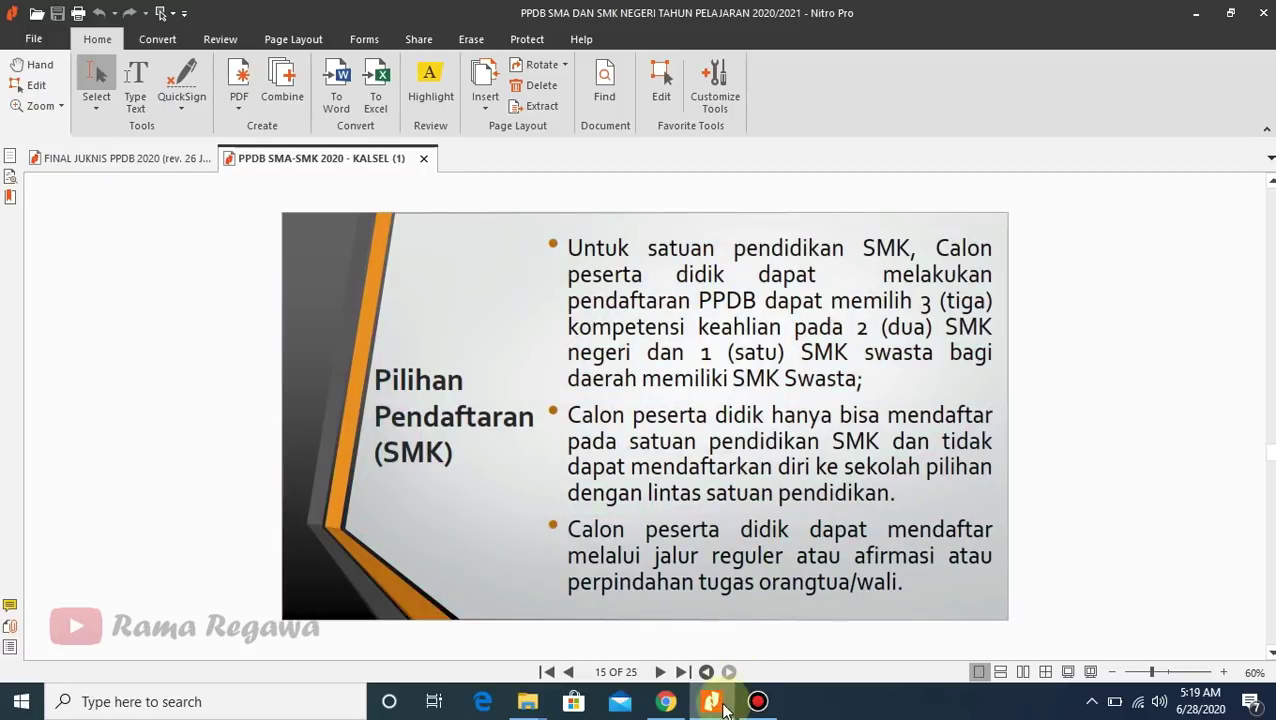
pyautogui.click(666, 701)
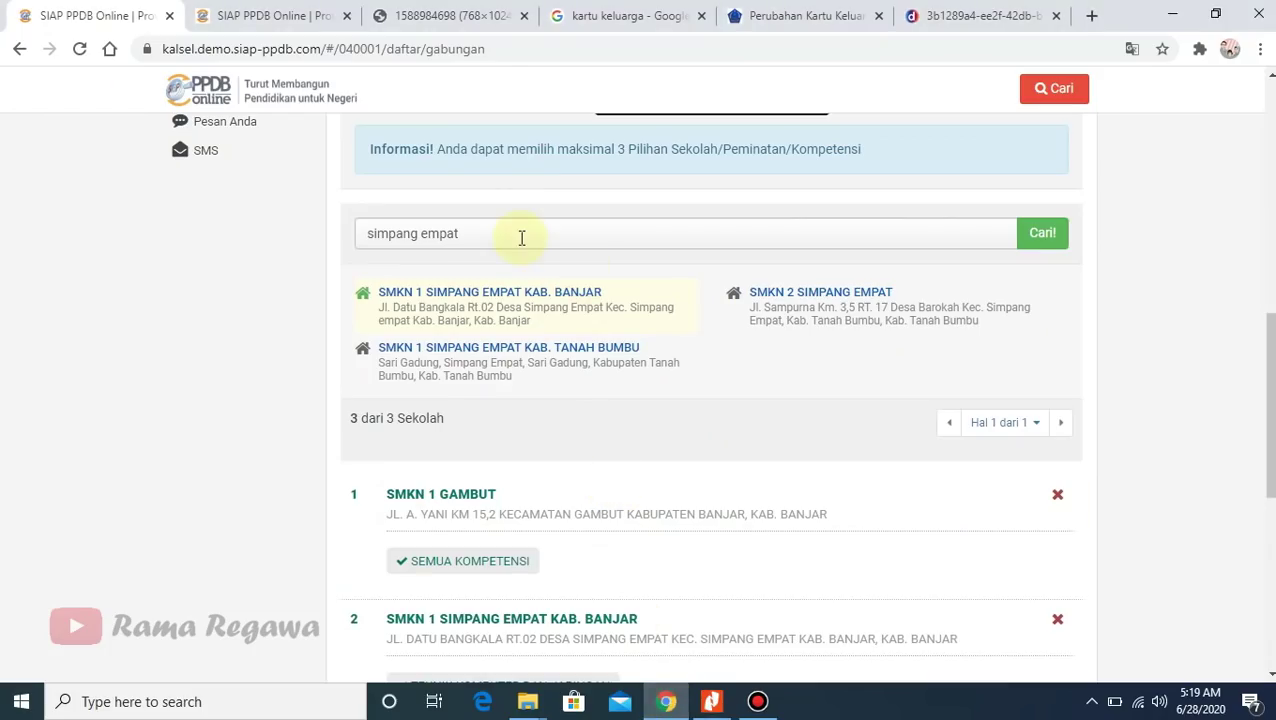
# - Search 'pgri' and save SMKS PGRI 1 MARTAPURA with Semua Kompetensi as the third choice
pyautogui.moveTo(505, 237); pyautogui.dragTo(363, 228)
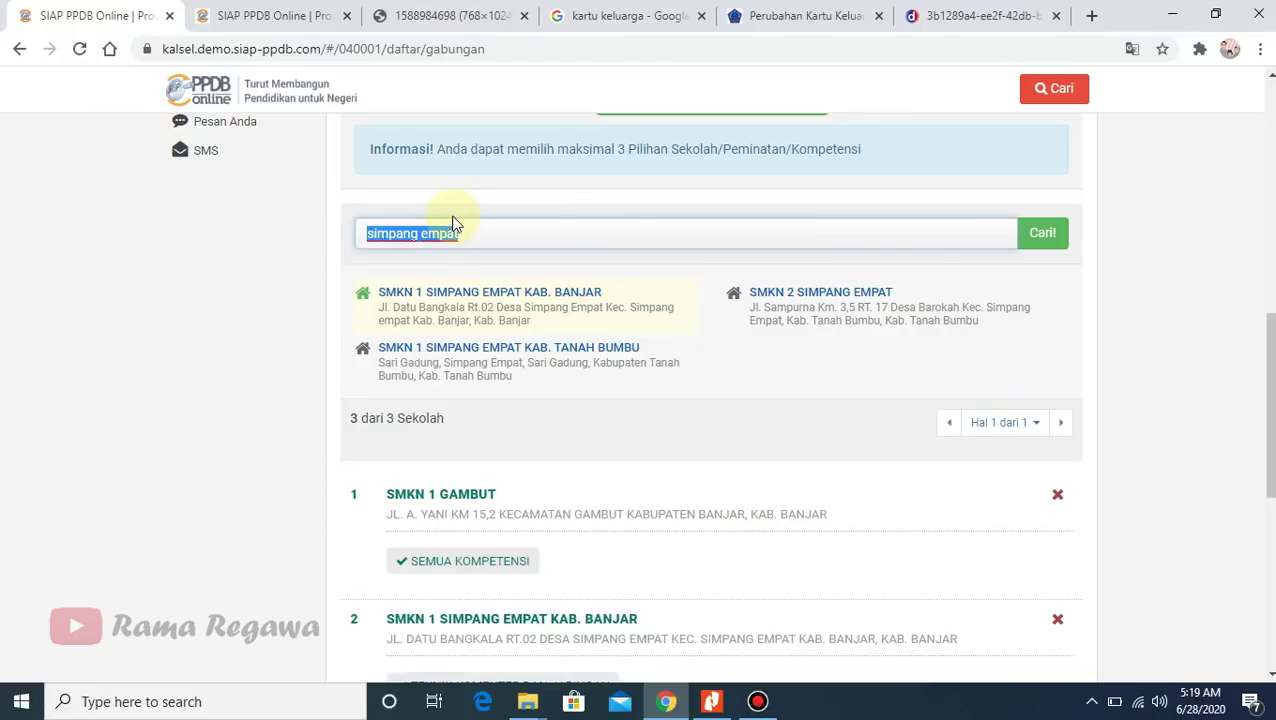
pyautogui.write('pgri')
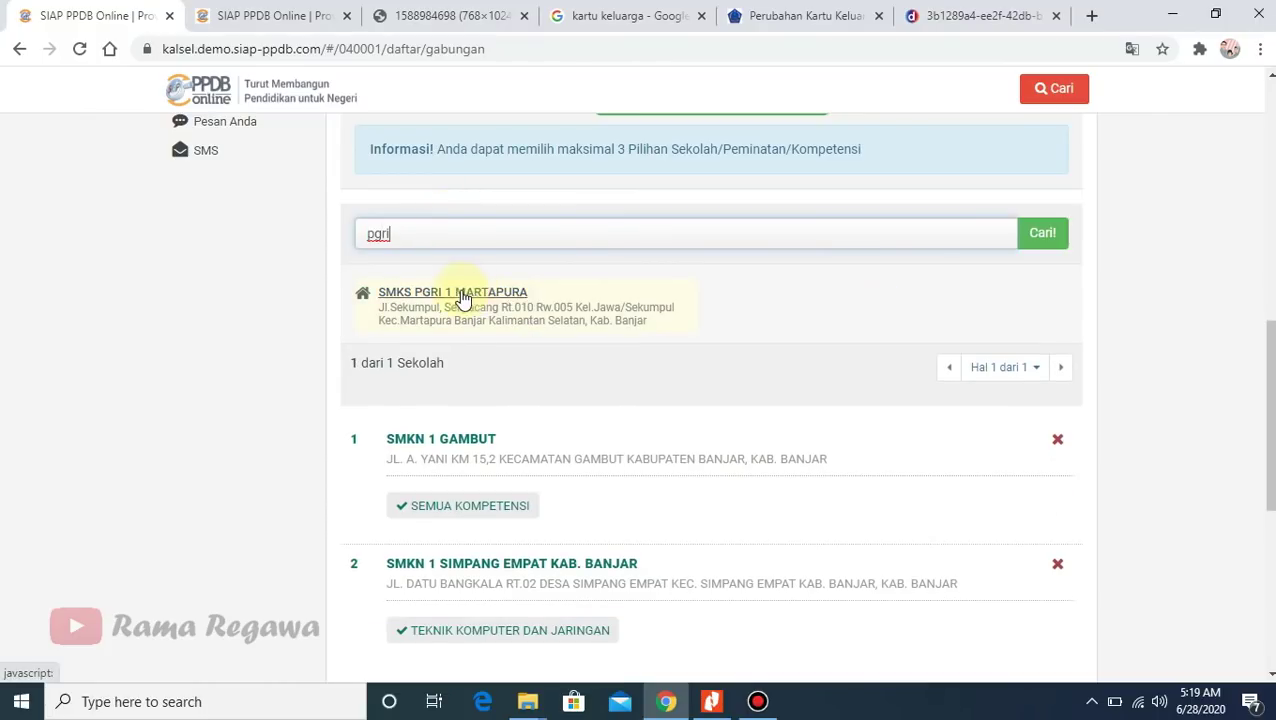
pyautogui.click(251, 297)
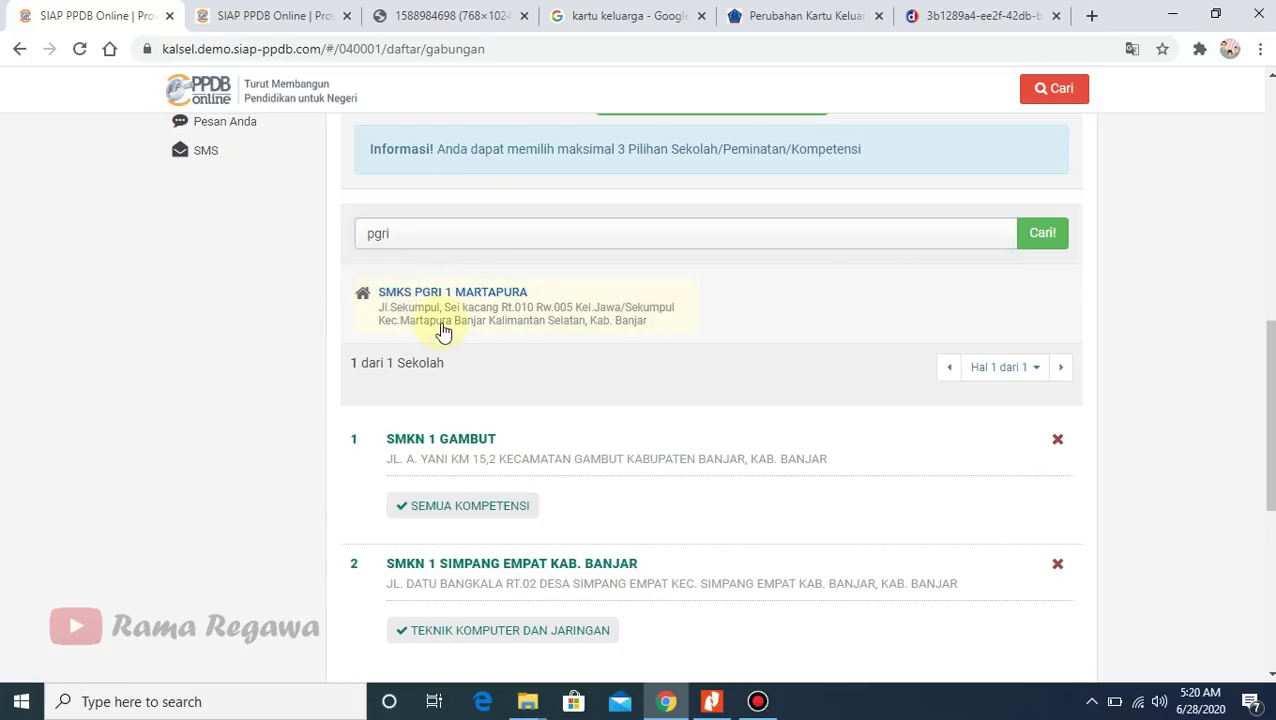
pyautogui.moveTo(408, 241); pyautogui.dragTo(275, 225)
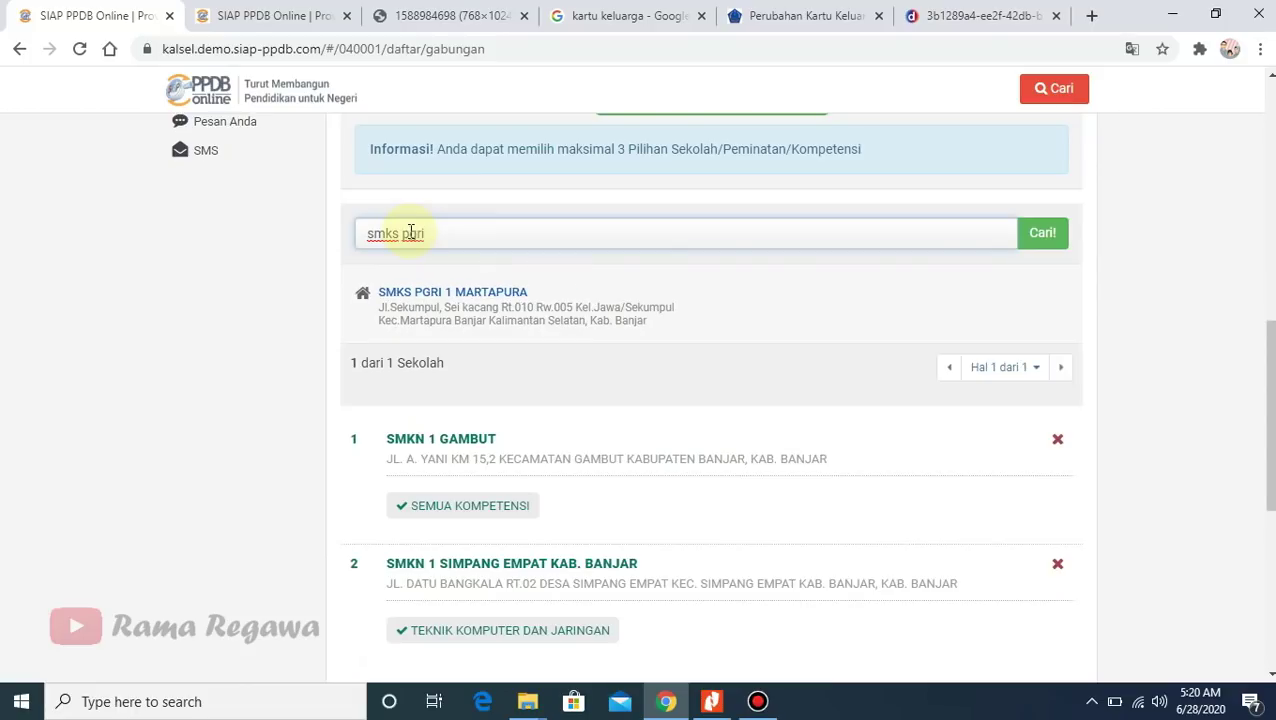
pyautogui.click(467, 293)
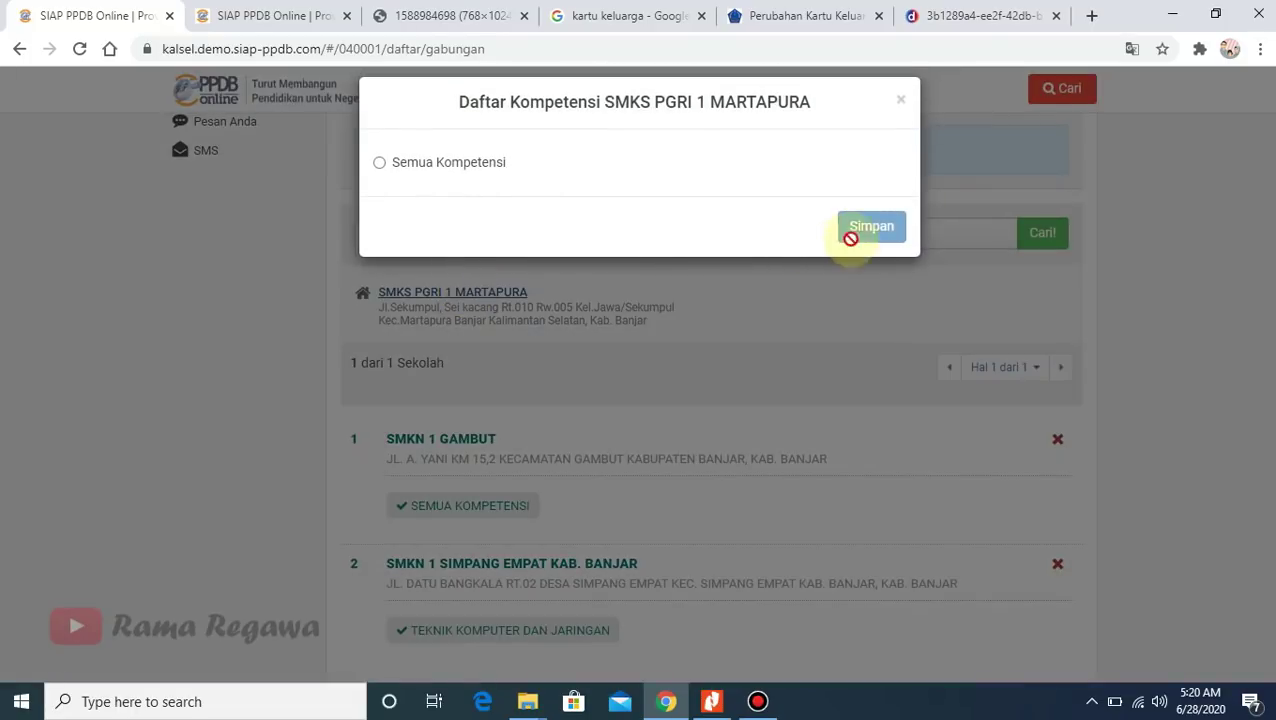
pyautogui.click(449, 166)
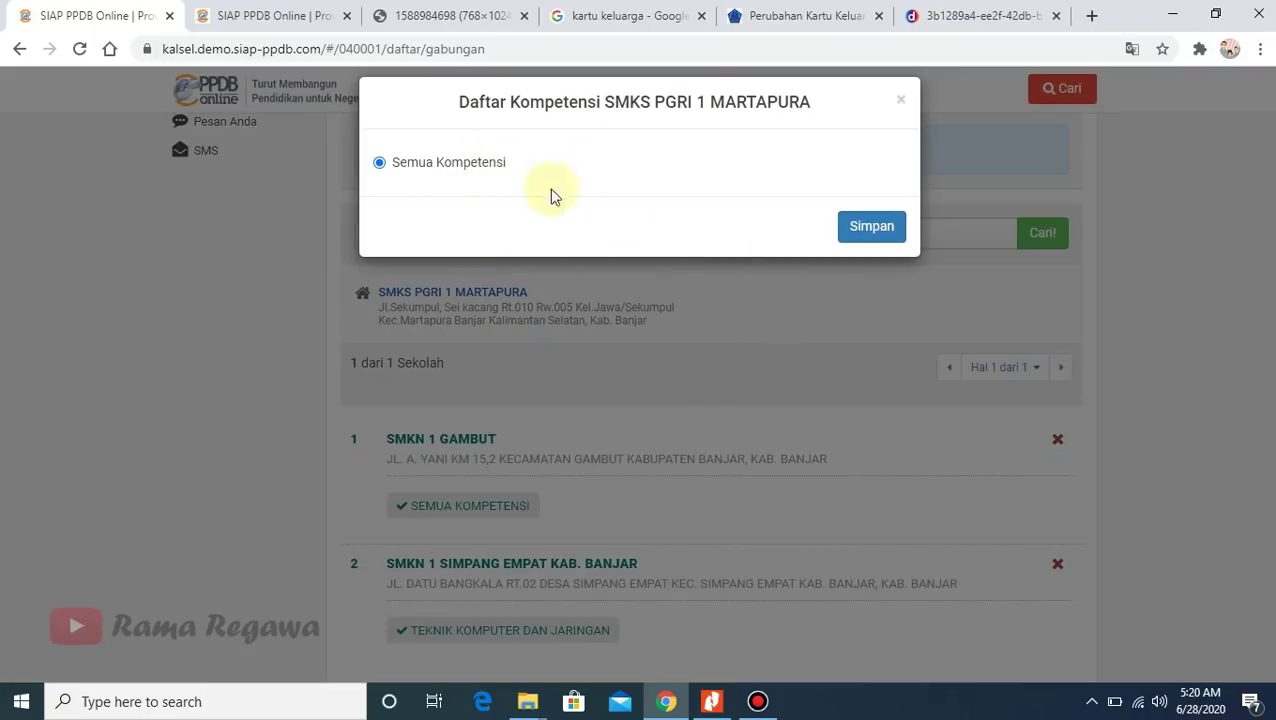
pyautogui.click(871, 238)
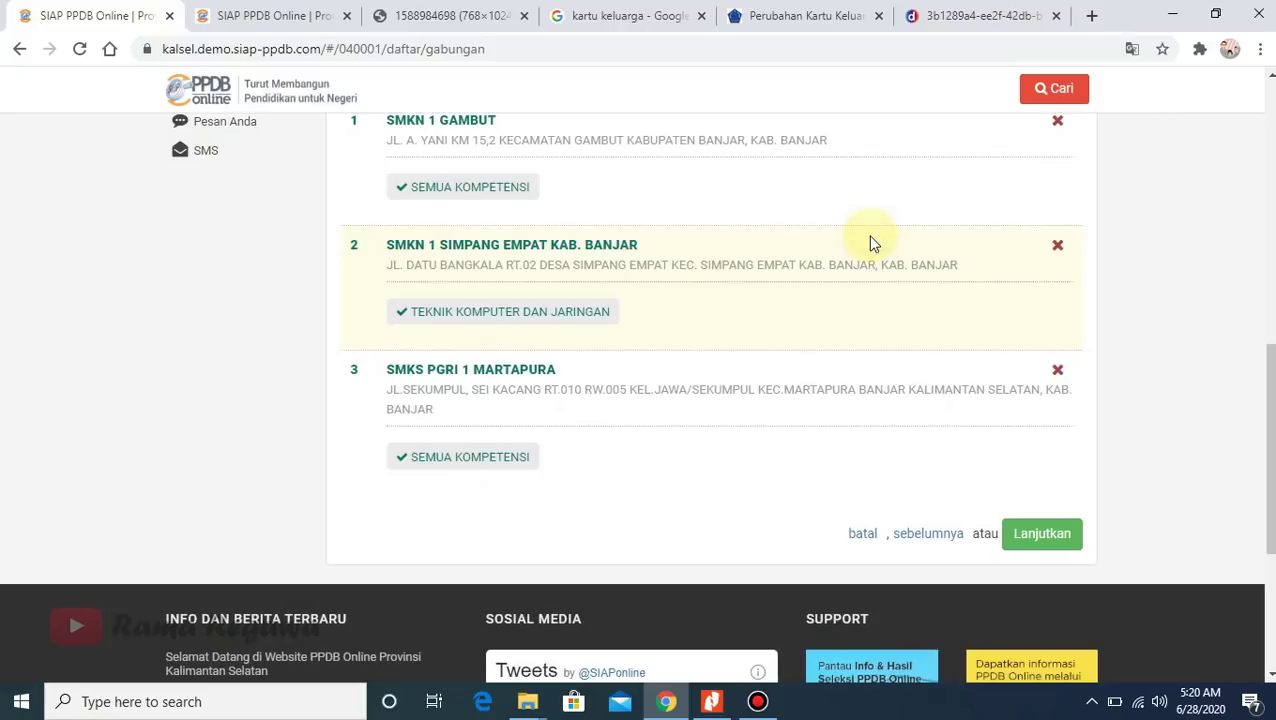
pyautogui.scroll(2, 1267, 400)
pyautogui.moveTo(1270, 400)
pyautogui.mouseDown()
pyautogui.moveTo(1270, 418)
pyautogui.moveTo(1270, 385)
pyautogui.moveTo(1268, 480)
pyautogui.moveTo(1265, 408)
pyautogui.moveTo(1265, 420)
pyautogui.mouseUp()
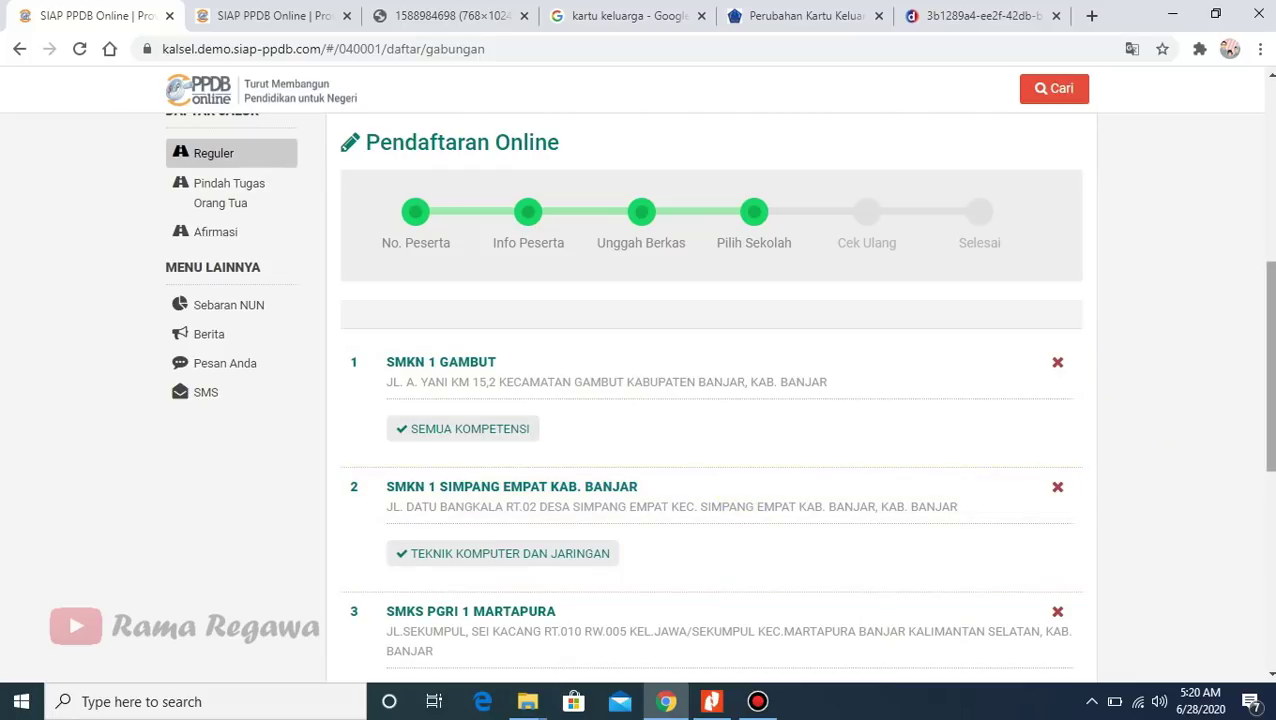
pyautogui.scroll(-1, 718, 394)
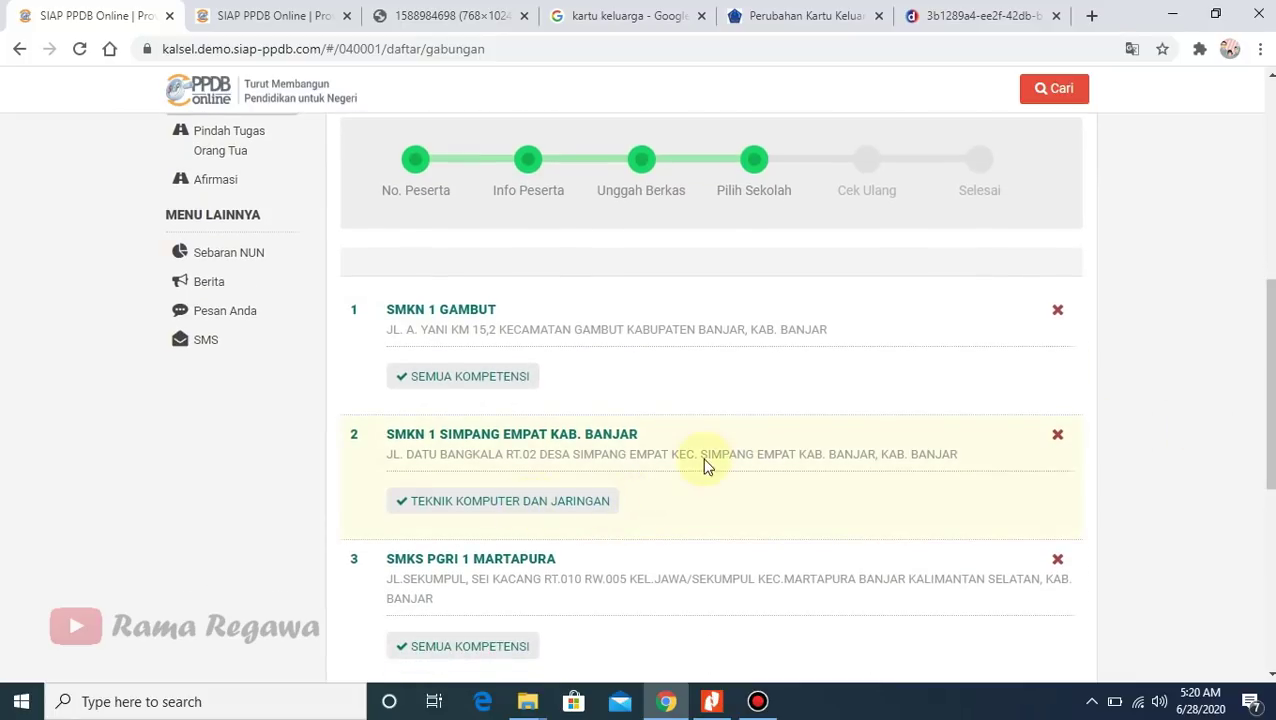
pyautogui.scroll(-1, 711, 400)
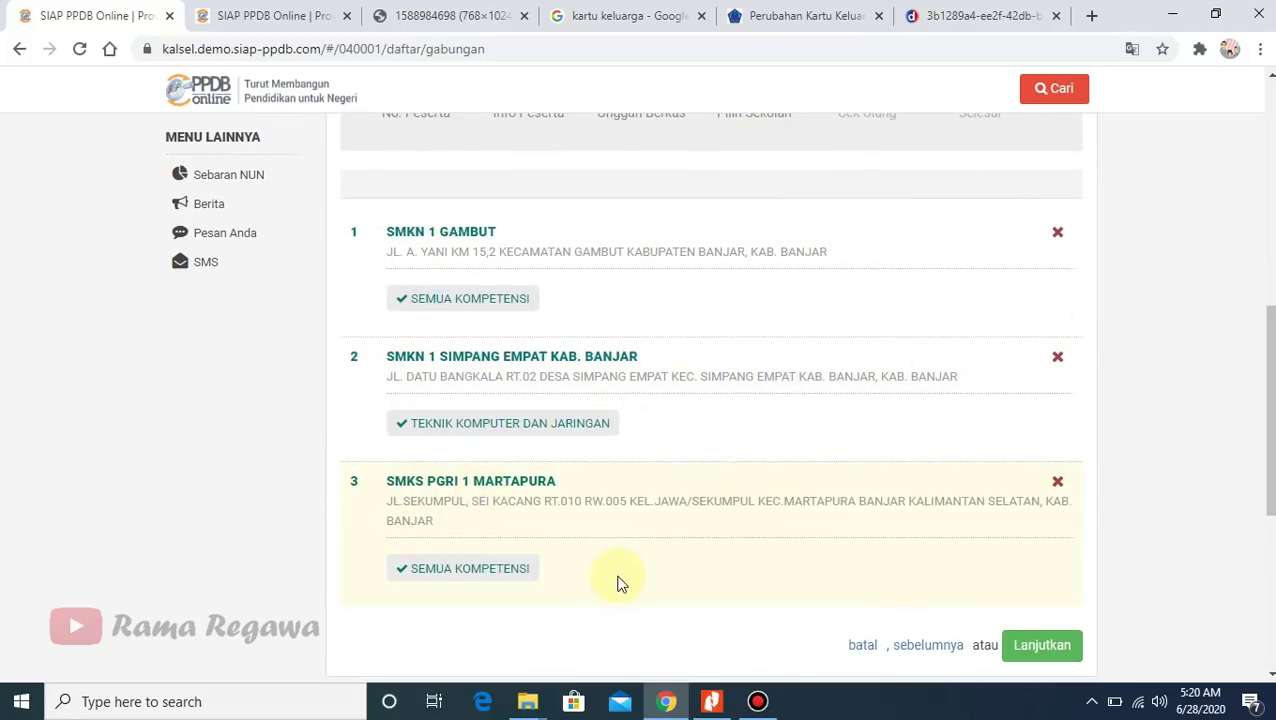
pyautogui.moveTo(1267, 400)
pyautogui.mouseDown()
pyautogui.moveTo(1267, 356)
pyautogui.moveTo(1267, 389)
pyautogui.mouseUp()
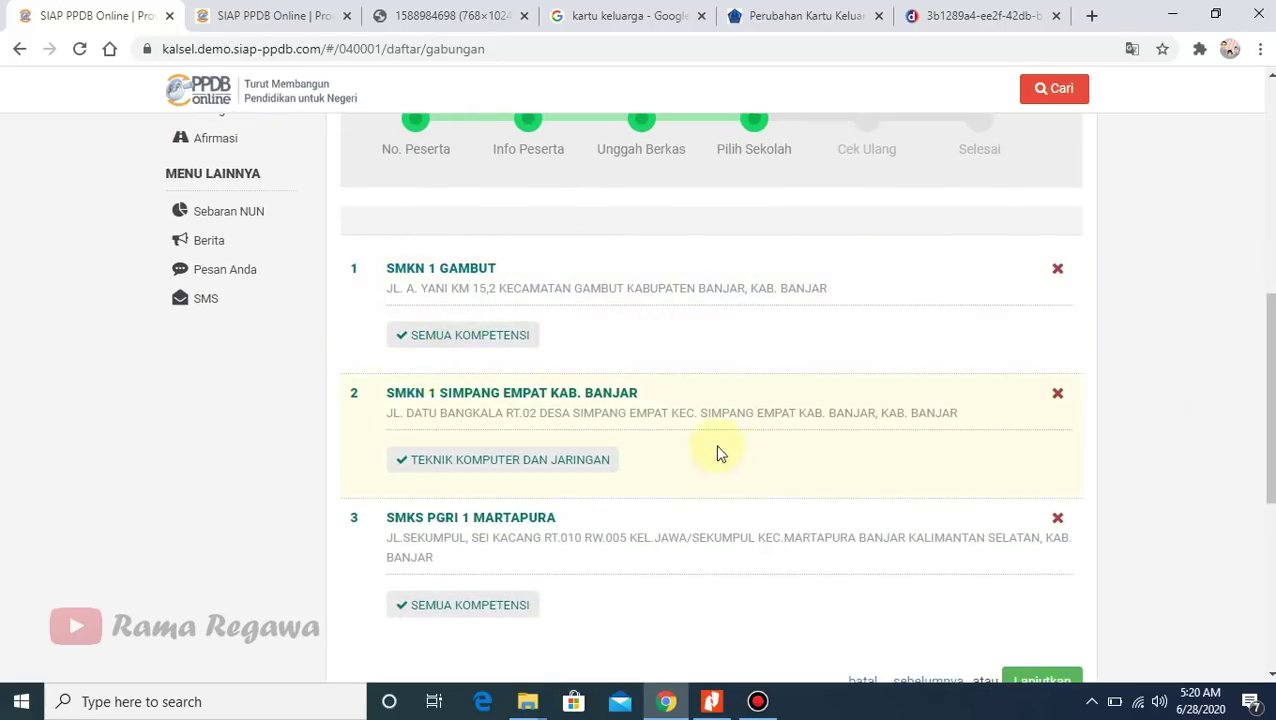
# - Remove SMKN 1 SIMPANG EMPAT KAB. BANJAR and SMKS PGRI 1 MARTAPURA from the school choices
pyautogui.click(1057, 394)
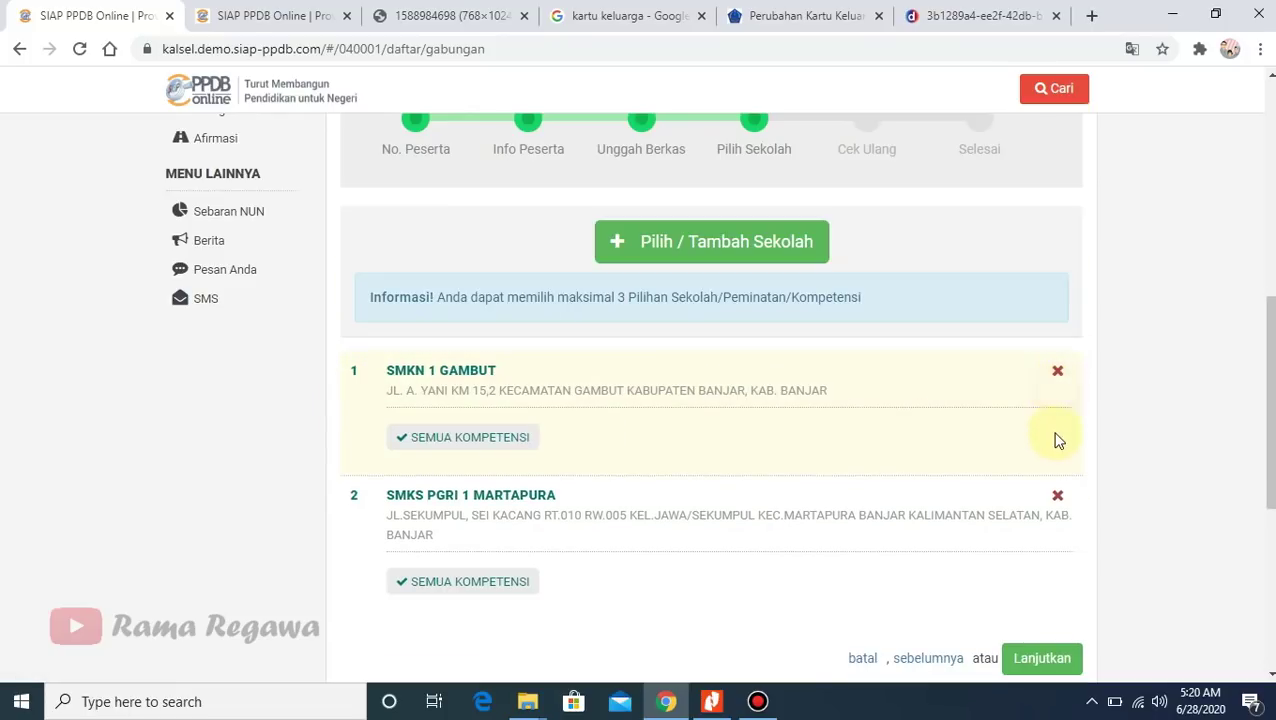
pyautogui.click(1057, 494)
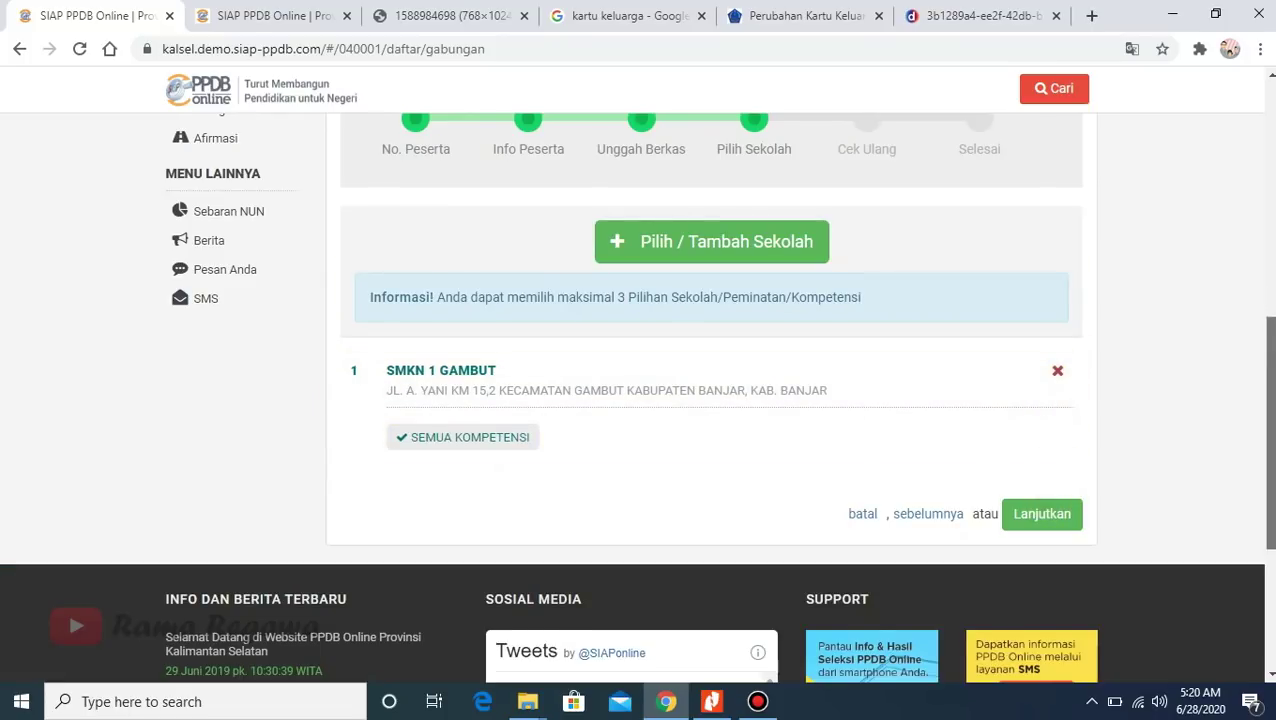
pyautogui.scroll(1, 1036, 347)
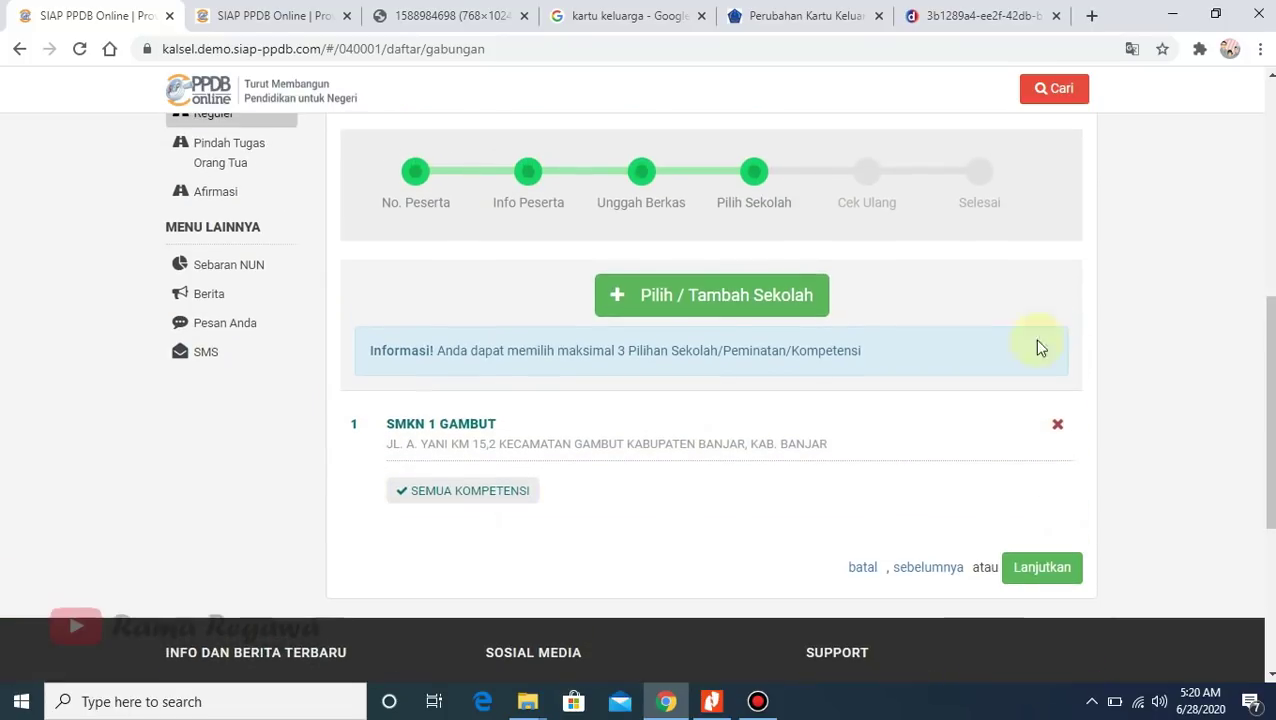
# - Search 'gambut' and open SMKN 1 GAMBUT, closing its competency list without choosing
pyautogui.click(707, 300)
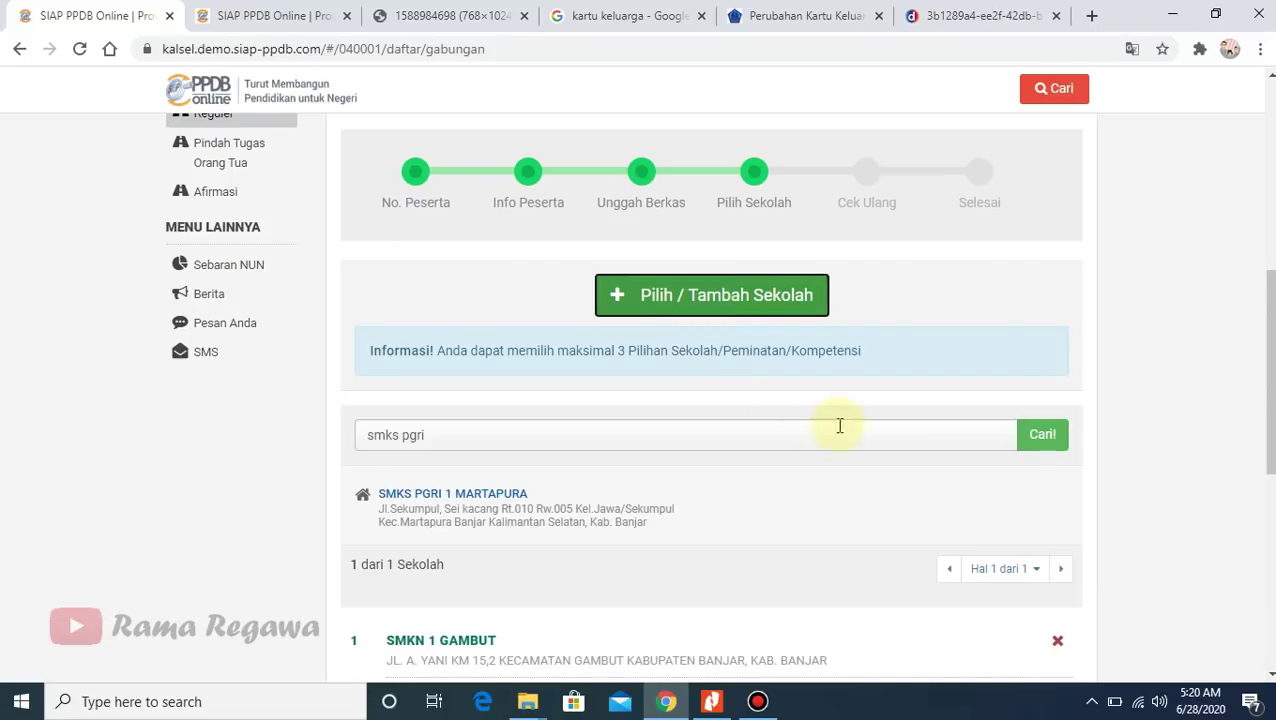
pyautogui.tripleClick(453, 448)
pyautogui.write('gambut')
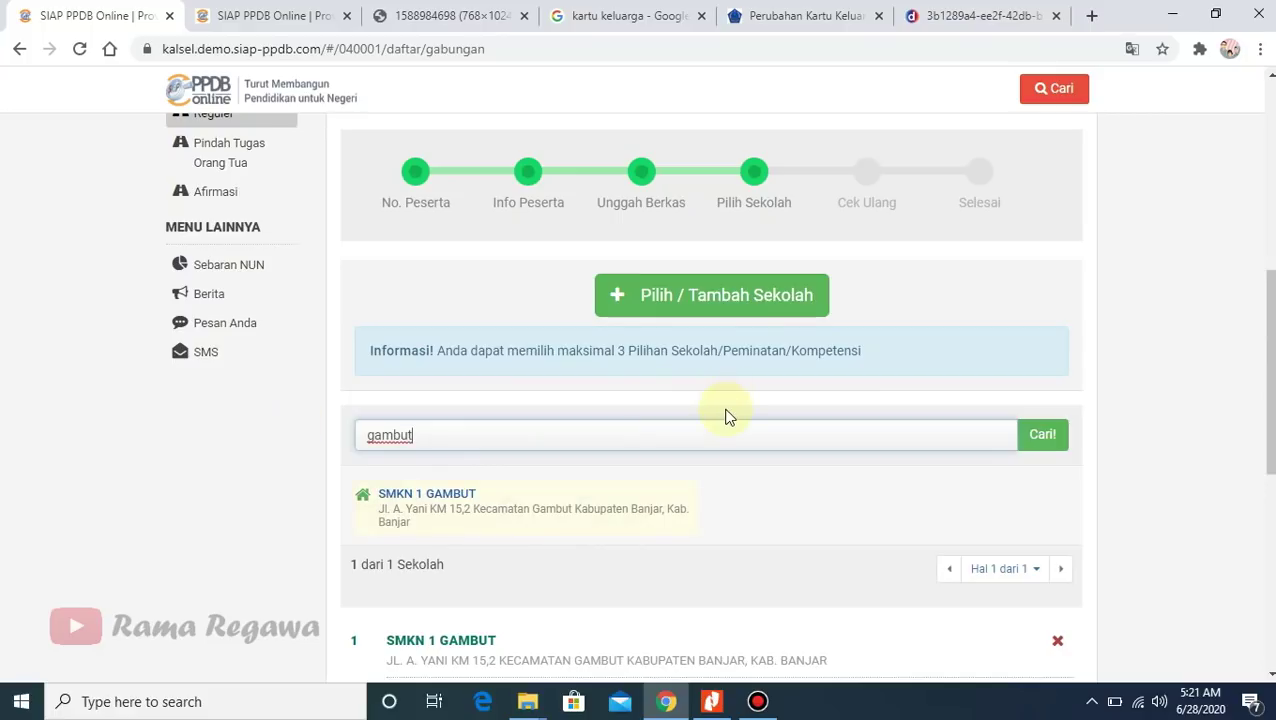
pyautogui.click(438, 496)
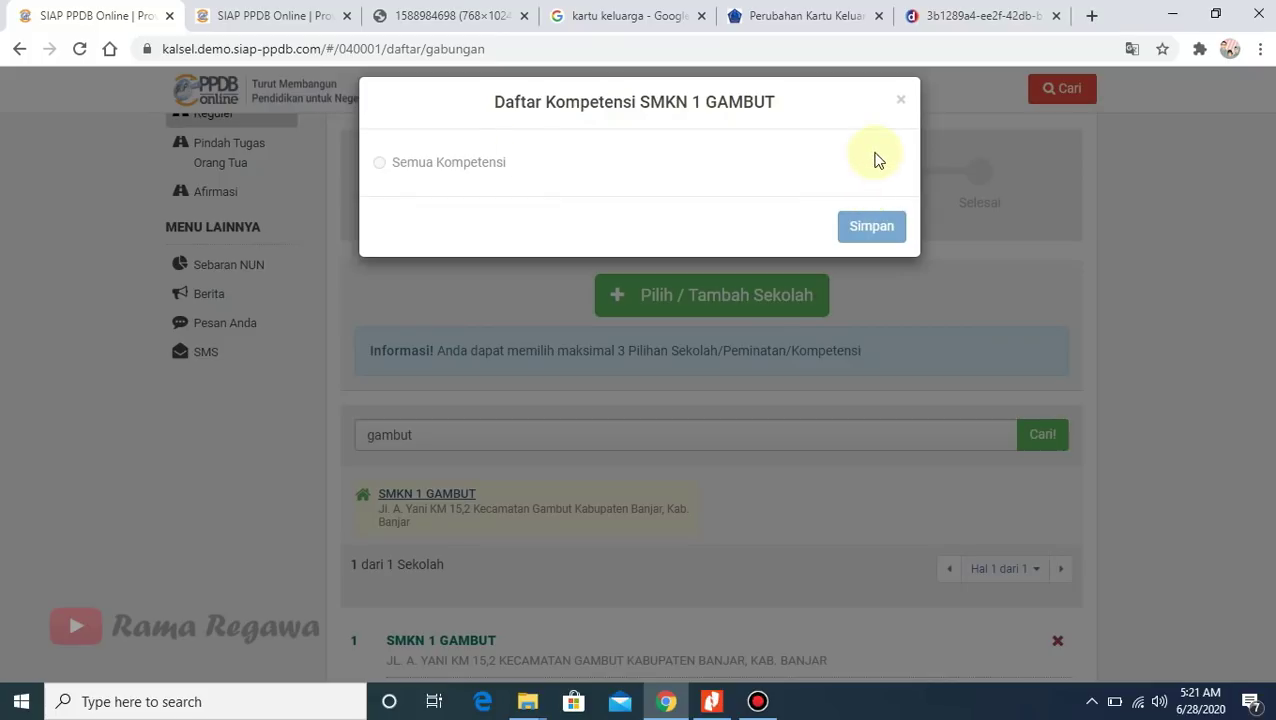
pyautogui.click(900, 101)
pyautogui.scroll(-5, 1068, 433)
# - Continue to the Cek Ulang summary and check the school choices, including Multimedia at SMKS PGRI 1 MARTAPURA
pyautogui.click(1042, 491)
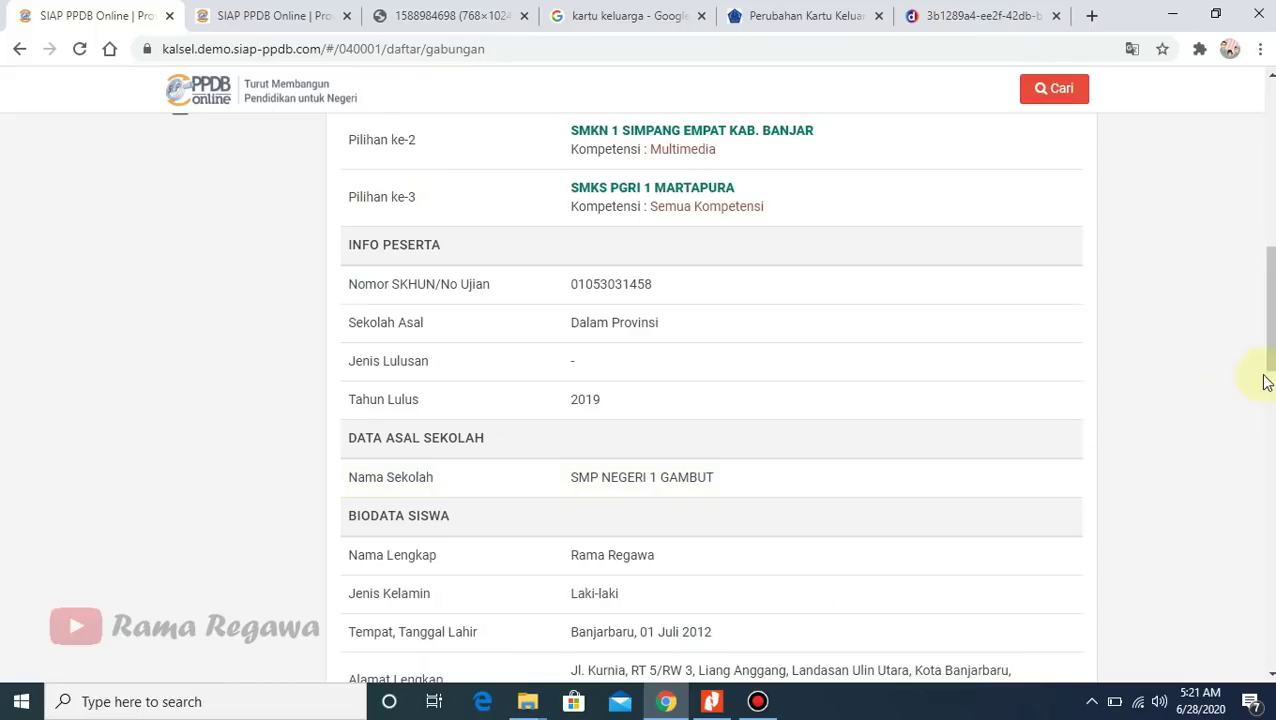
pyautogui.moveTo(1265, 383); pyautogui.dragTo(1270, 289)
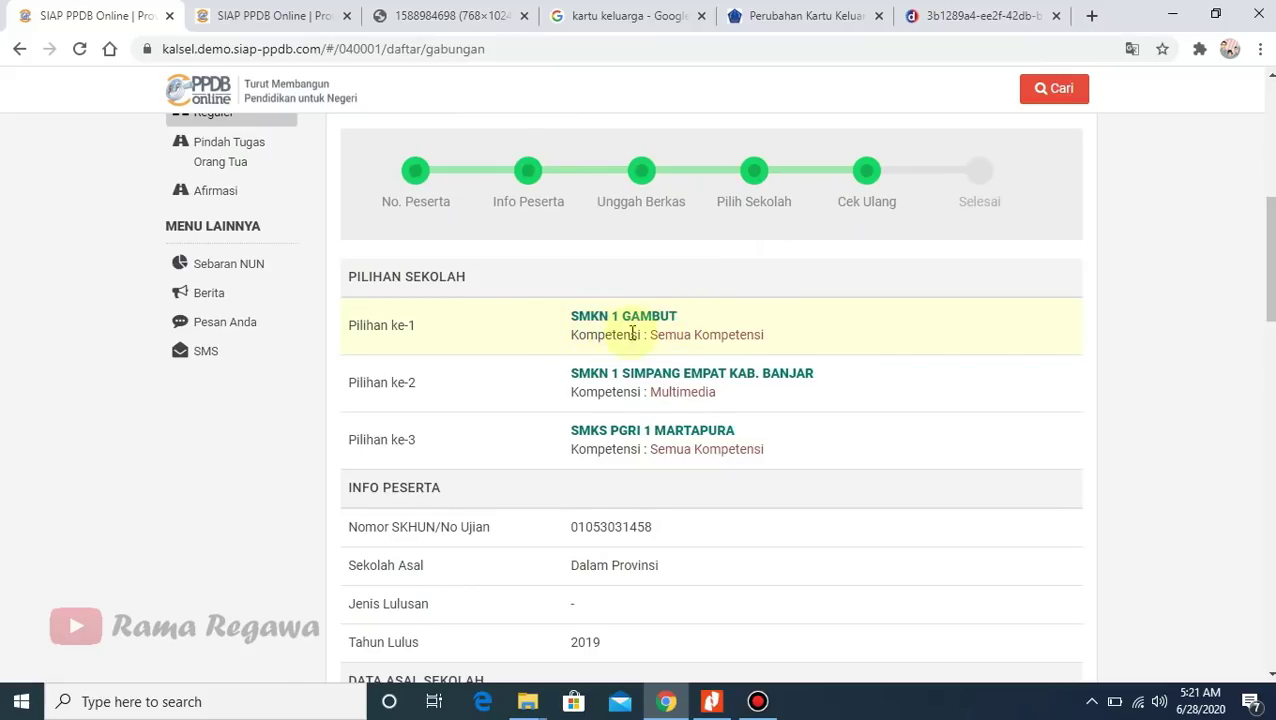
pyautogui.moveTo(651, 338); pyautogui.dragTo(773, 340)
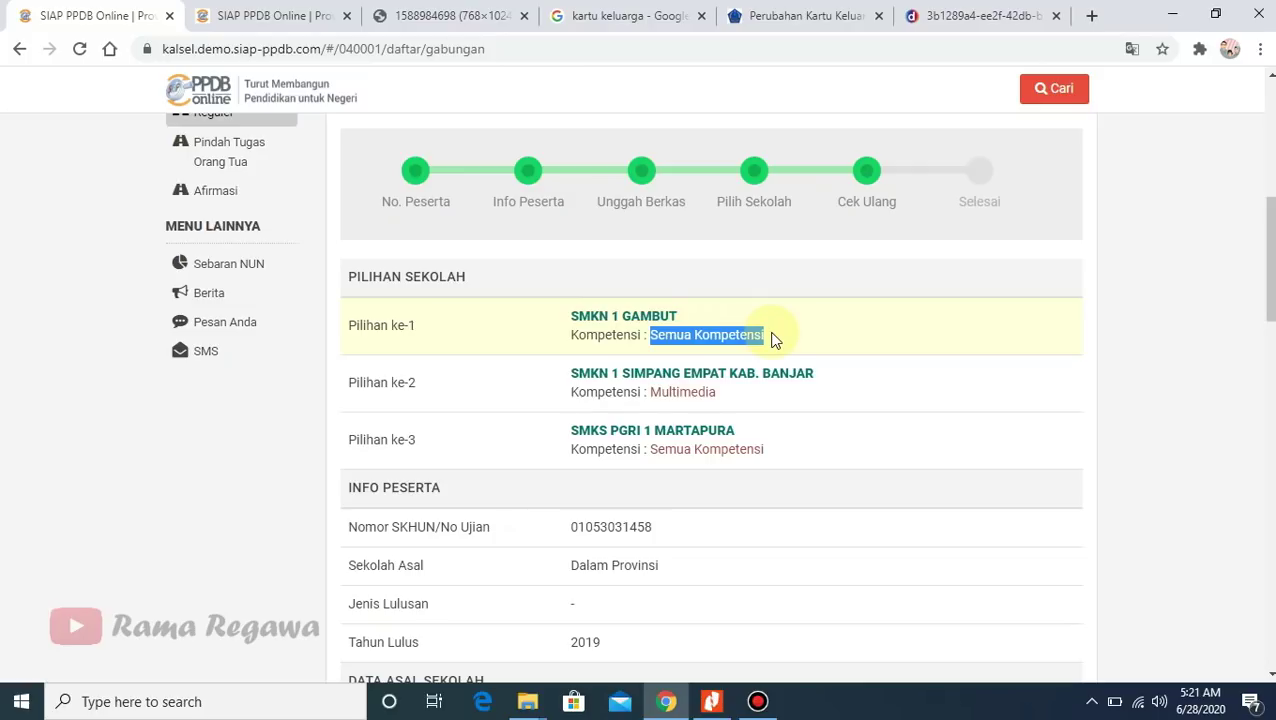
pyautogui.click(765, 338)
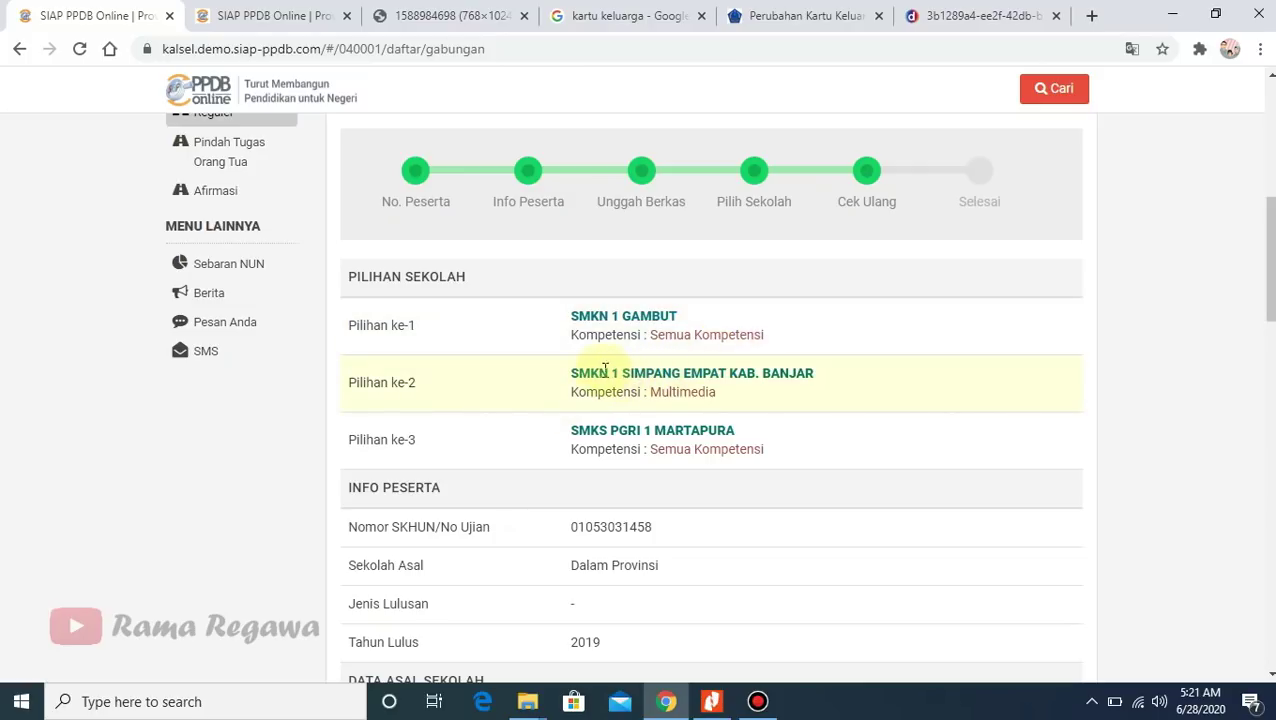
pyautogui.moveTo(575, 374); pyautogui.dragTo(809, 387)
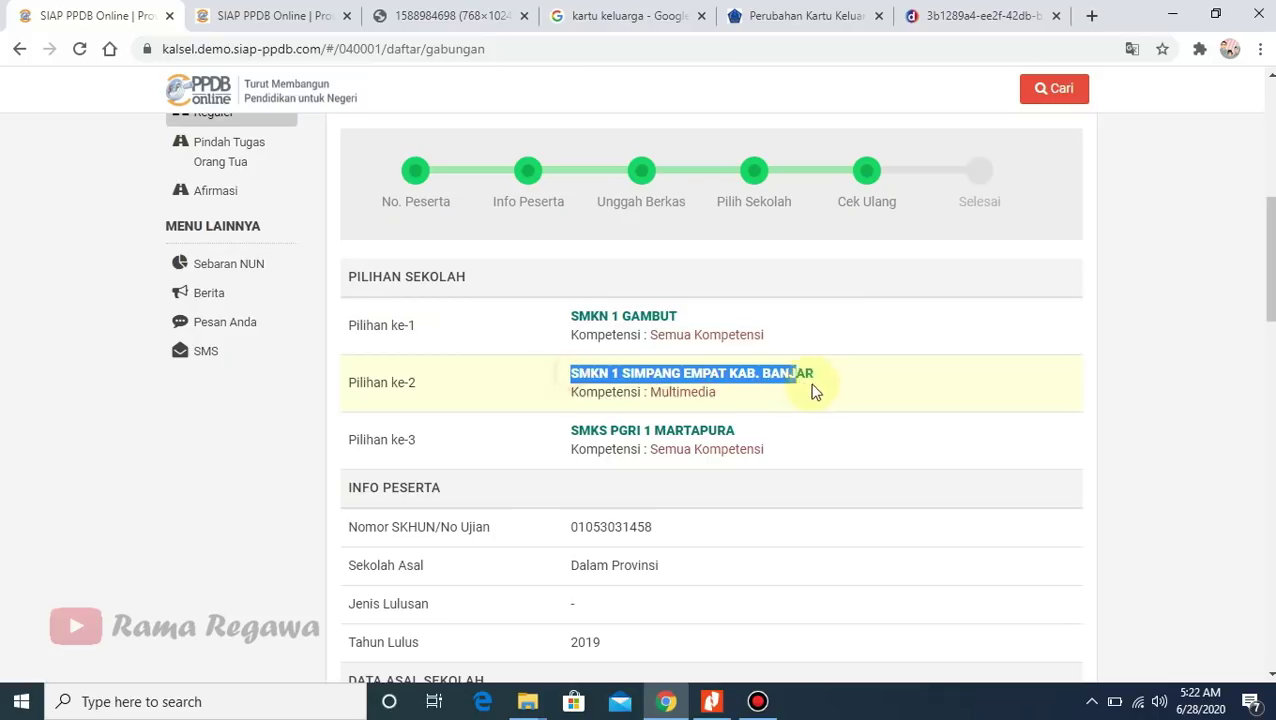
pyautogui.click(760, 404)
pyautogui.moveTo(653, 392); pyautogui.dragTo(726, 398)
pyautogui.click(578, 430)
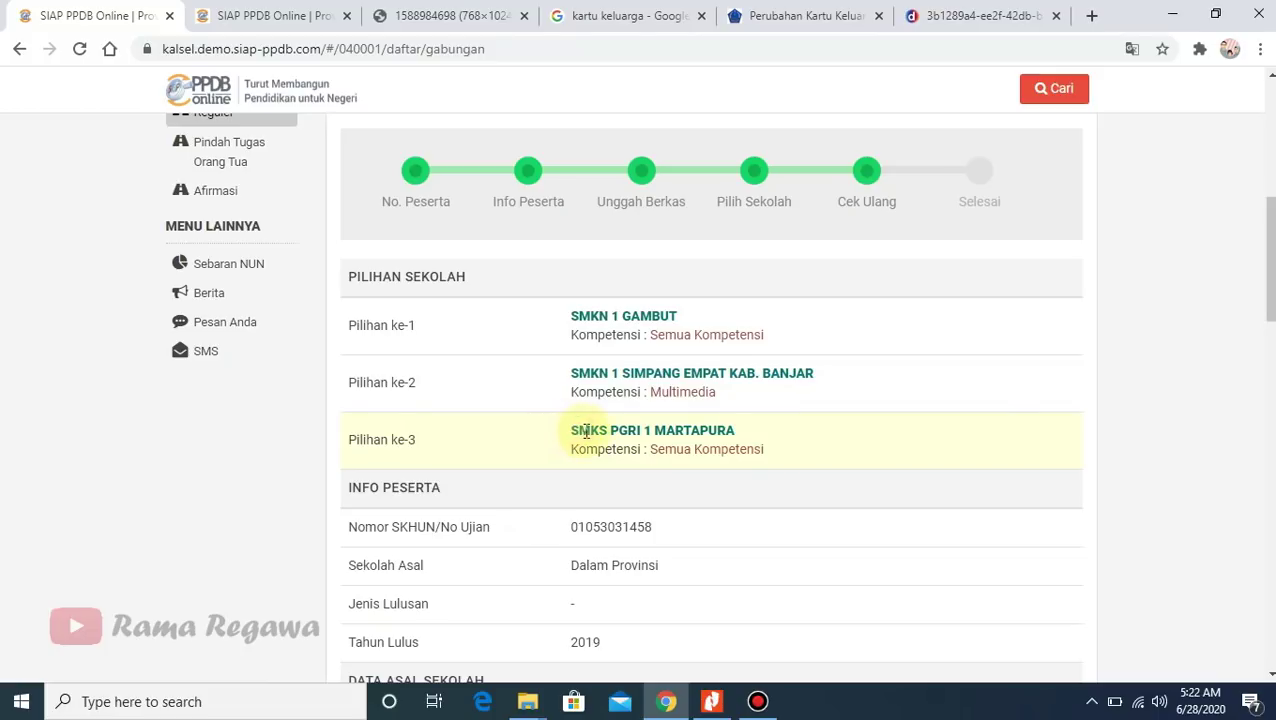
pyautogui.moveTo(736, 430); pyautogui.dragTo(564, 428)
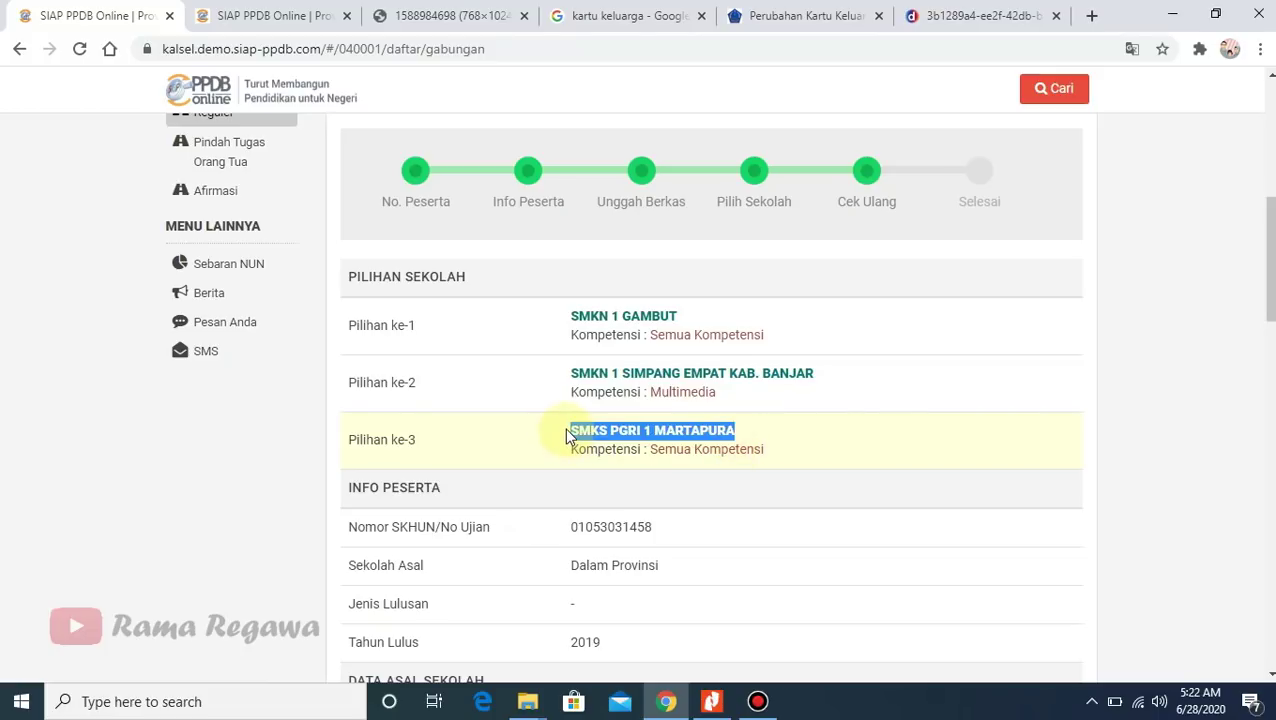
pyautogui.click(740, 430)
# - Scroll down through the rest of the student data in the registration summary
pyautogui.moveTo(1271, 296); pyautogui.dragTo(1272, 363)
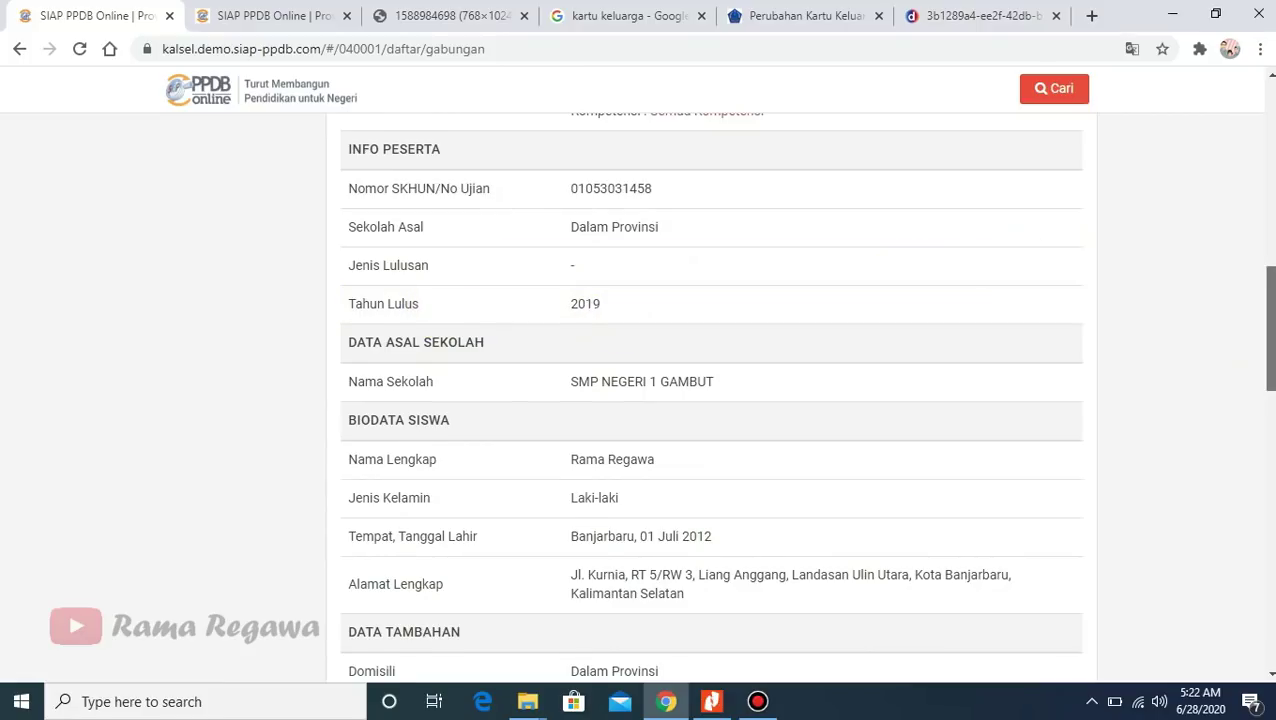
pyautogui.scroll(-1, 1268, 330)
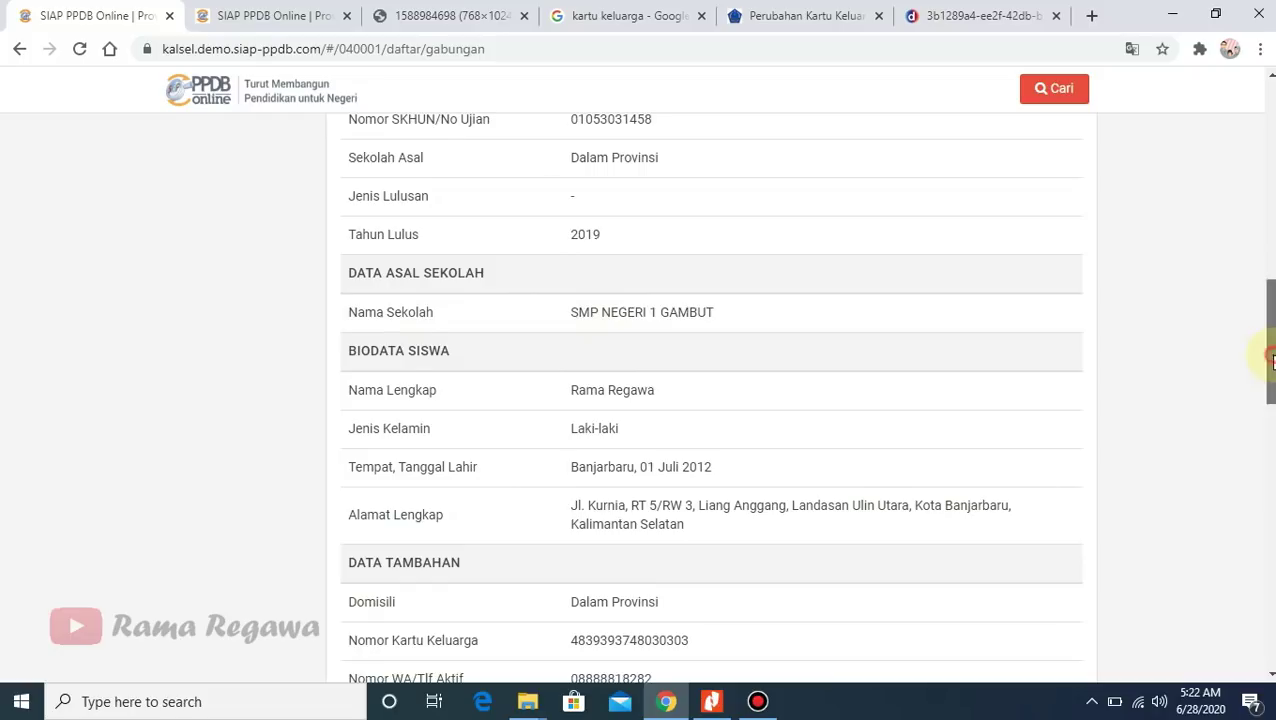
pyautogui.scroll(-1, 1267, 356)
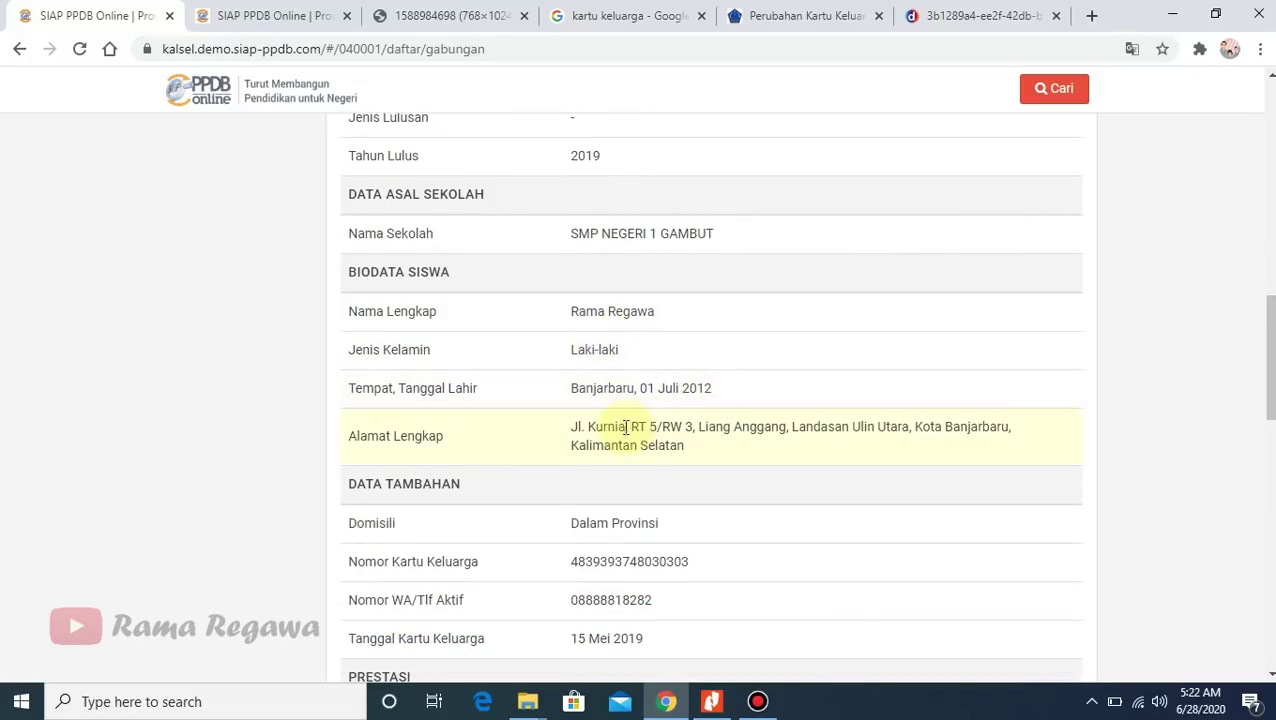
pyautogui.scroll(-3, 1268, 357)
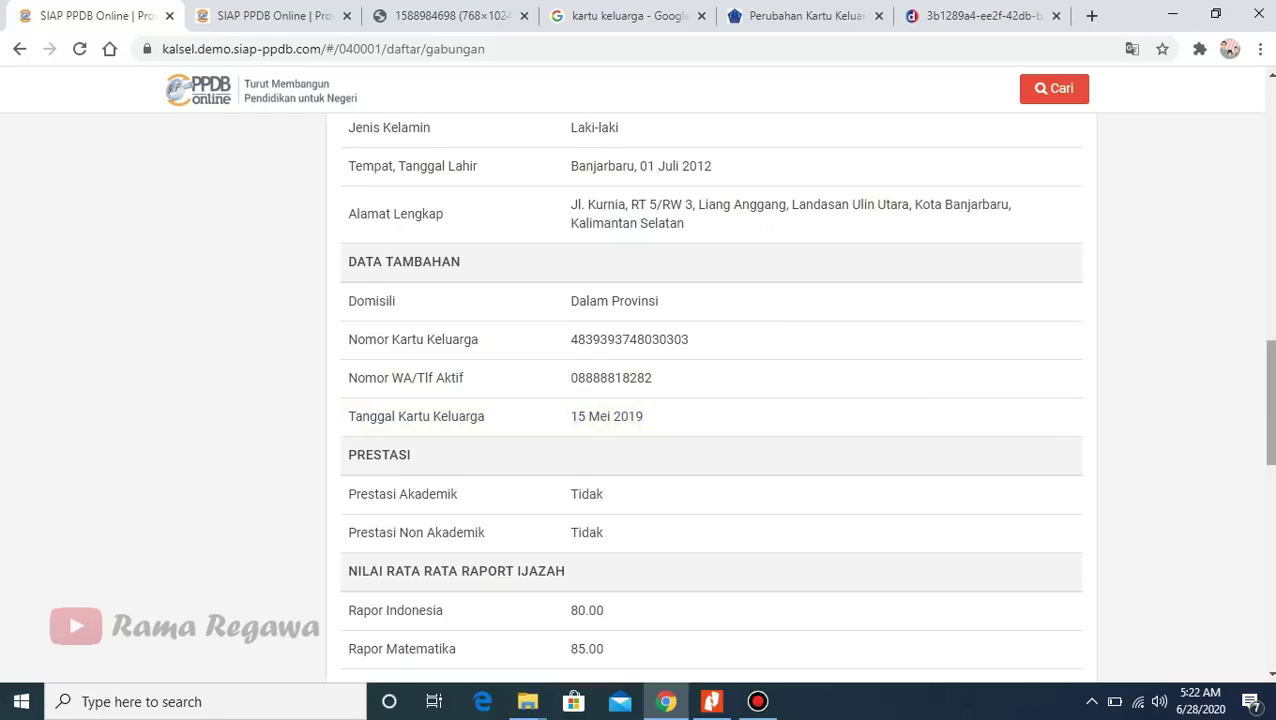
pyautogui.scroll(-2, 1267, 400)
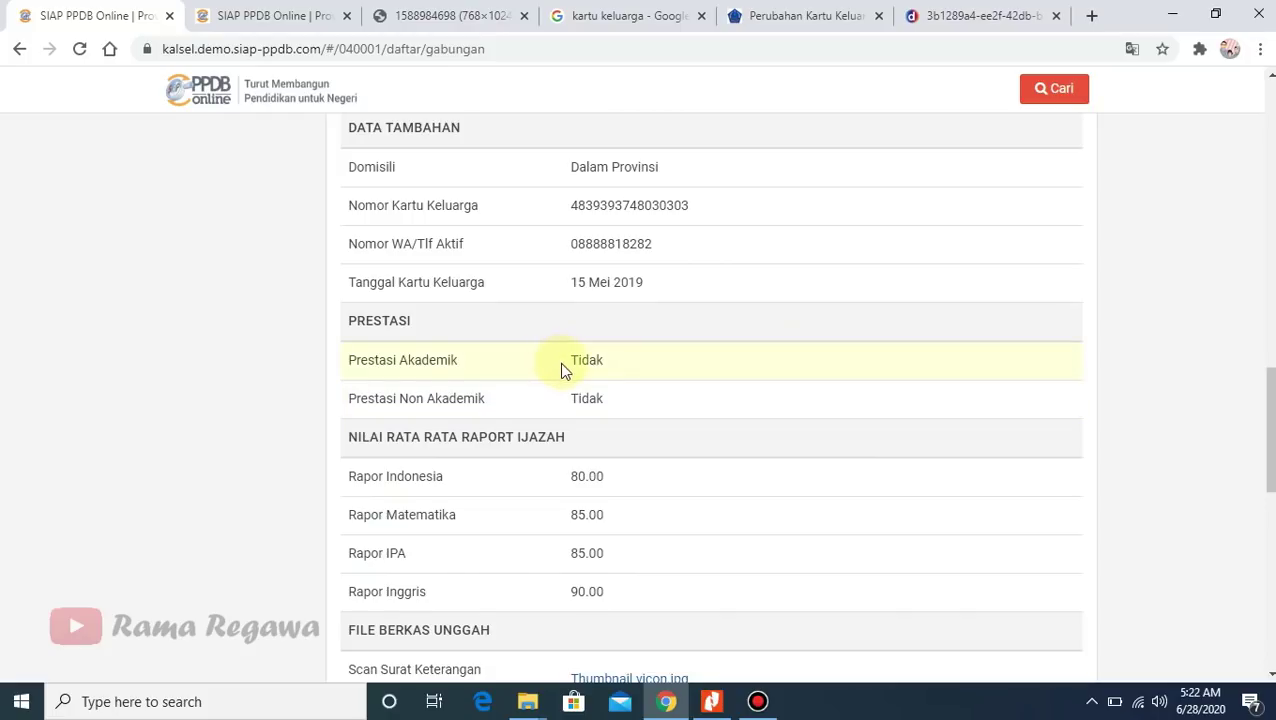
pyautogui.scroll(-2, 1267, 430)
pyautogui.moveTo(1272, 432); pyautogui.dragTo(1272, 420)
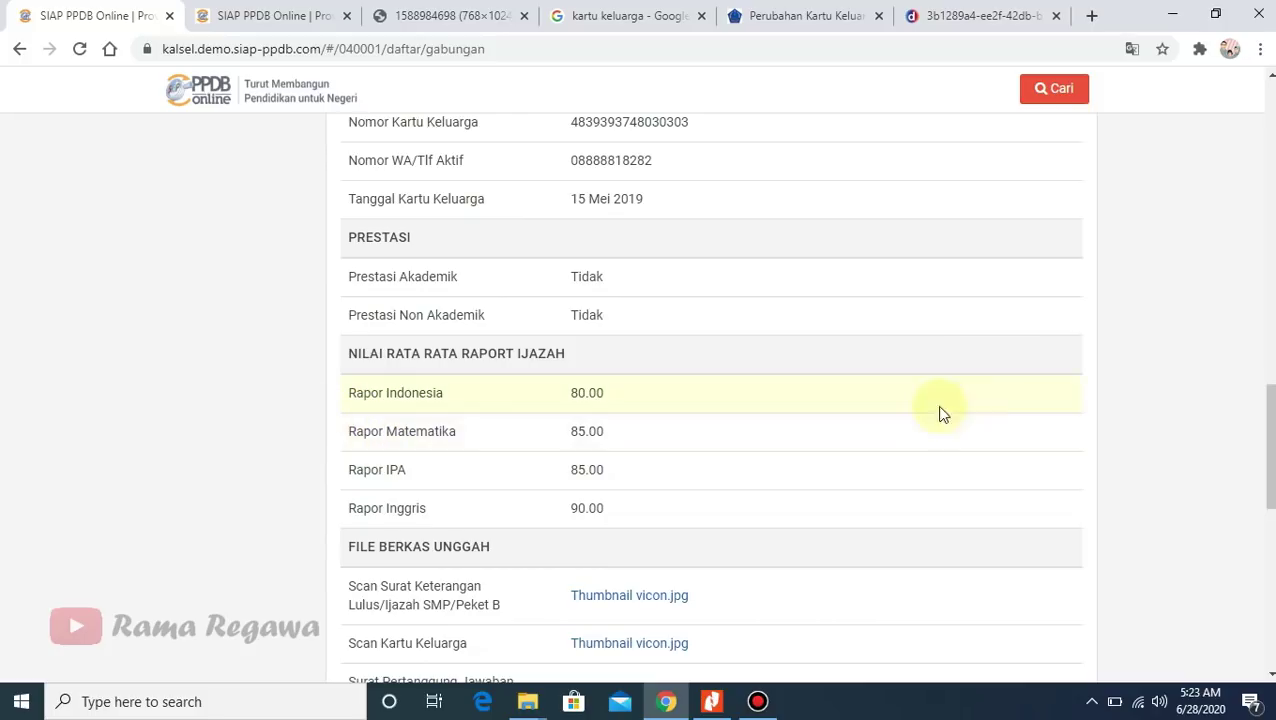
pyautogui.scroll(-3, 598, 363)
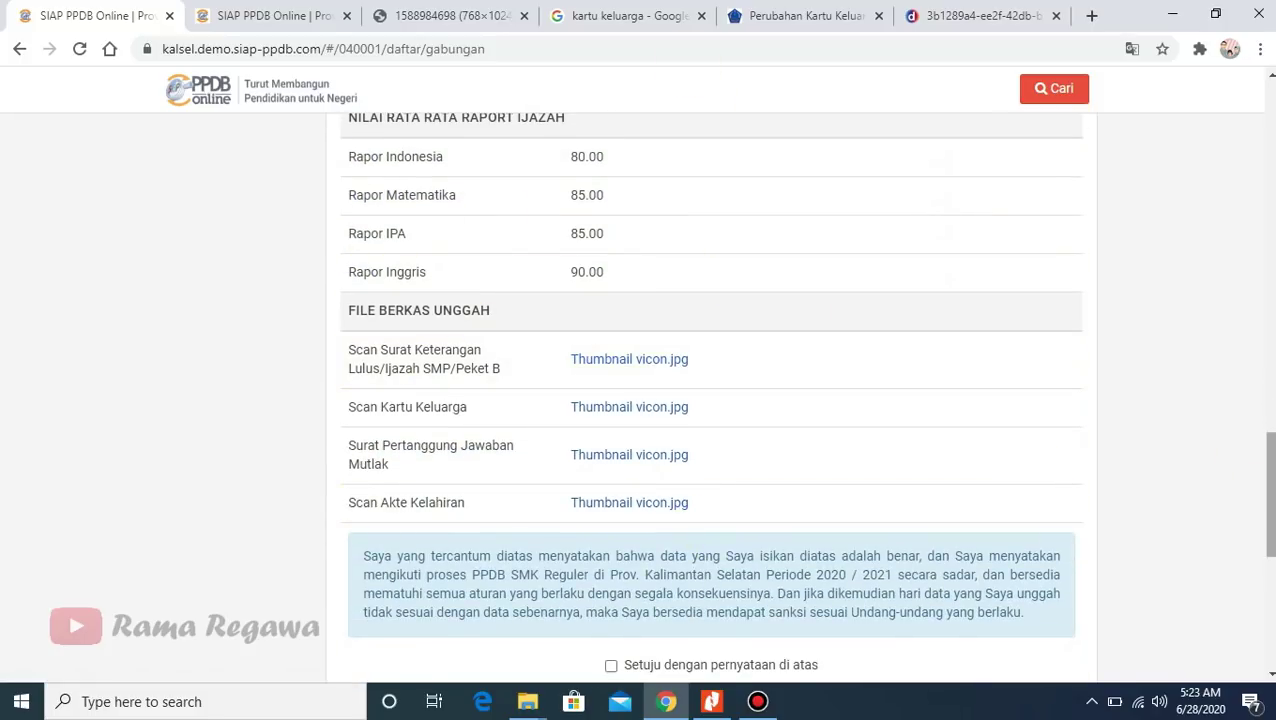
pyautogui.scroll(-2, 527, 425)
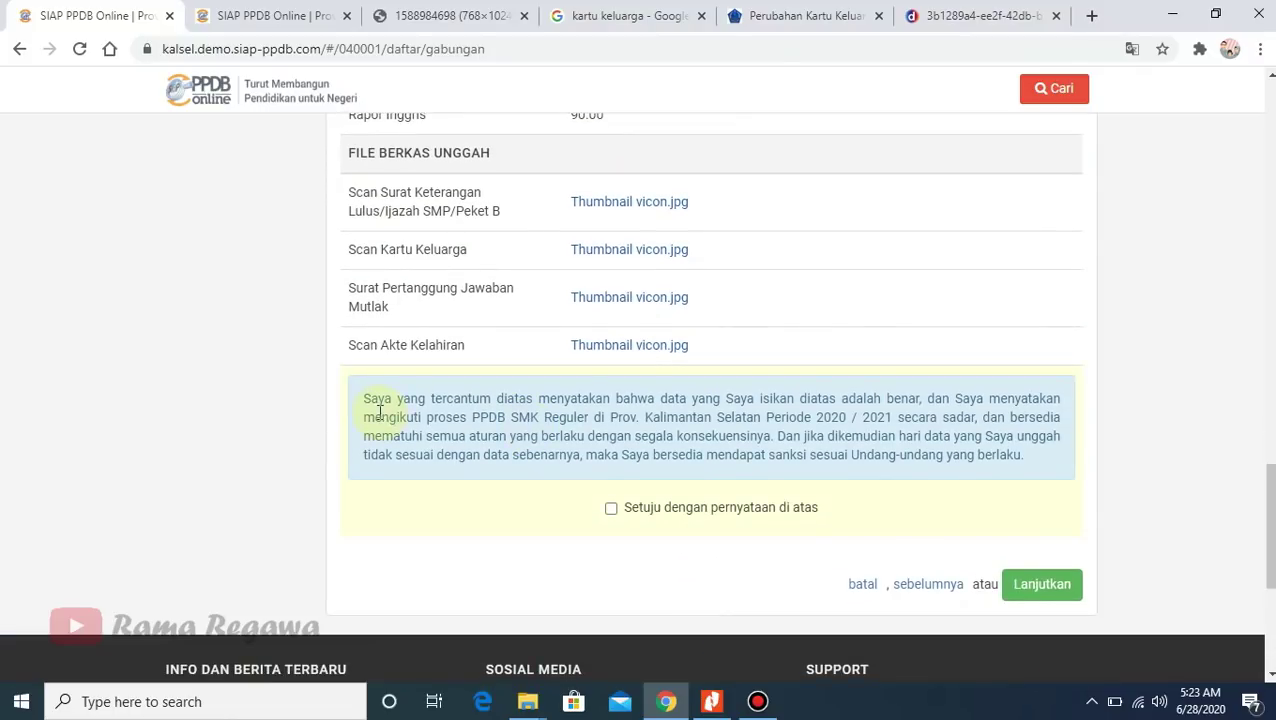
# - Agree to 'Setuju dengan pernyataan di atas' and submit the registration with Lanjutkan
pyautogui.moveTo(364, 398); pyautogui.dragTo(1021, 480)
pyautogui.click(1179, 464)
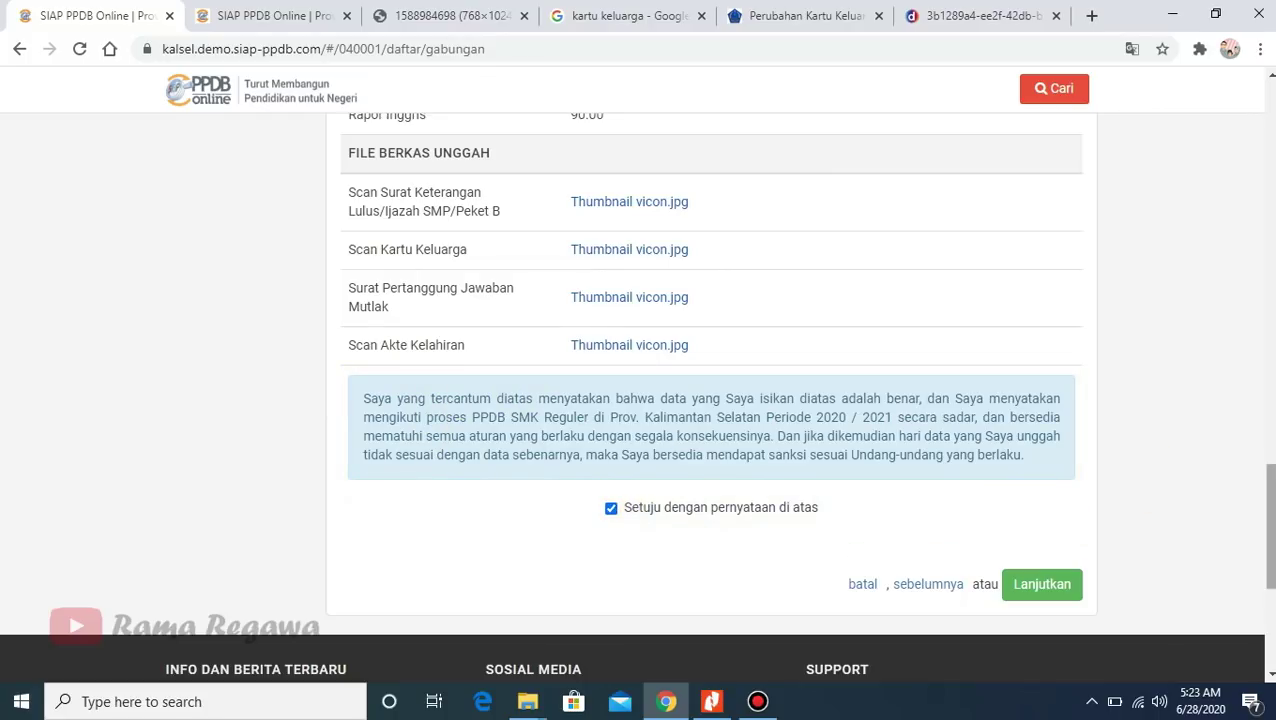
pyautogui.scroll(1, 800, 500)
pyautogui.scroll(-4, 1007, 515)
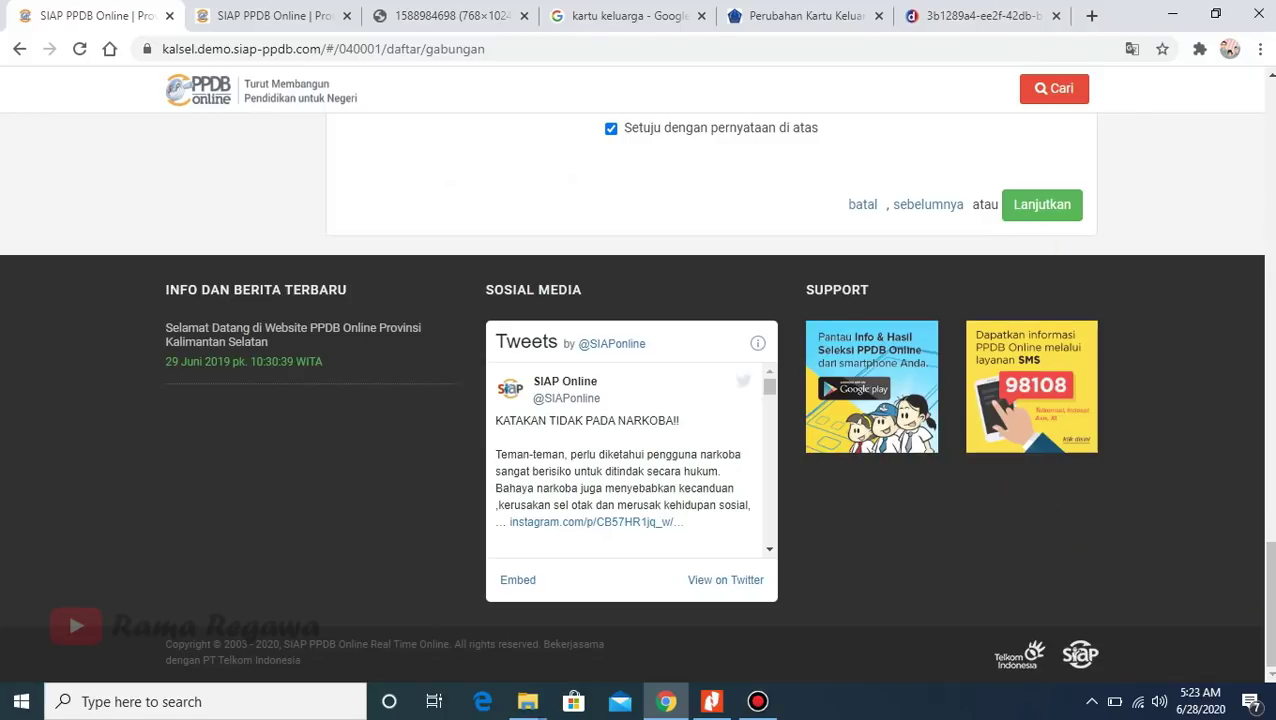
pyautogui.moveTo(1262, 638); pyautogui.dragTo(1262, 553)
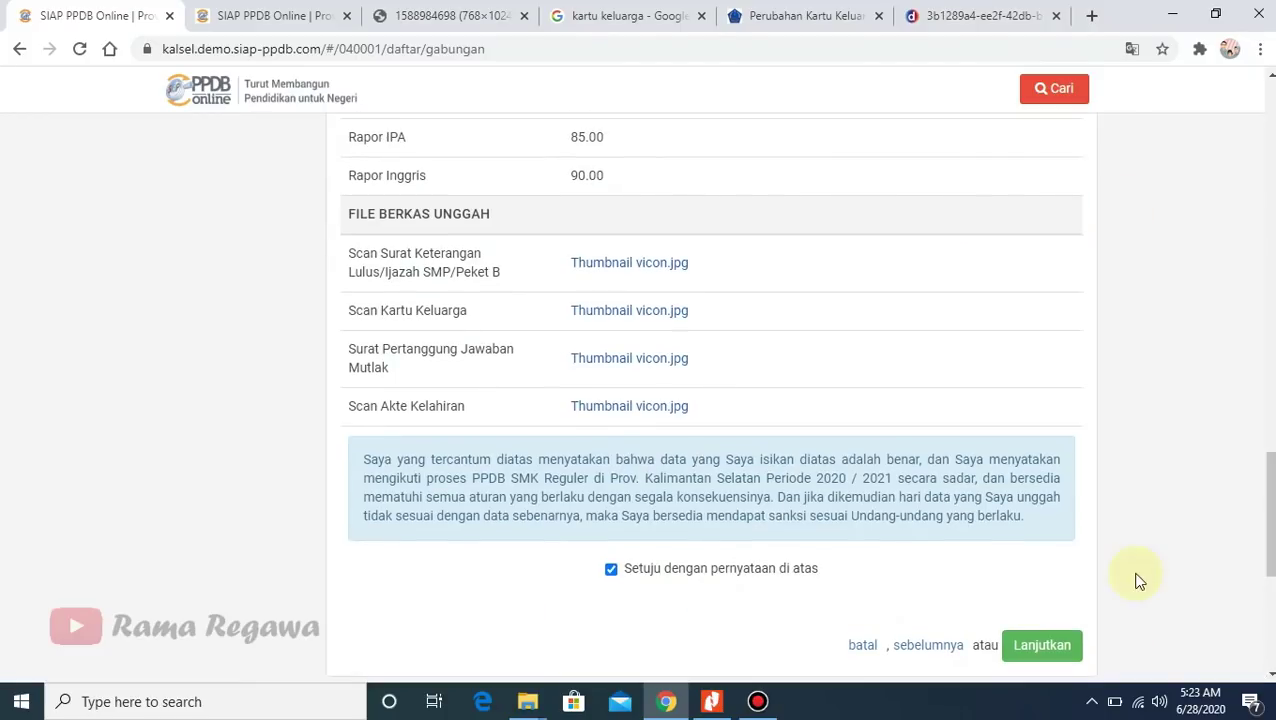
pyautogui.click(1034, 648)
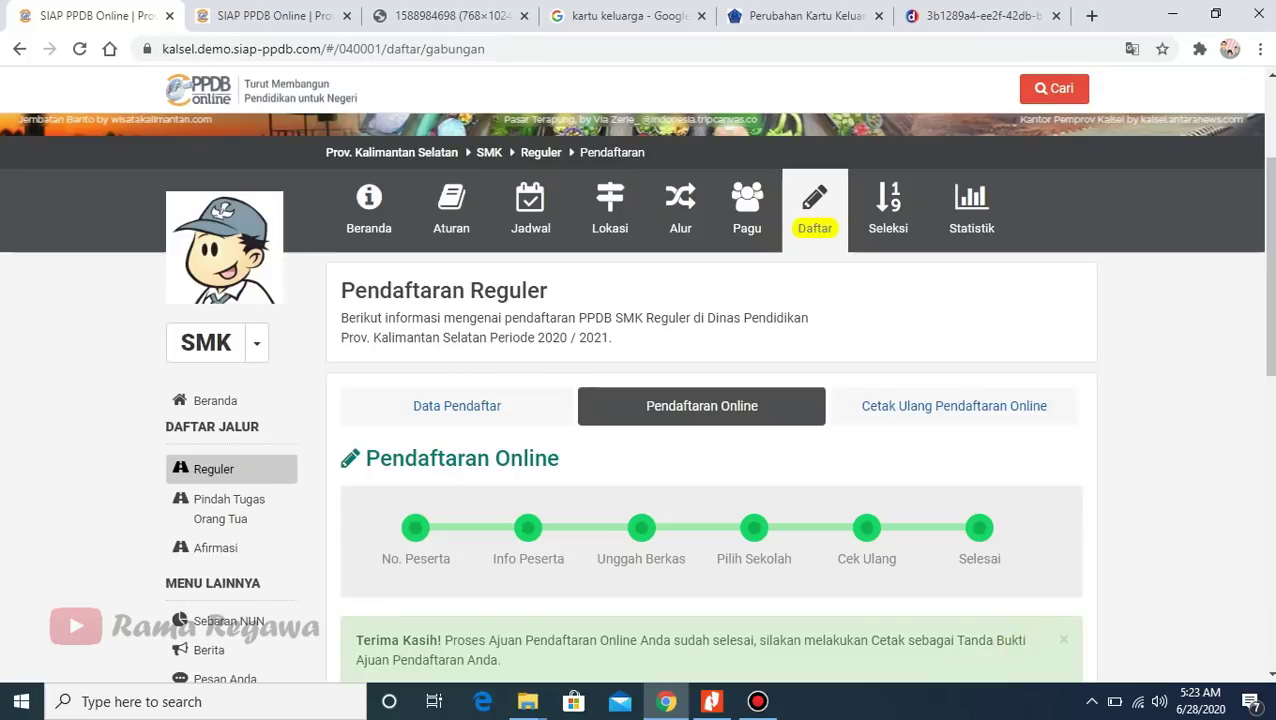
# - Use 'Cetak Bukti Ajuan Pendaftaran' on the completion page to bring up the receipt's print preview
pyautogui.moveTo(1267, 330); pyautogui.dragTo(1260, 463)
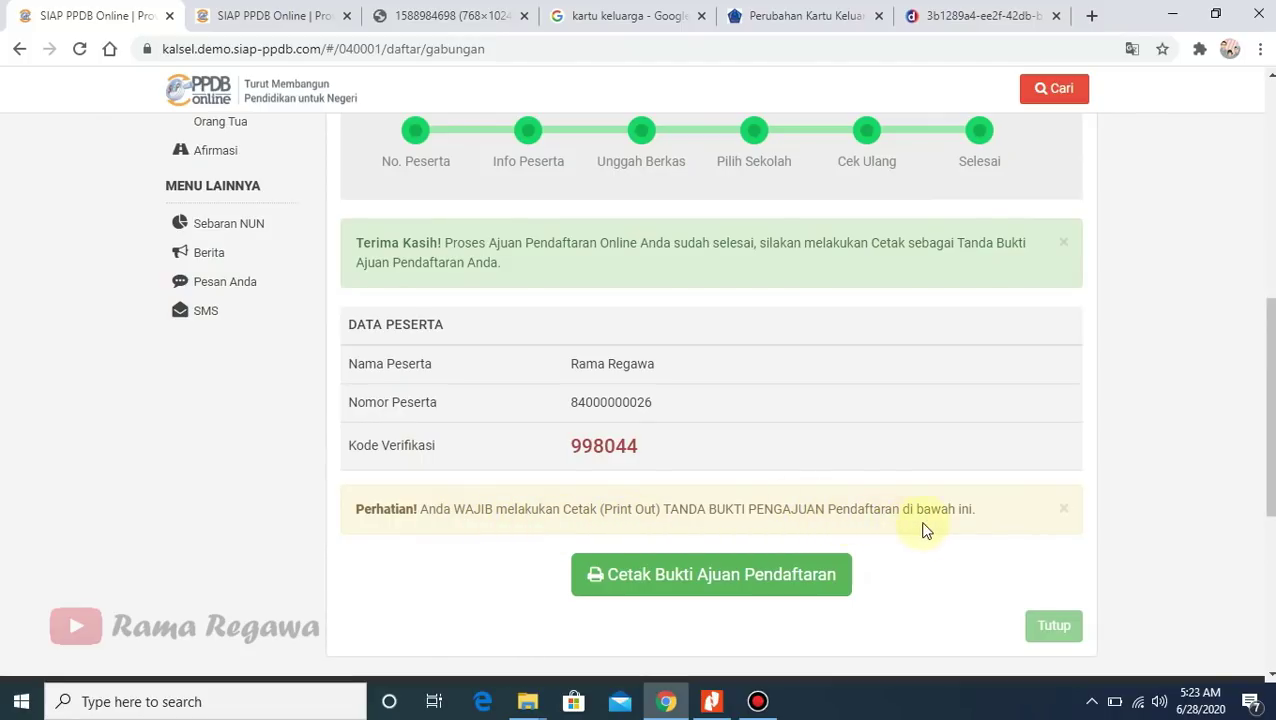
pyautogui.click(650, 578)
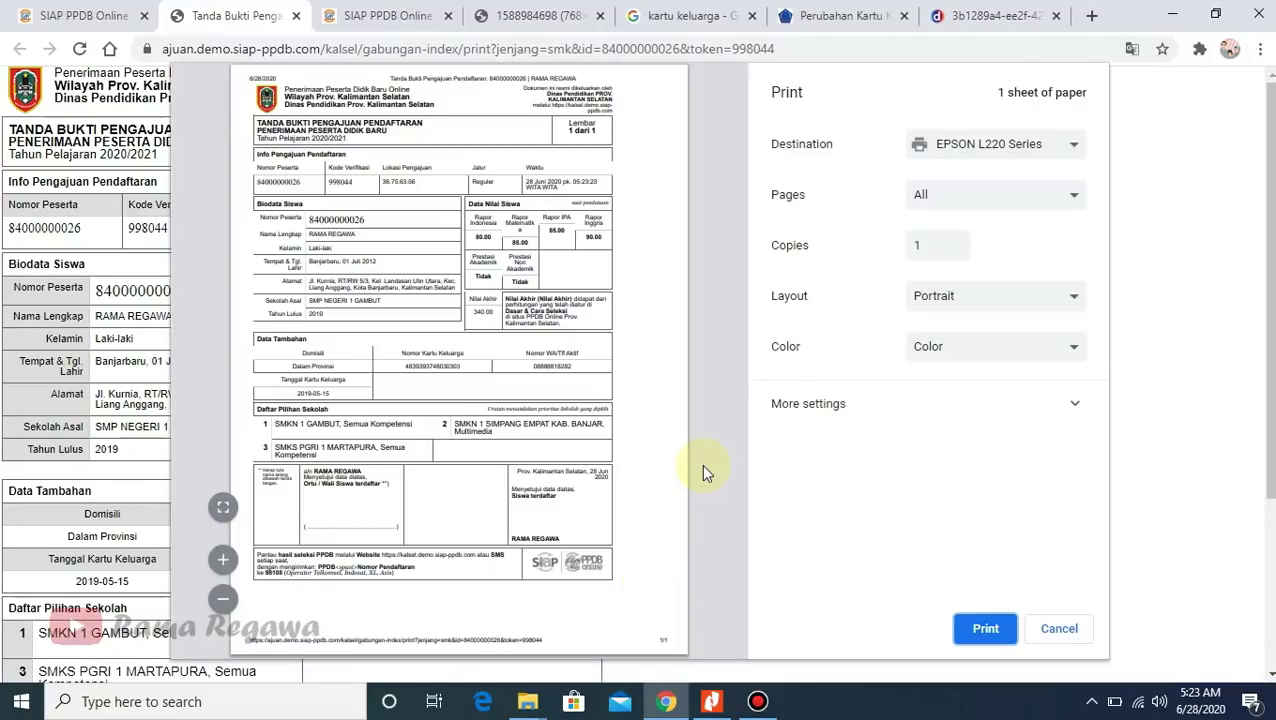
# - Save the registration receipt as a PDF into the Documents folder
pyautogui.click(1033, 160)
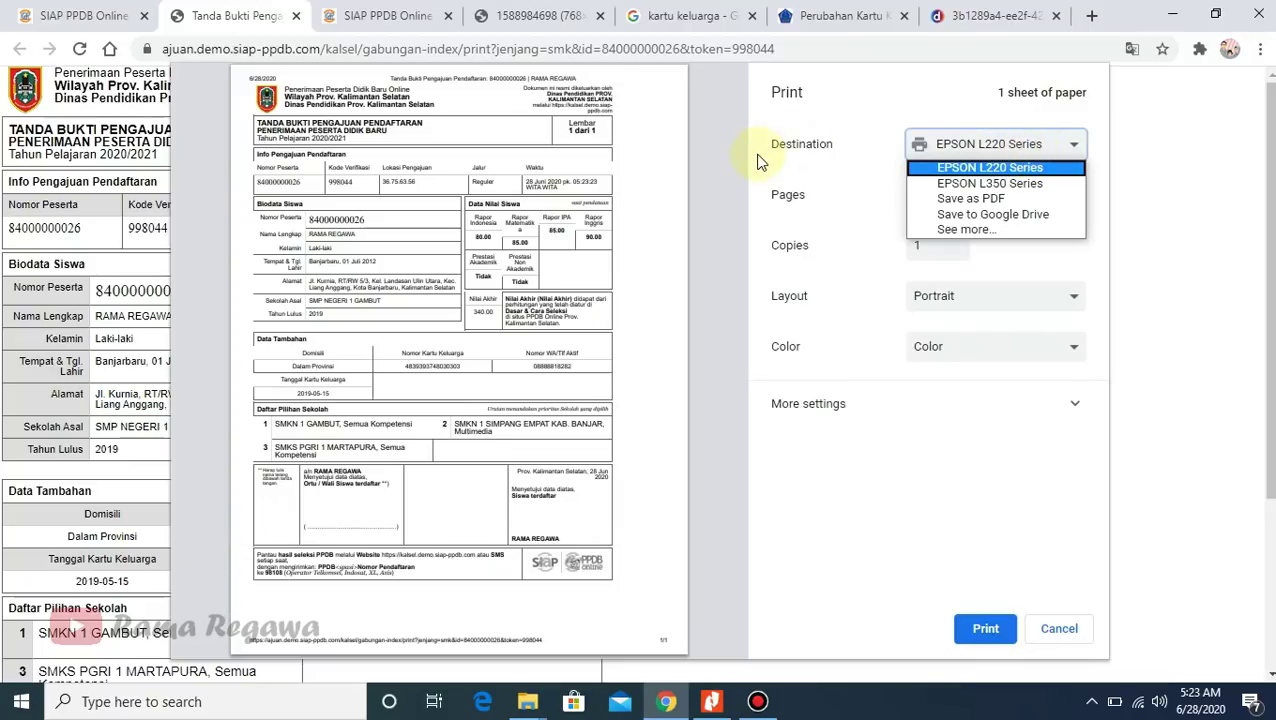
pyautogui.click(958, 205)
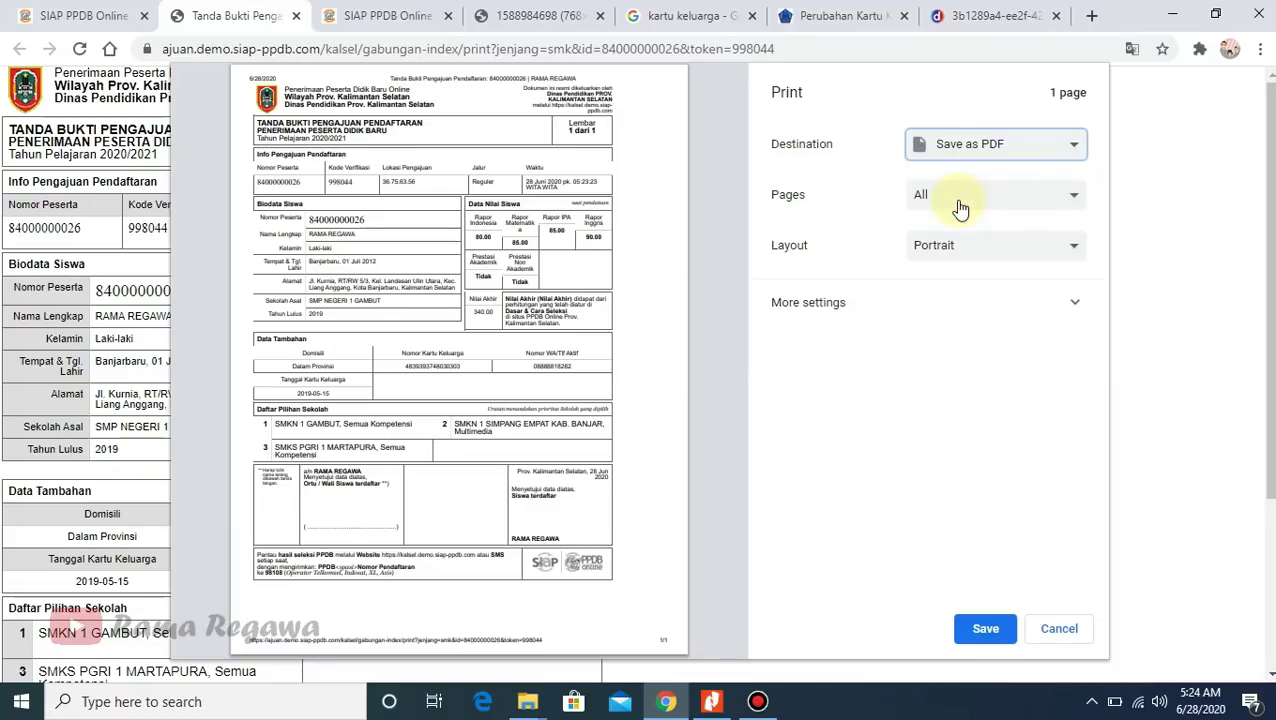
pyautogui.click(978, 630)
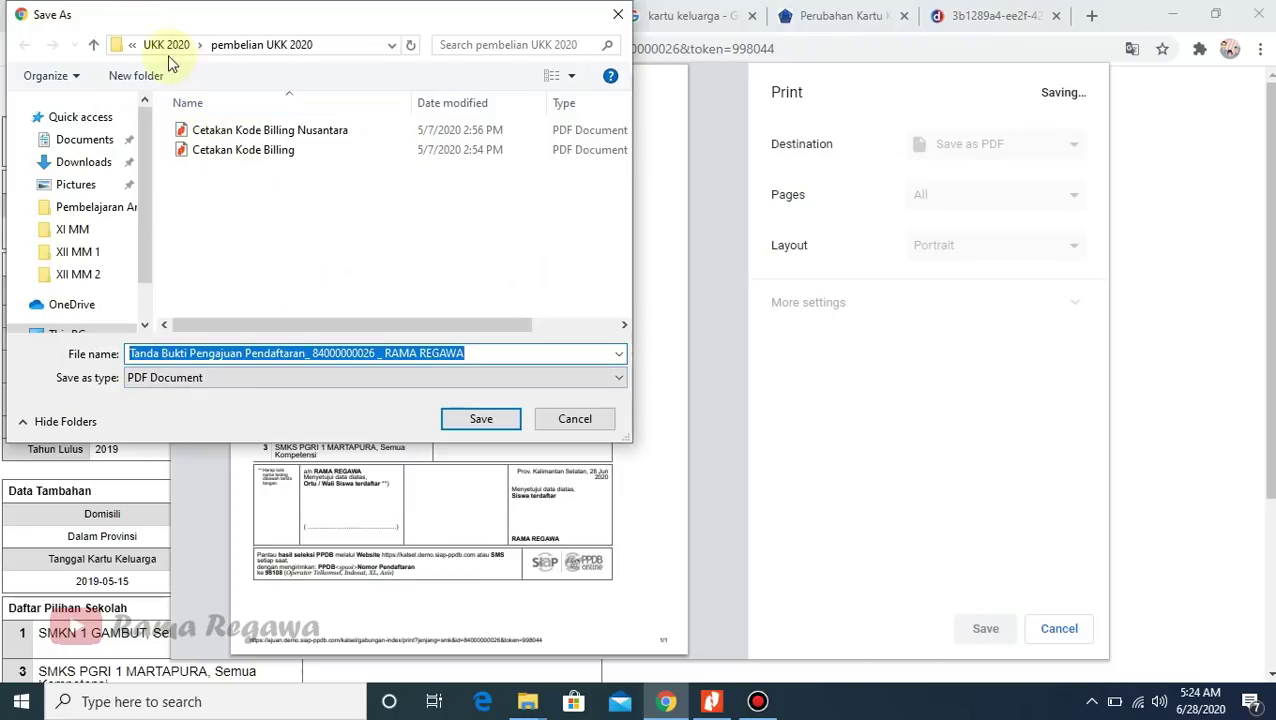
pyautogui.click(80, 145)
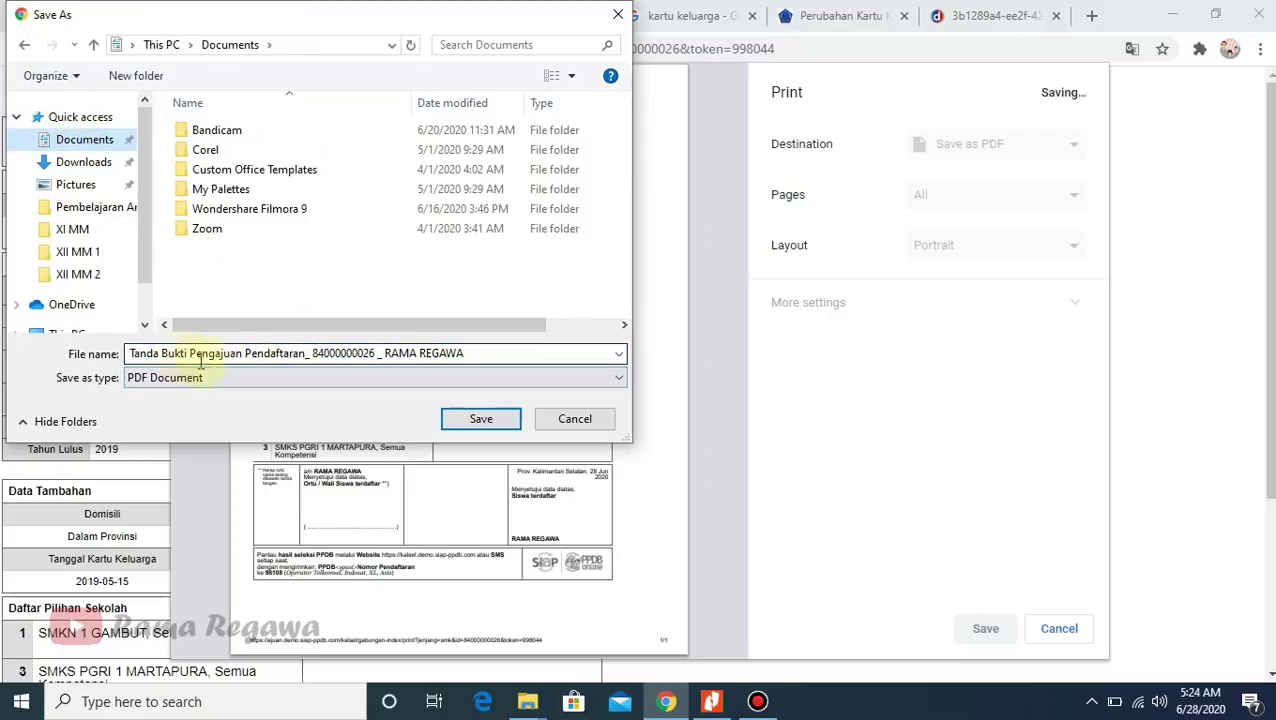
pyautogui.click(462, 419)
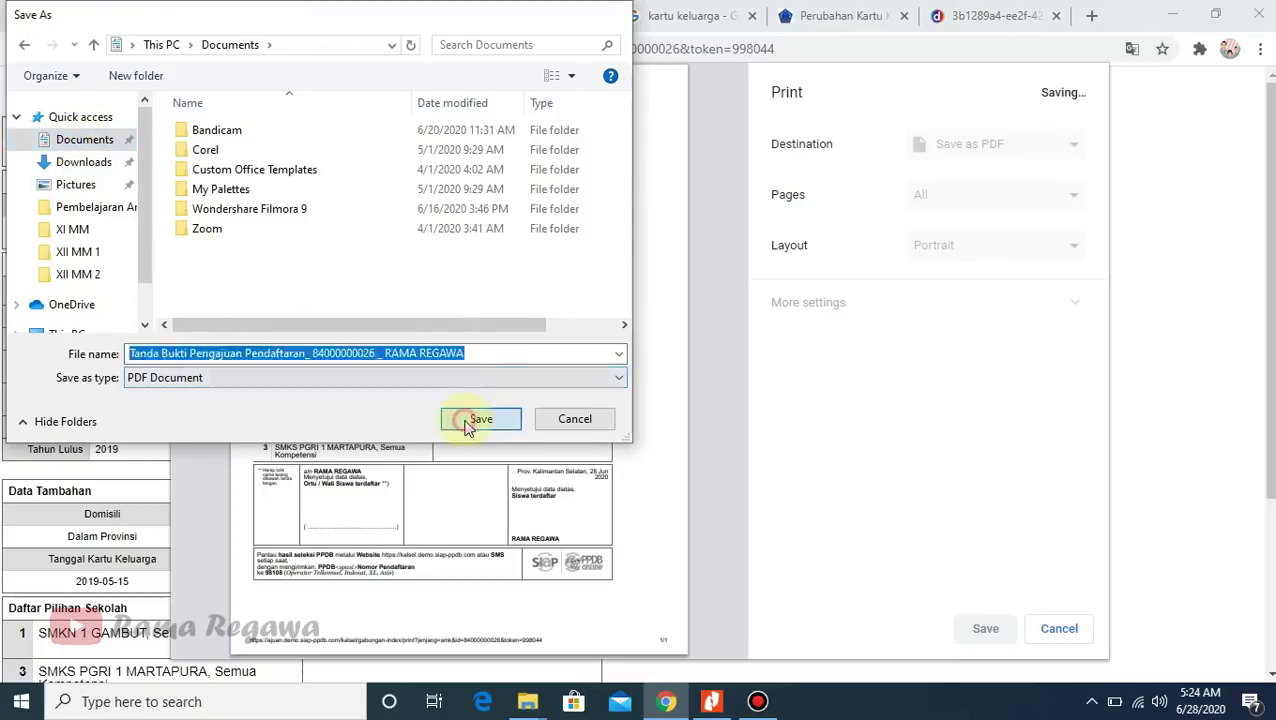
# - Minimize Chrome and Nitro Pro to show the desktop
pyautogui.moveTo(1269, 290)
pyautogui.mouseDown()
pyautogui.moveTo(1269, 458)
pyautogui.moveTo(1225, 105)
pyautogui.mouseUp()
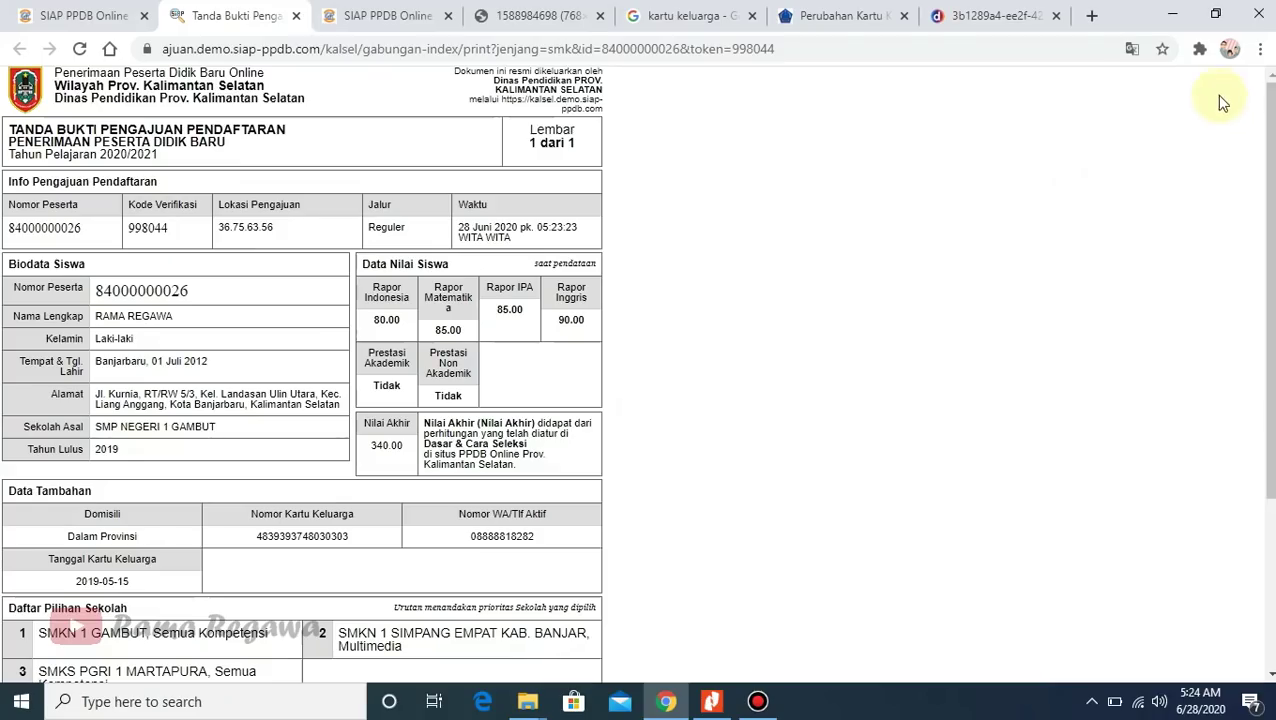
pyautogui.click(1172, 12)
pyautogui.click(1195, 12)
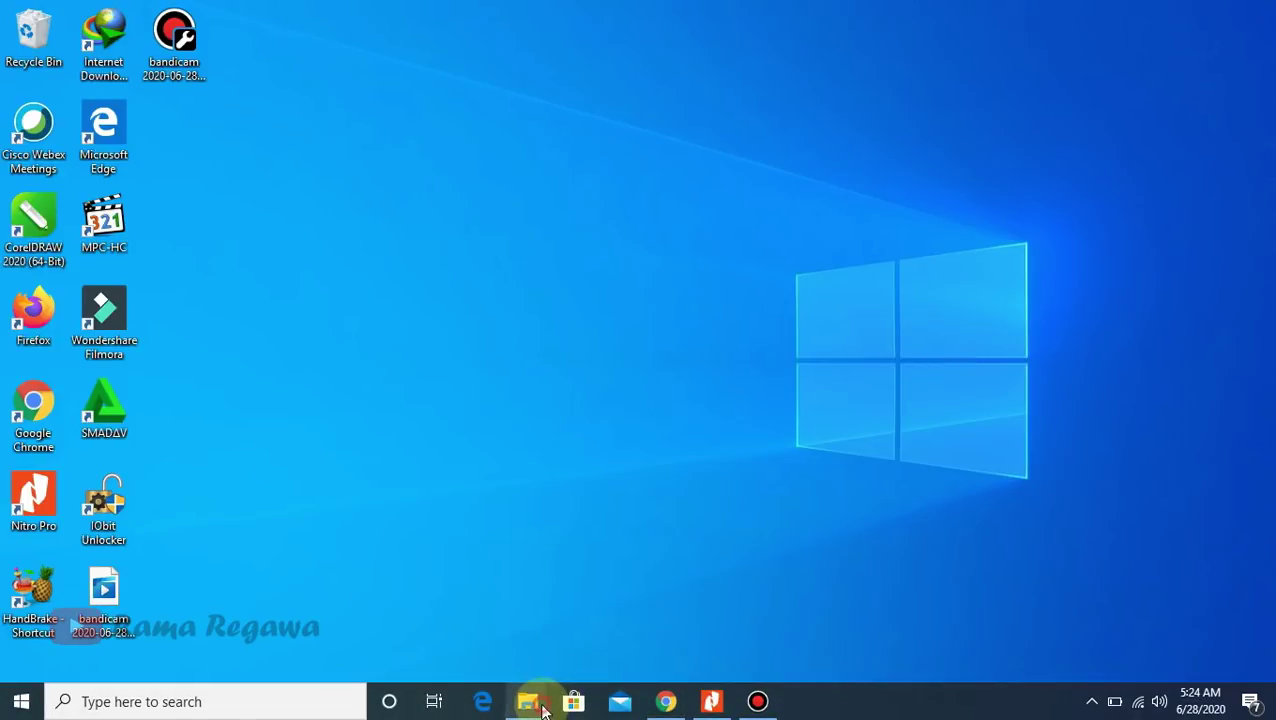
# - Open the Tanda Bukti Pengajuan Pendaftaran PDF from Documents in File Explorer so it loads in Nitro Pro
pyautogui.moveTo(528, 703)
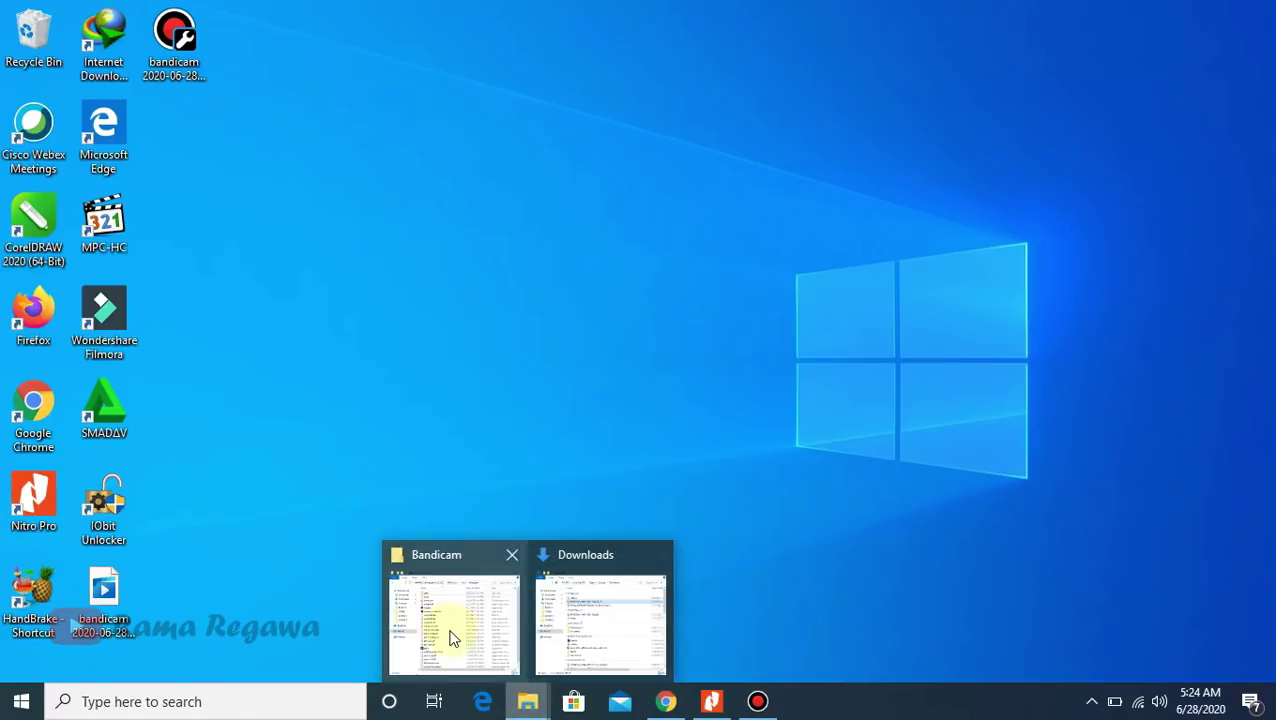
pyautogui.click(453, 638)
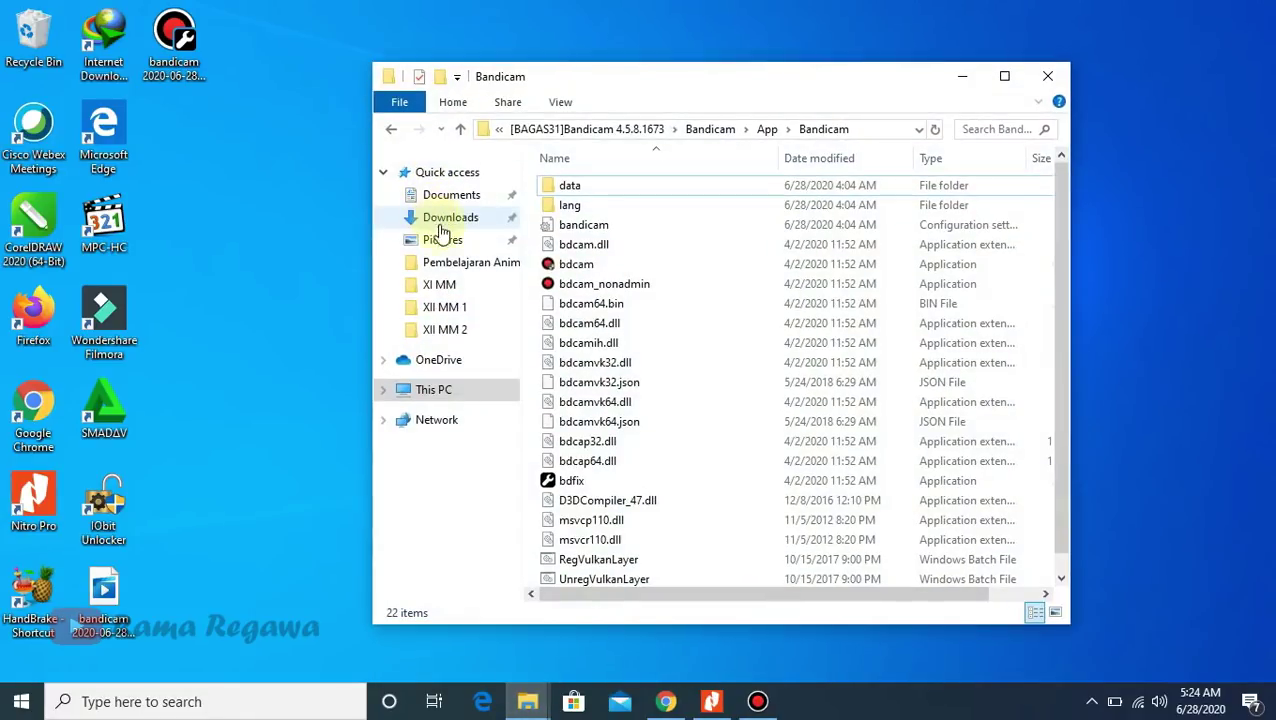
pyautogui.click(443, 205)
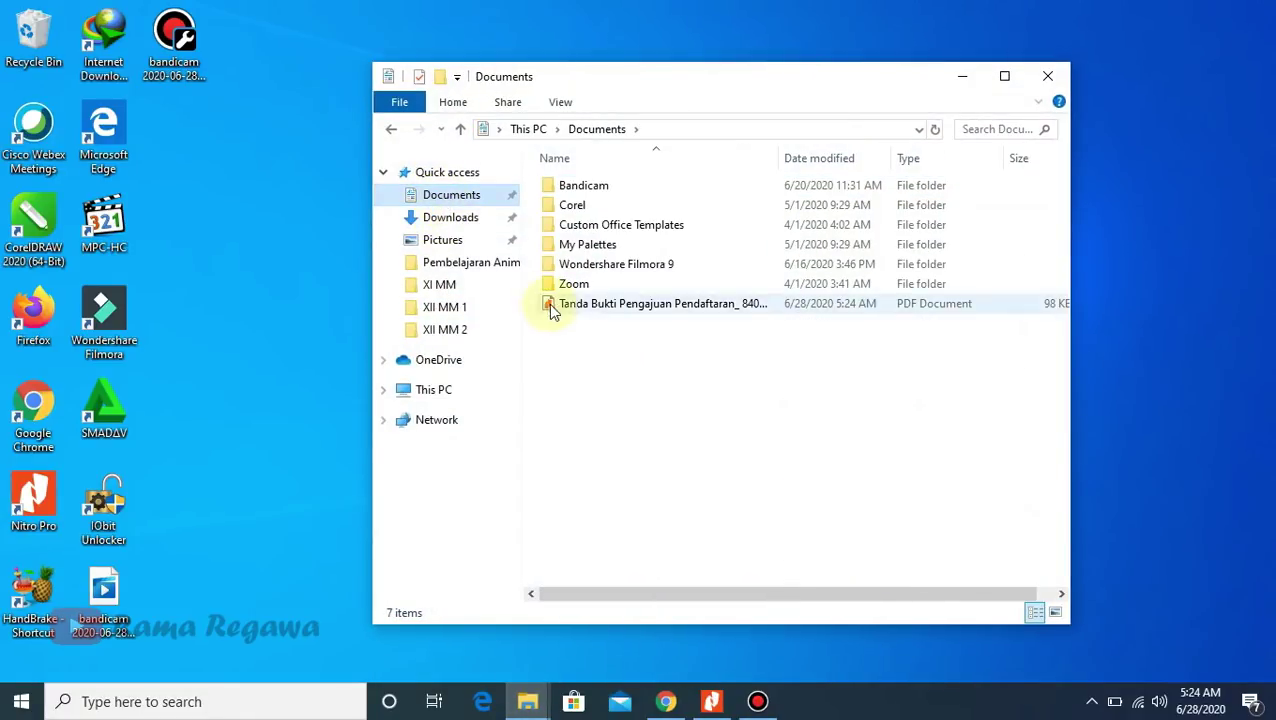
pyautogui.doubleClick(613, 305)
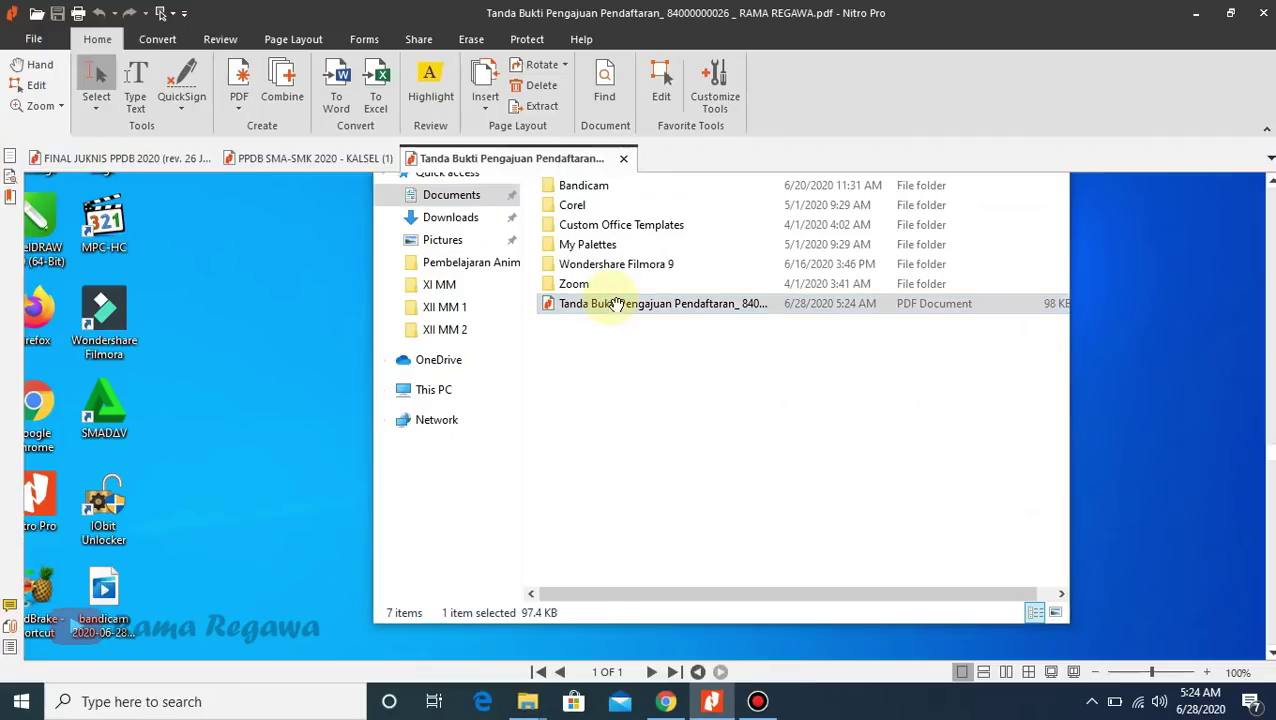
pyautogui.scroll(-10, 1267, 235)
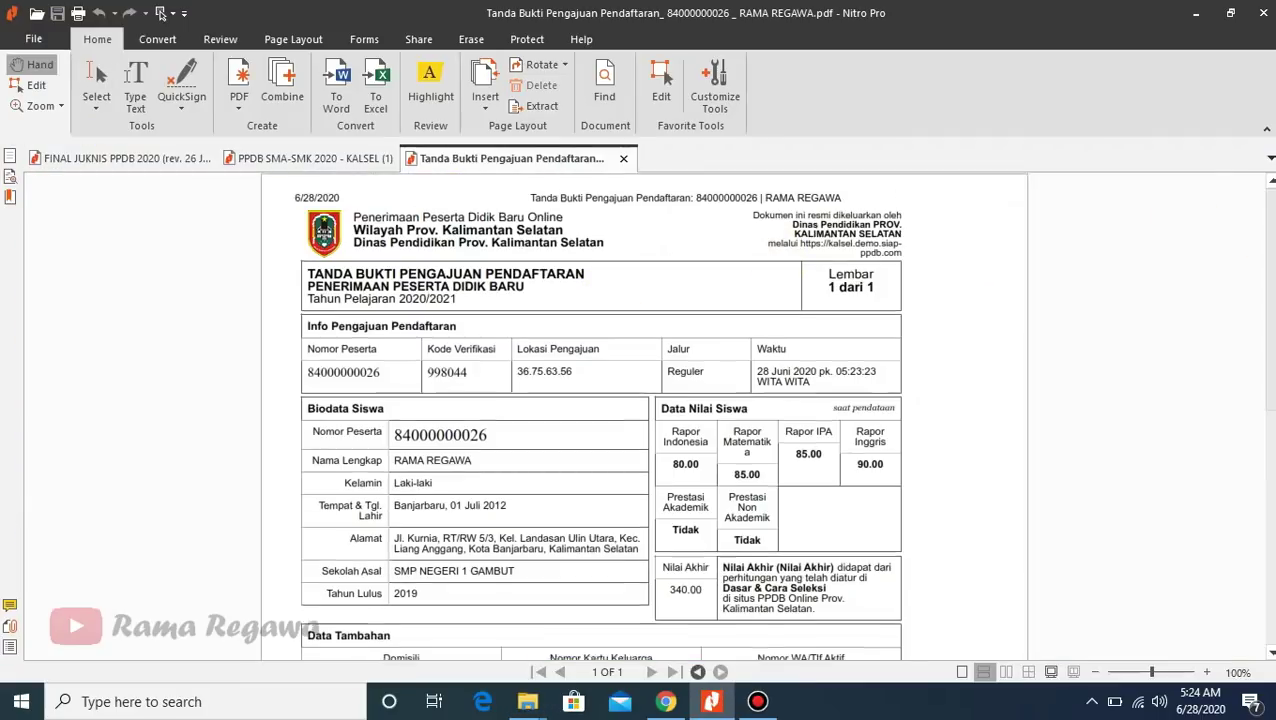
pyautogui.scroll(10, 1247, 228)
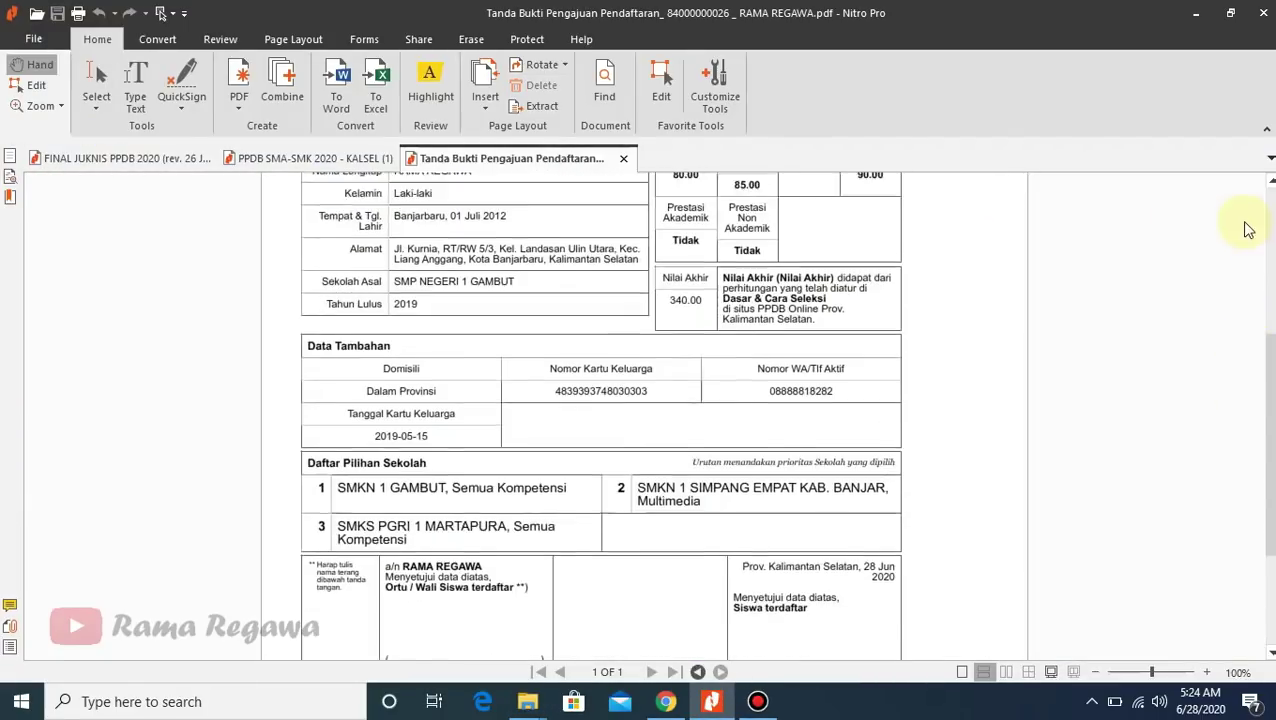
pyautogui.scroll(-3, 1255, 280)
pyautogui.scroll(3, 1262, 325)
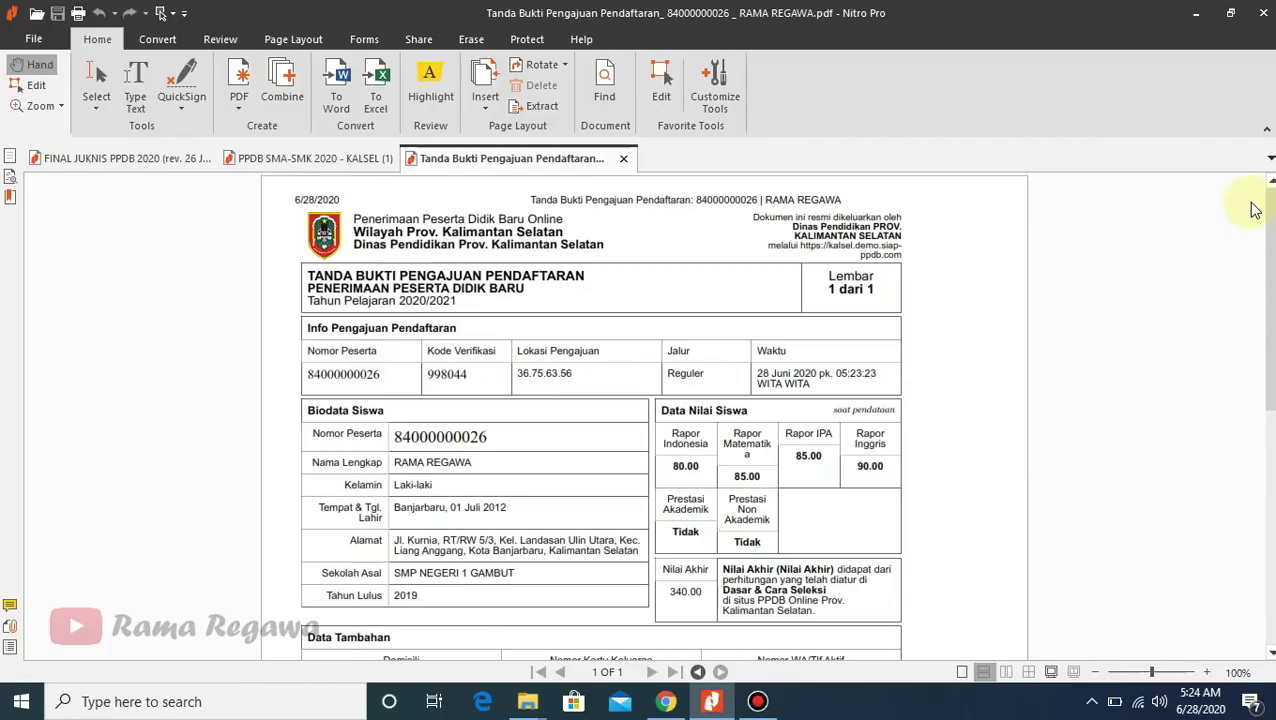
pyautogui.scroll(-10, 1257, 243)
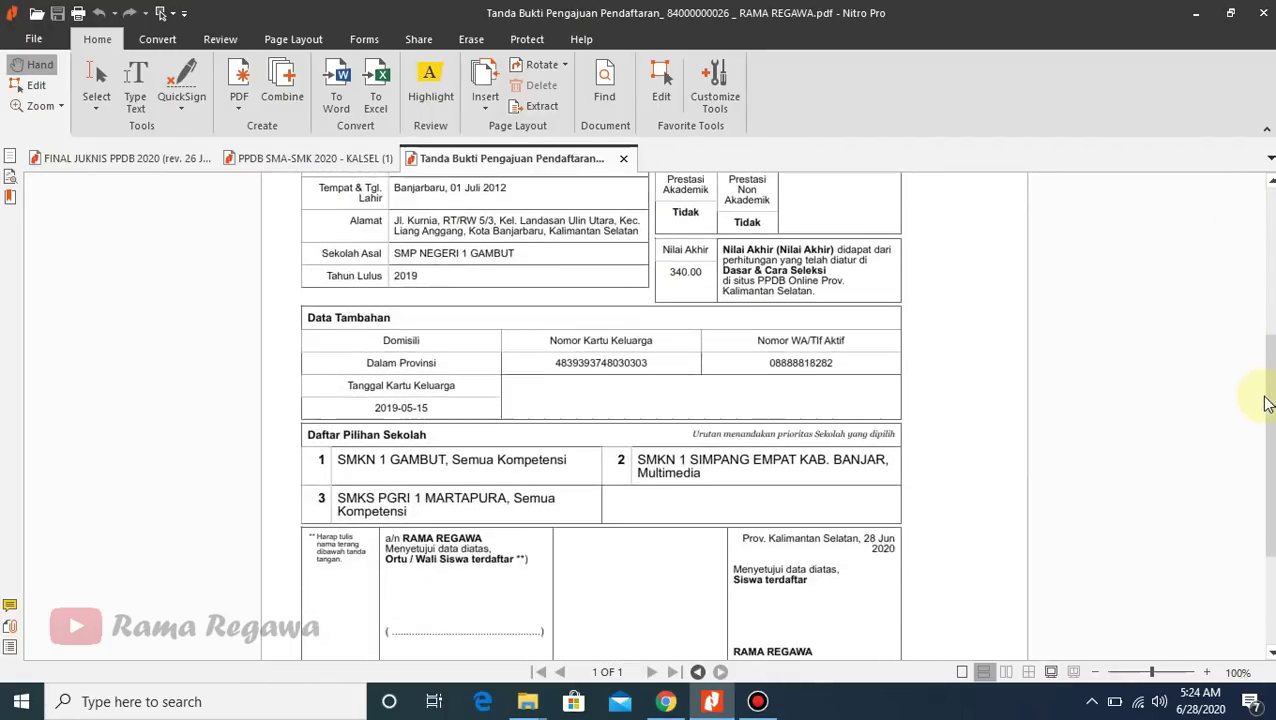
pyautogui.scroll(-1, 1262, 505)
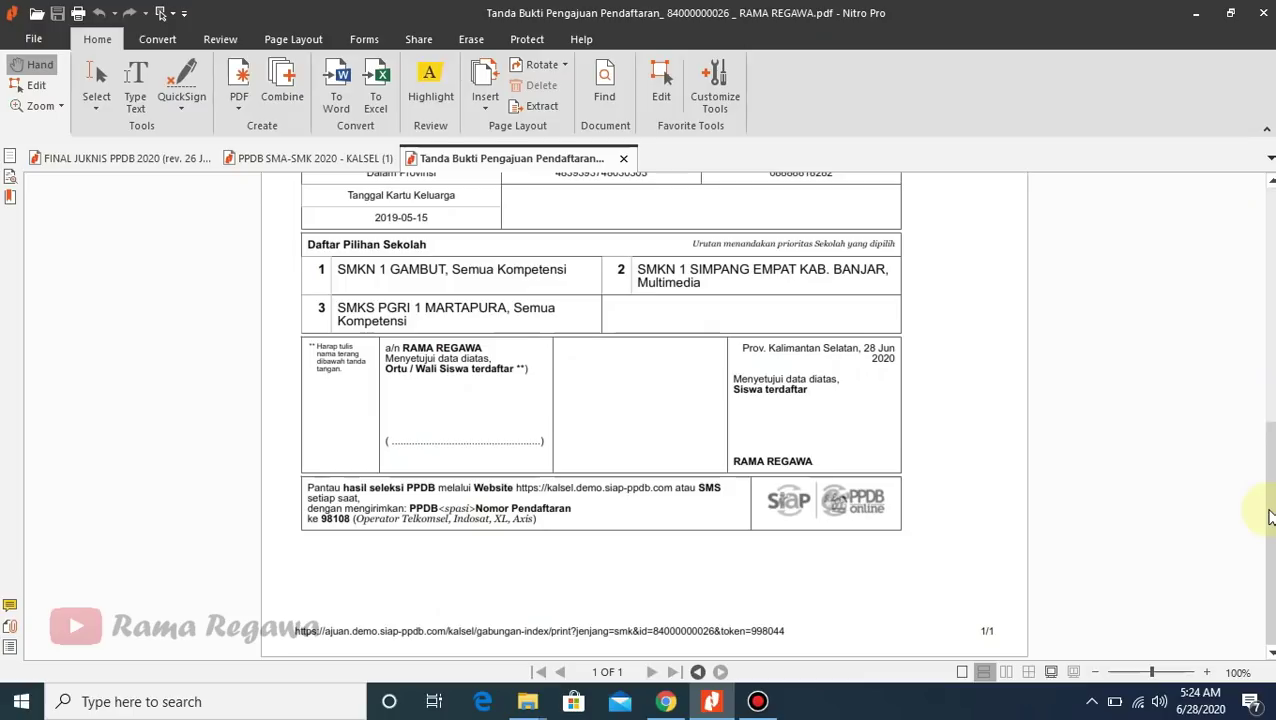
pyautogui.scroll(5, 1229, 262)
pyautogui.scroll(3, 1229, 262)
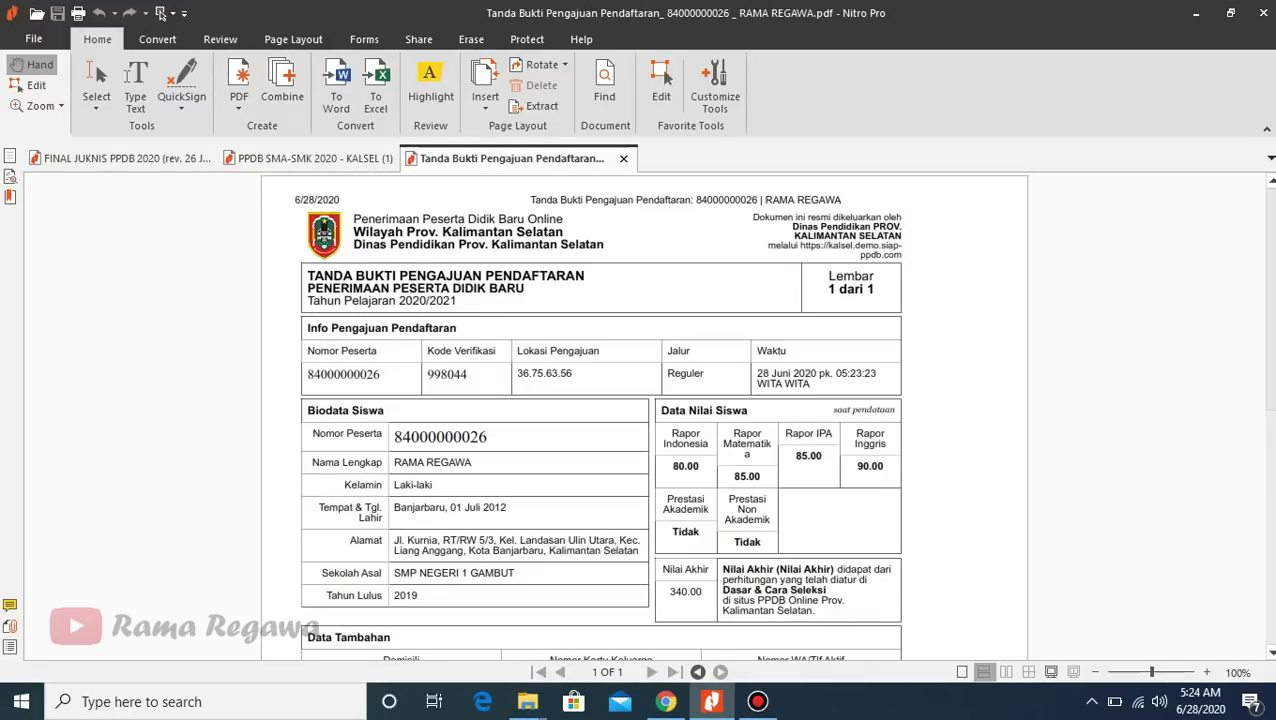
pyautogui.scroll(-4, 1262, 400)
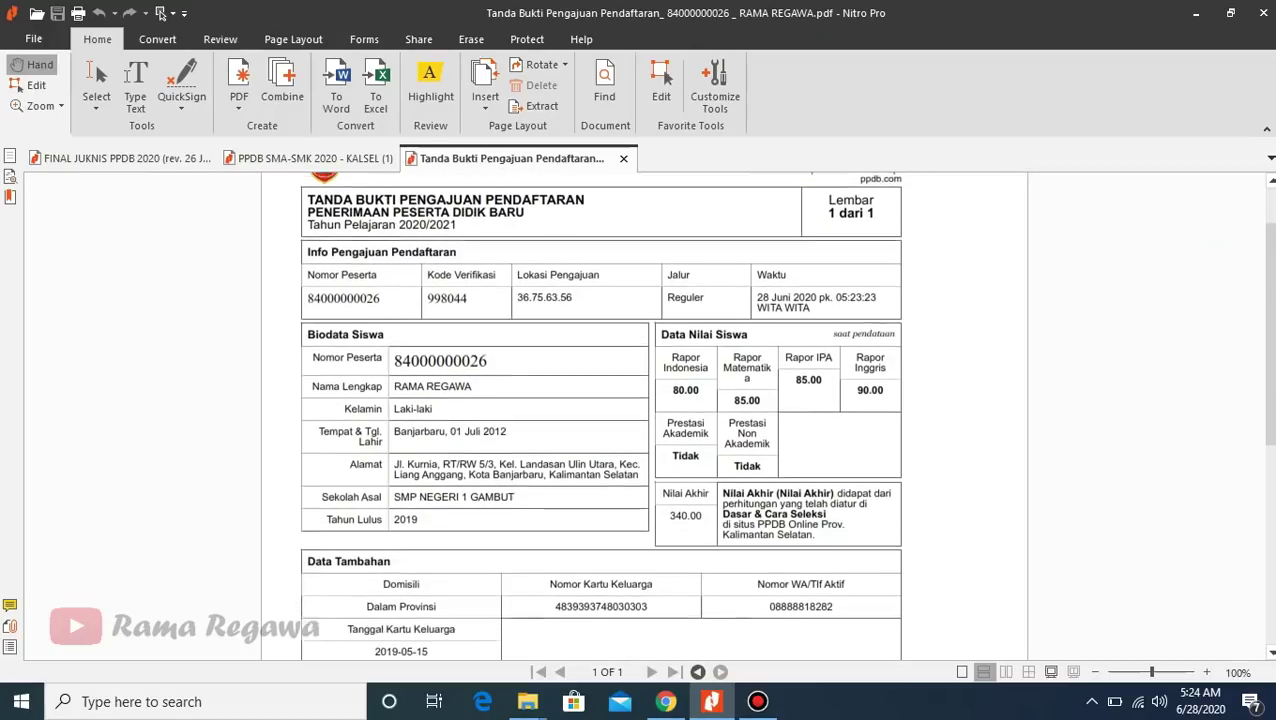
pyautogui.scroll(-6, 640, 415)
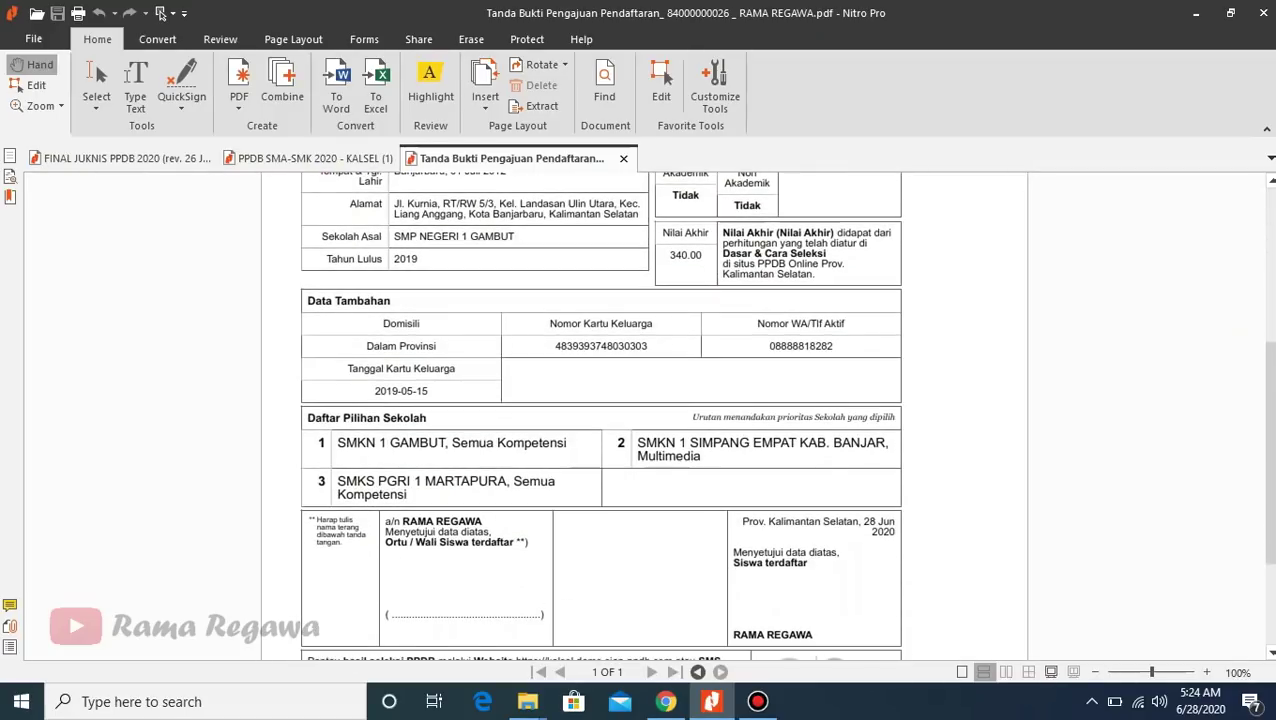
pyautogui.scroll(-1, 640, 415)
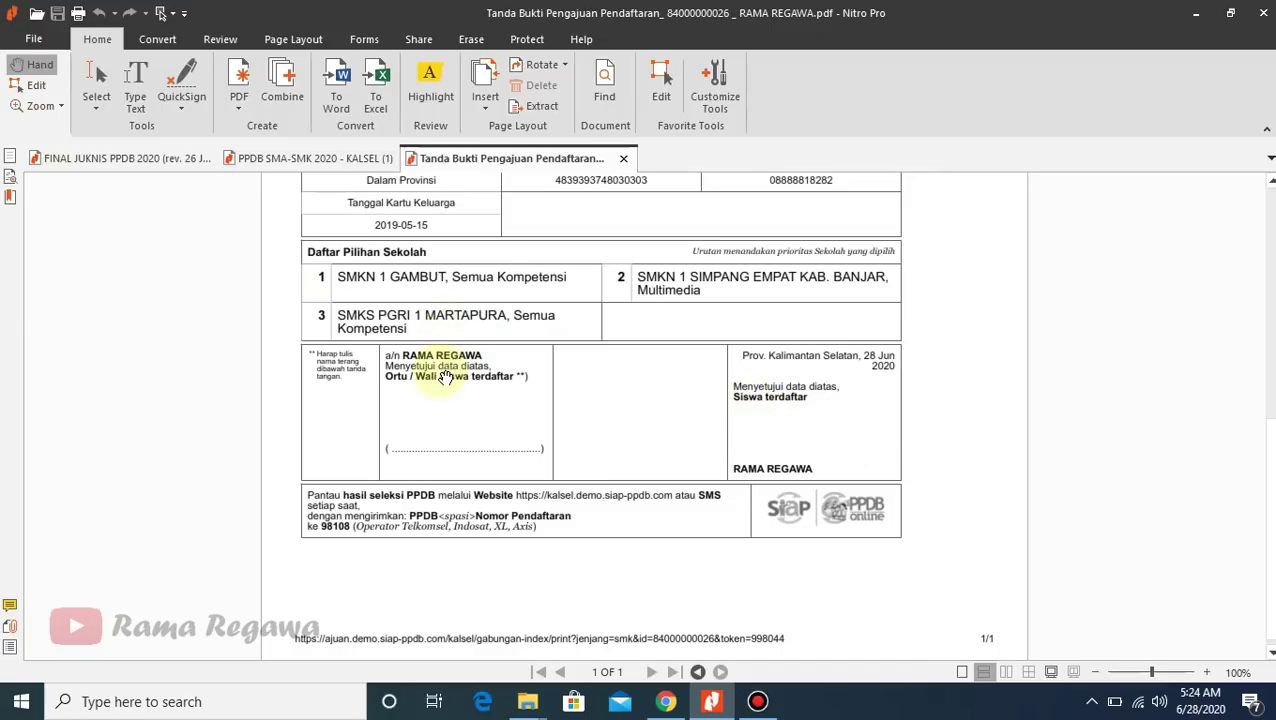
pyautogui.moveTo(1267, 470); pyautogui.dragTo(1267, 232)
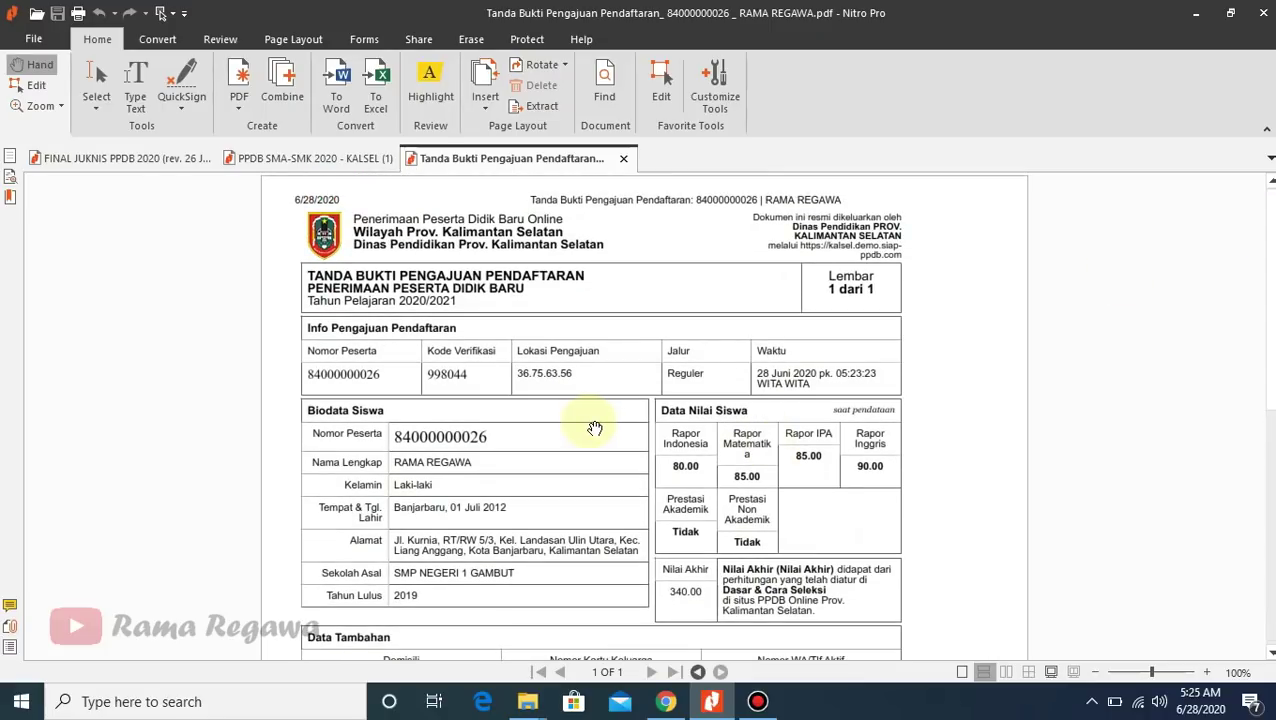
# - Bring Chrome back and cycle through the SIAP PPDB Online tabs, ending on the Tanda Bukti Pengajuan tab
pyautogui.click(665, 700)
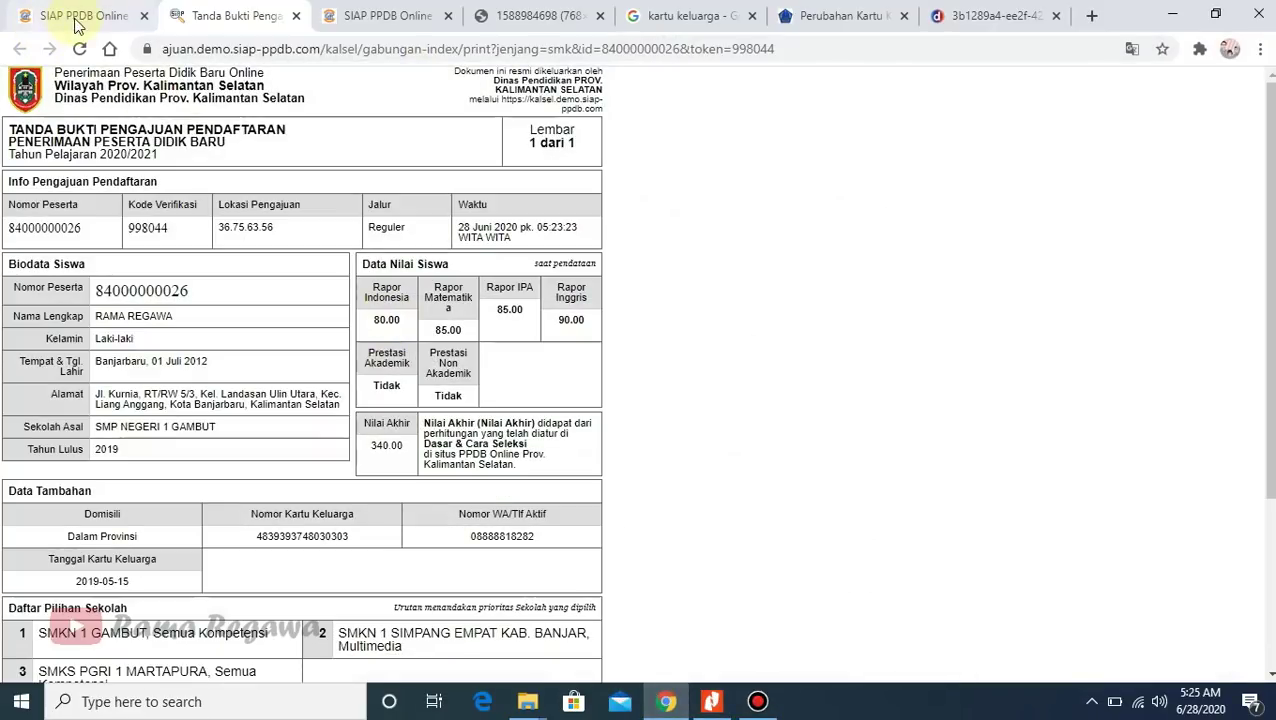
pyautogui.click(80, 20)
pyautogui.click(390, 15)
pyautogui.click(197, 18)
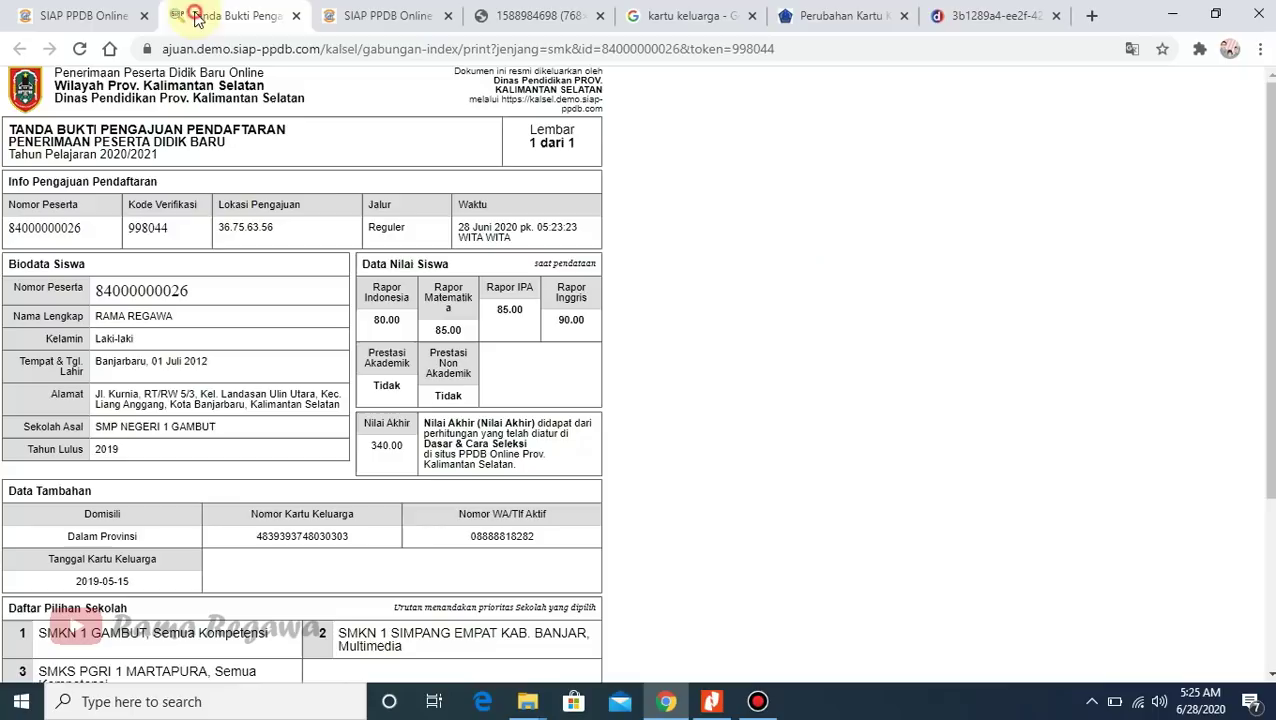
pyautogui.click(98, 20)
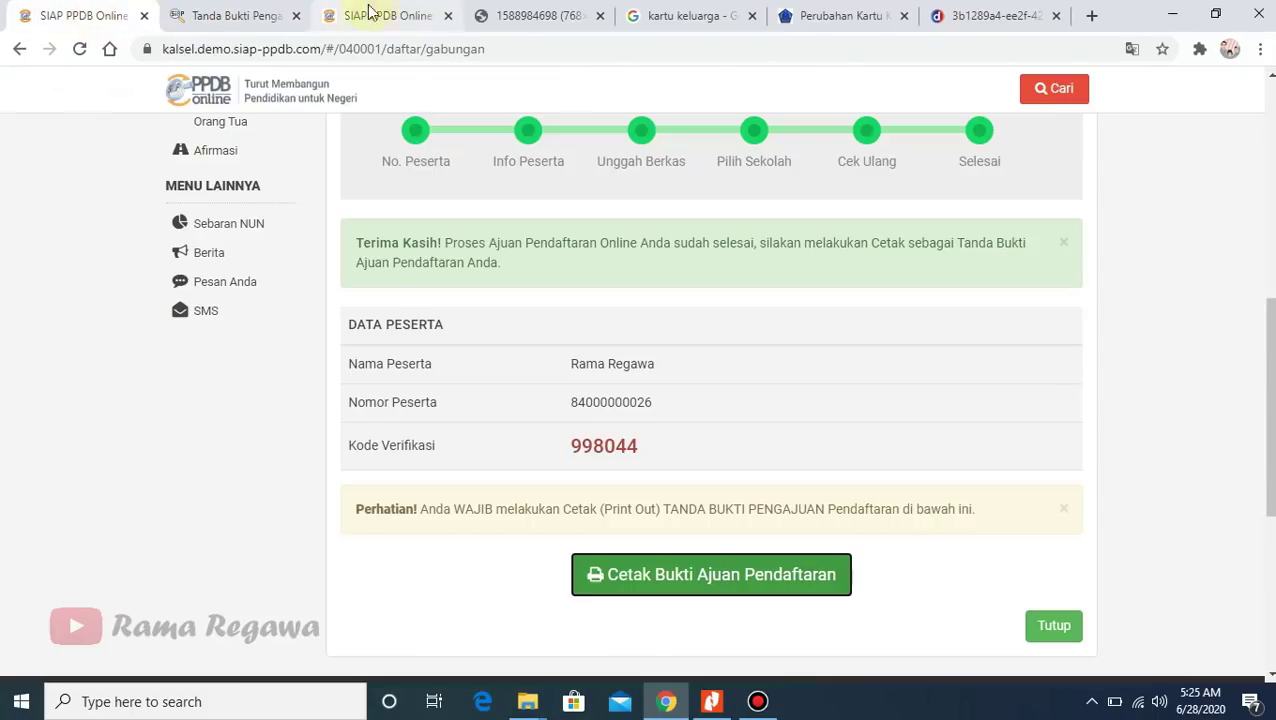
pyautogui.click(390, 15)
pyautogui.click(245, 15)
pyautogui.click(367, 17)
pyautogui.click(192, 17)
pyautogui.click(82, 18)
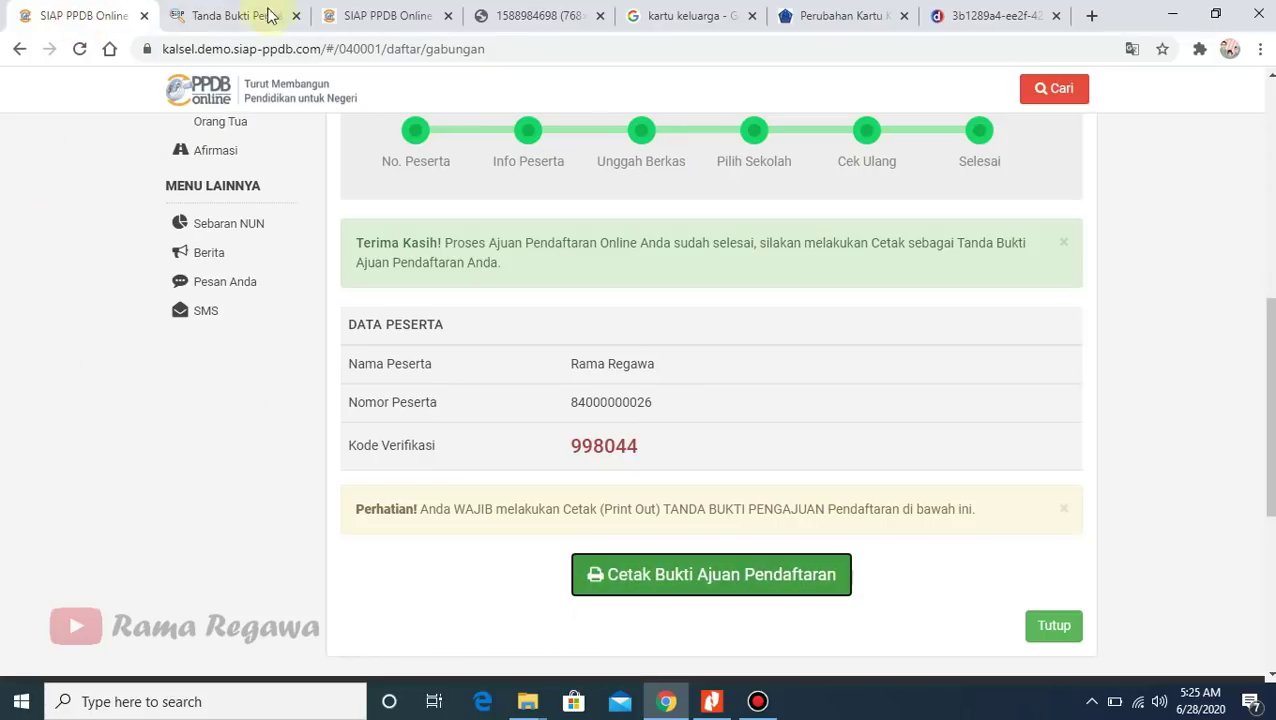
pyautogui.click(407, 28)
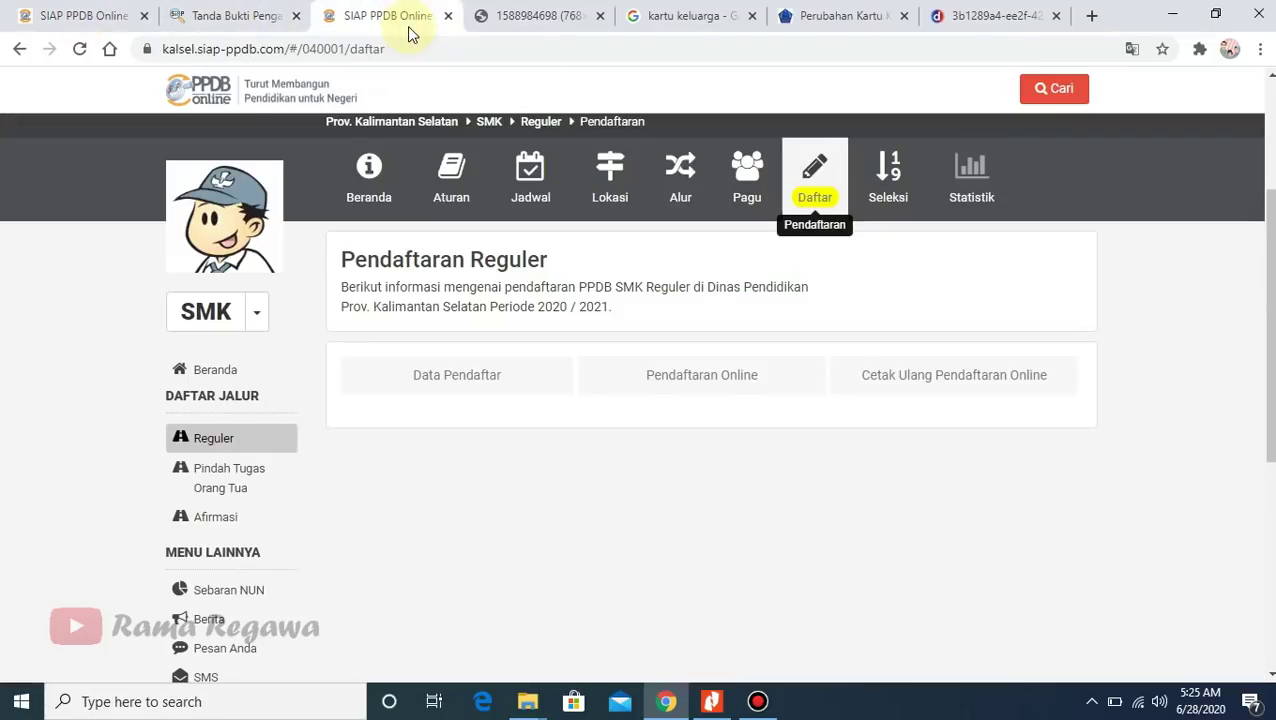
pyautogui.click(32, 15)
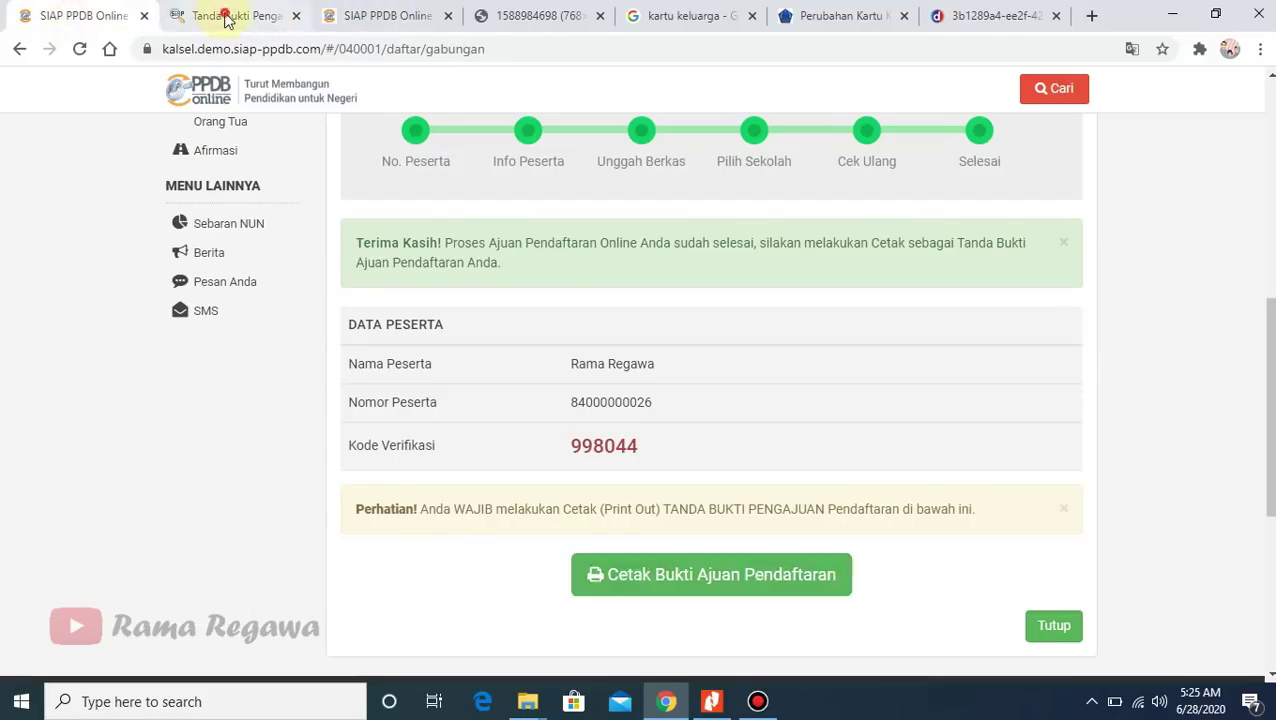
pyautogui.click(228, 18)
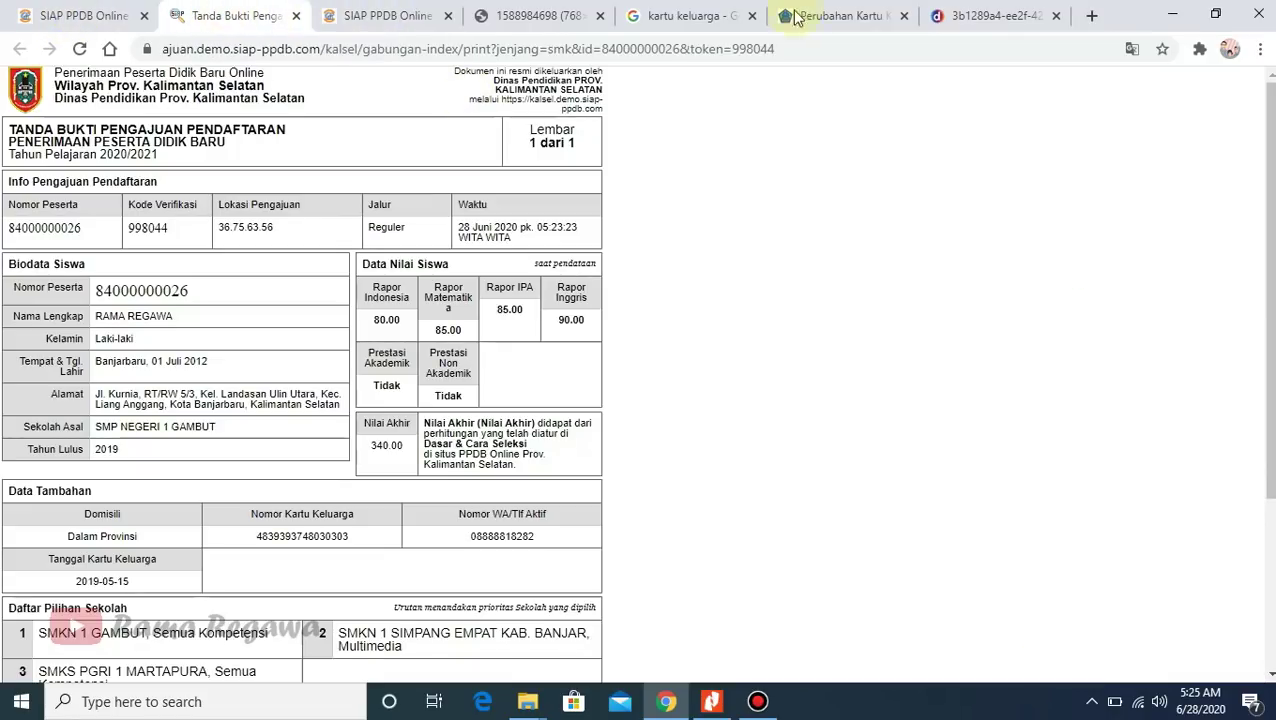